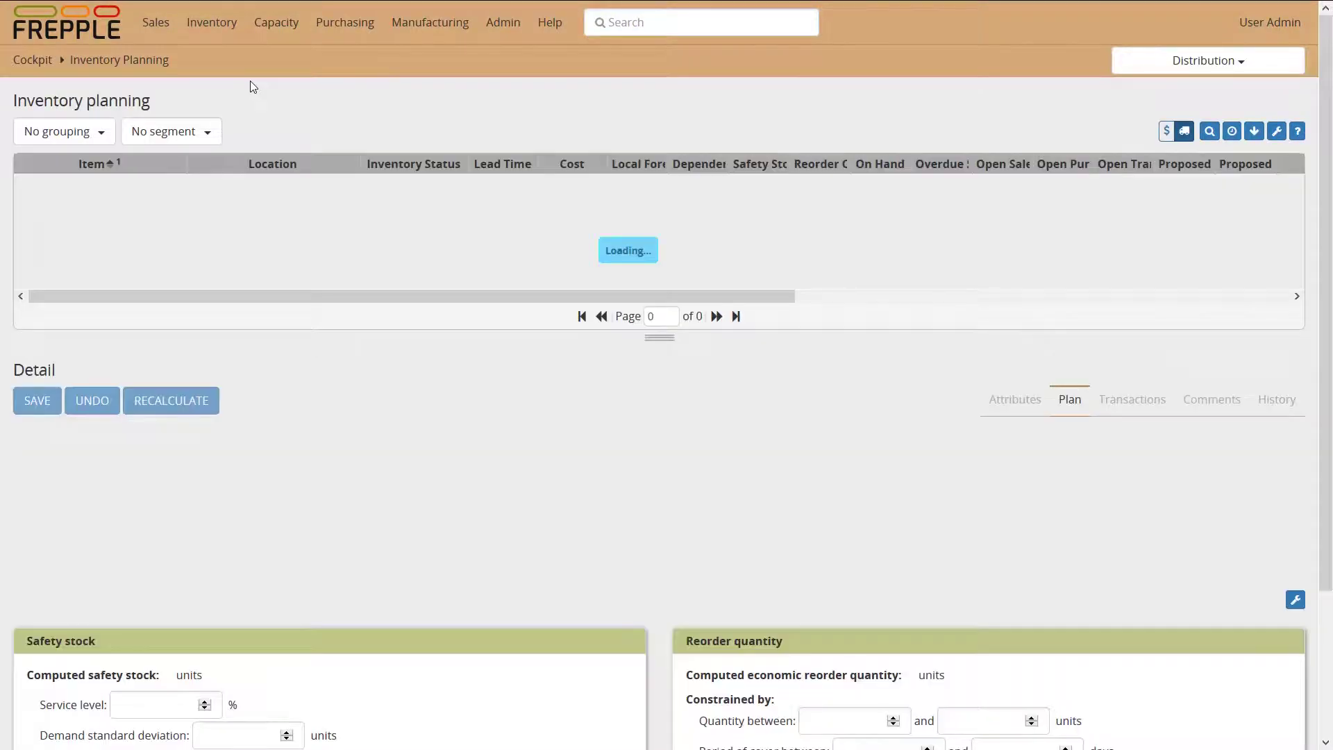
# - Enlarge the inventory planning grid and open the Inventory Planning Parameters table
pyautogui.moveTo(650, 338); pyautogui.dragTo(645, 412)
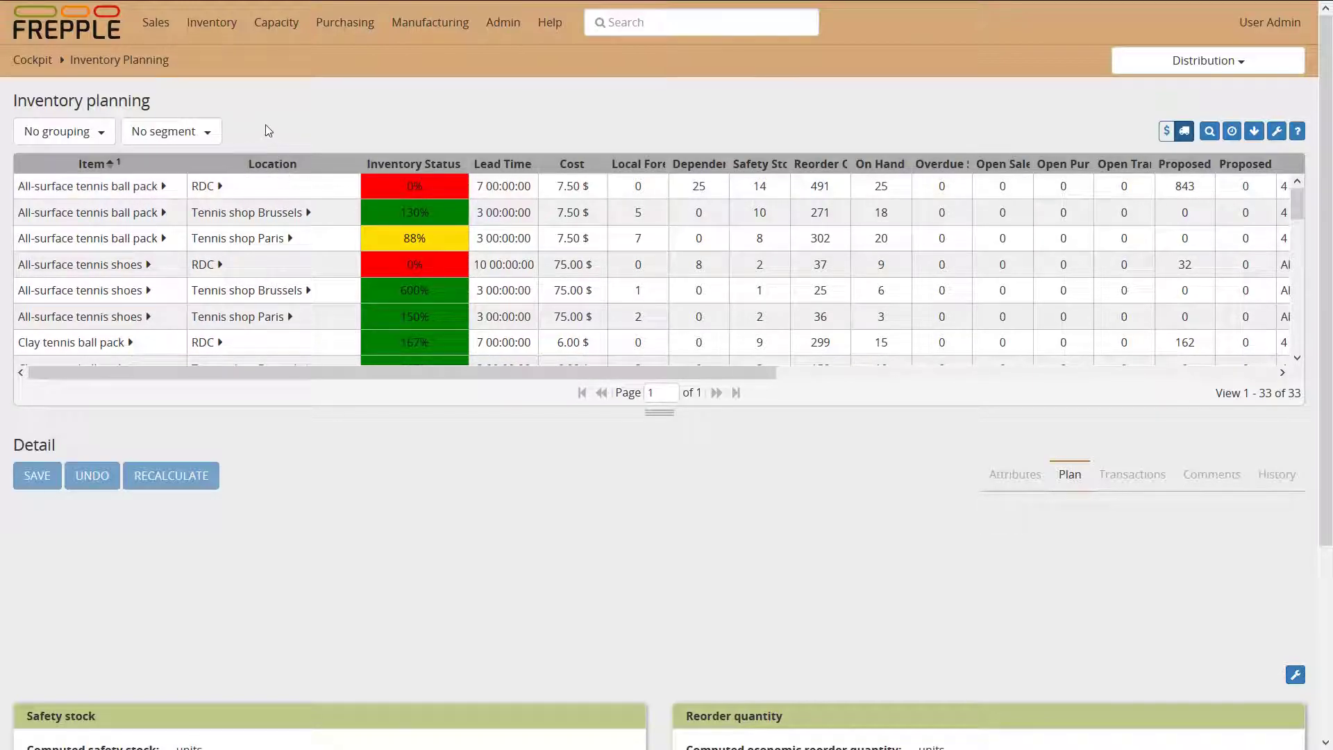
pyautogui.moveTo(231, 38)
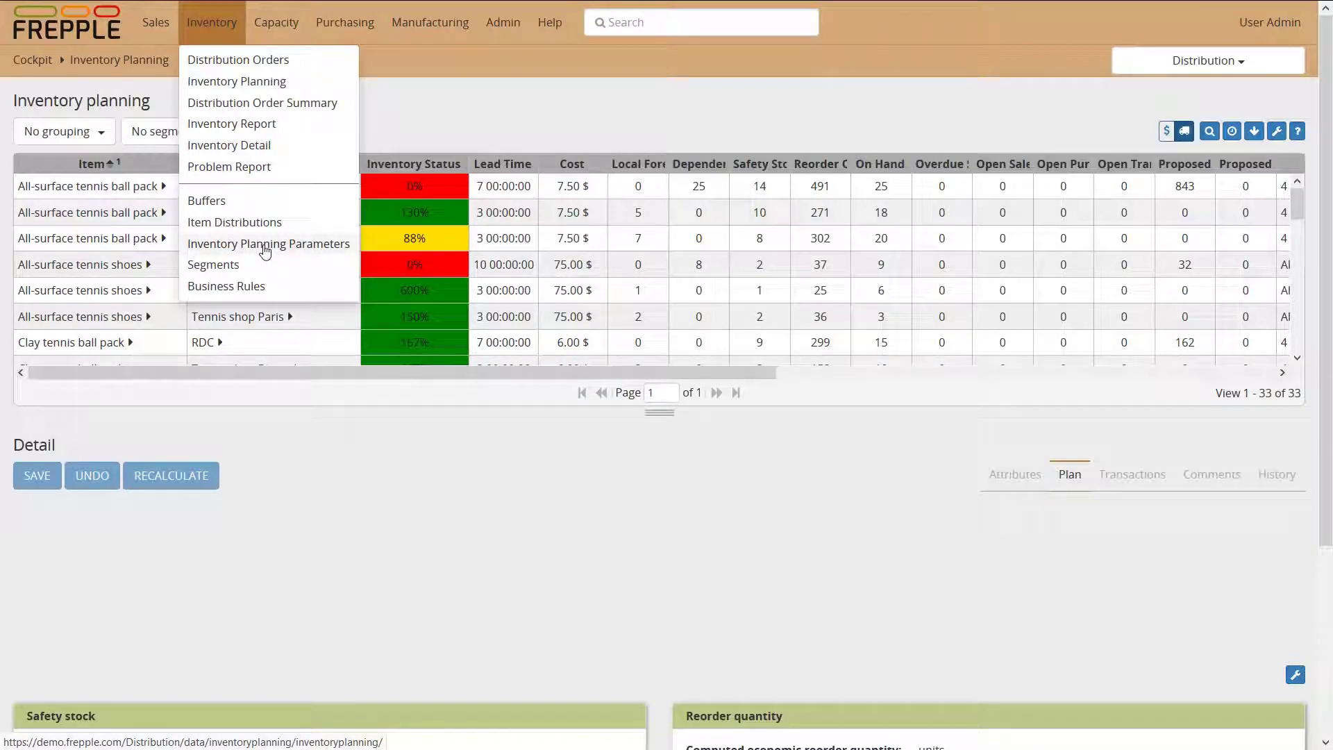
pyautogui.click(264, 245)
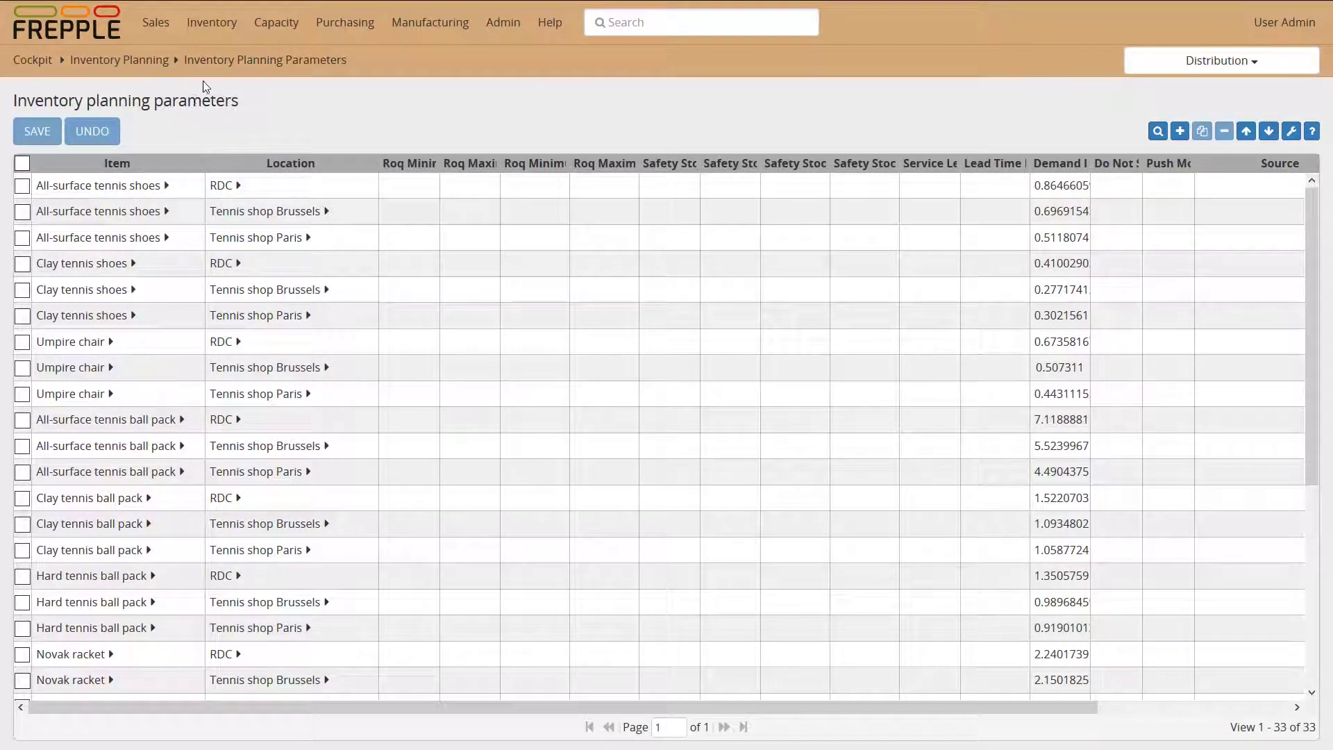
# - Open the Segments table and inspect the All balls at shops segment, widening the Query column to read its filter
pyautogui.click(210, 25)
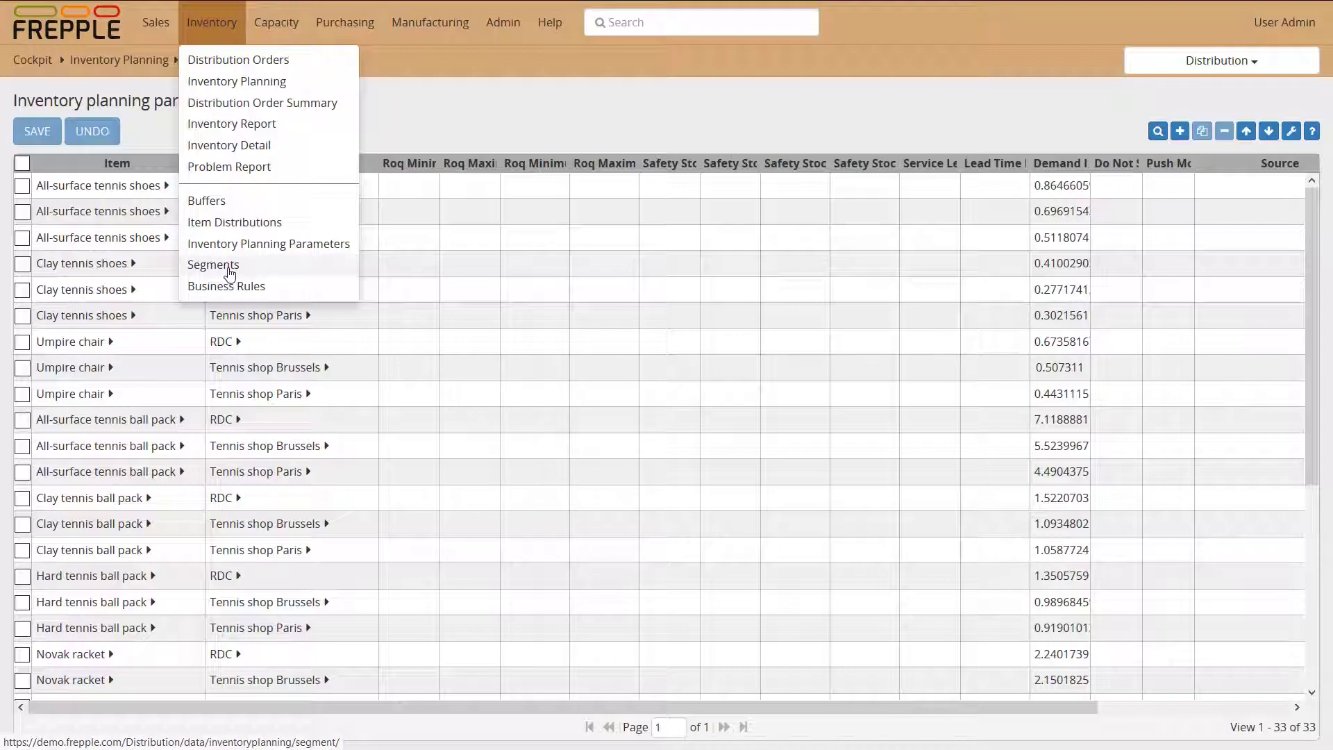
pyautogui.click(230, 274)
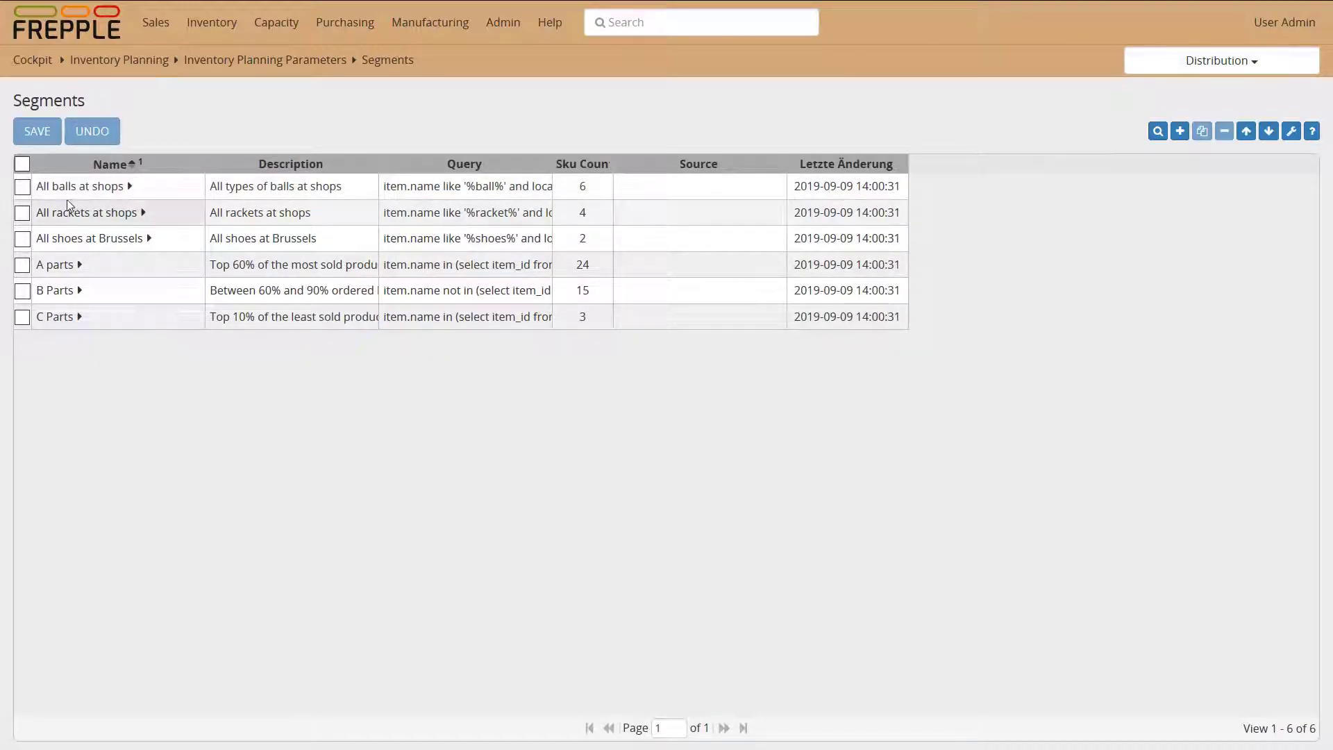
pyautogui.click(21, 188)
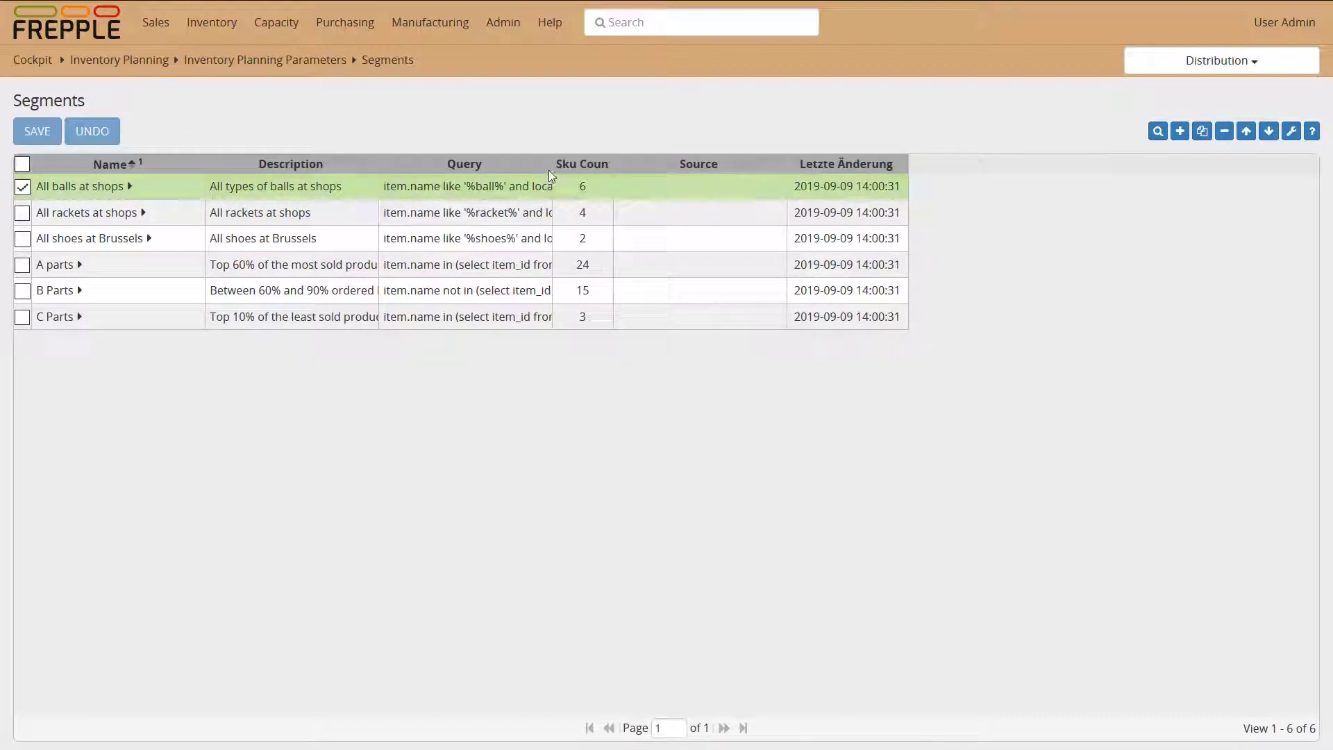
pyautogui.moveTo(553, 164); pyautogui.dragTo(701, 167)
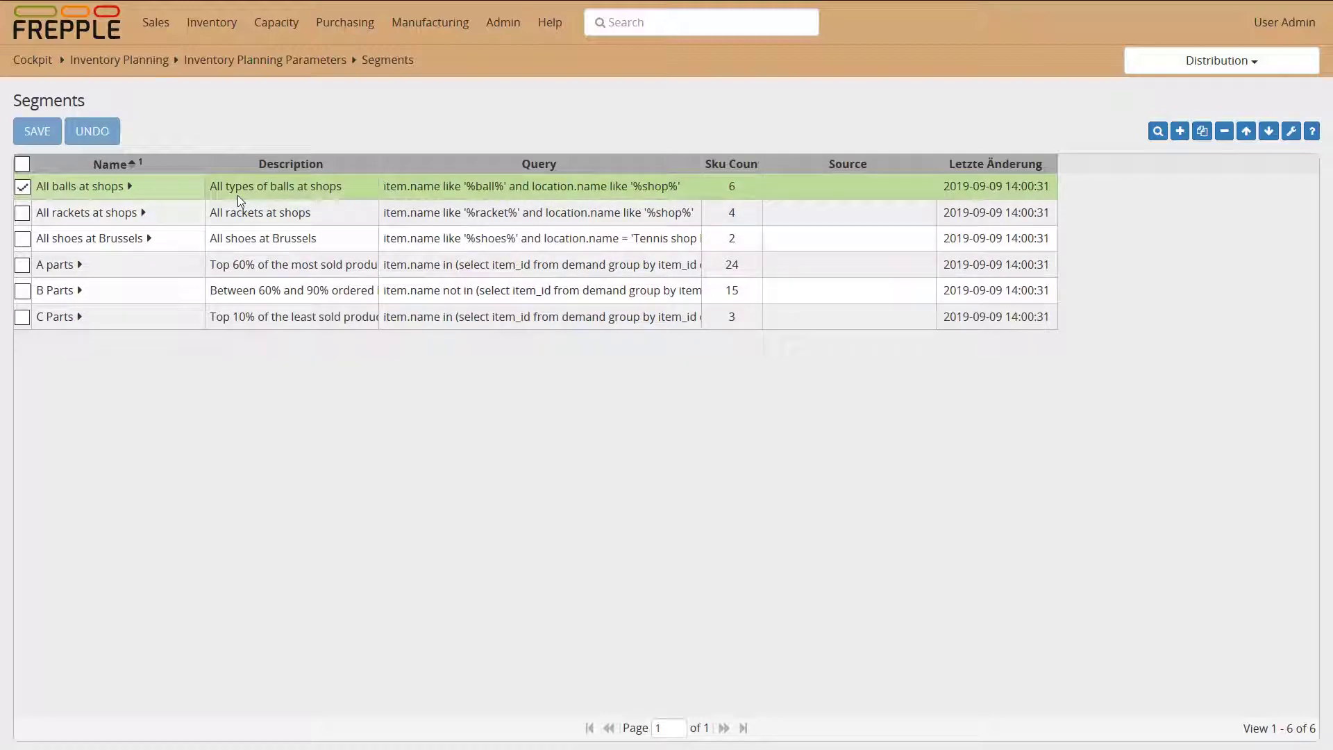
# - Open the Business Rules table and inspect the All balls at shops rule, widening the Business Rule and Description columns
pyautogui.moveTo(216, 39)
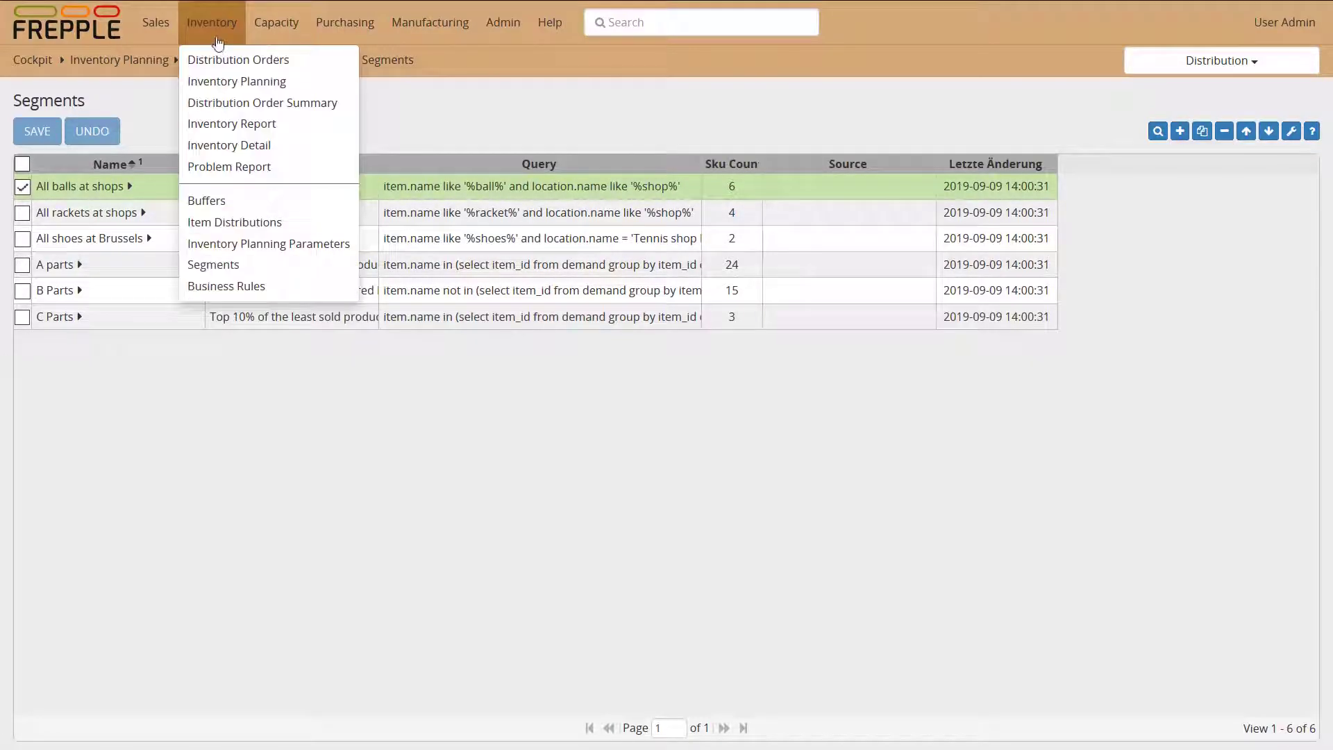
pyautogui.click(228, 288)
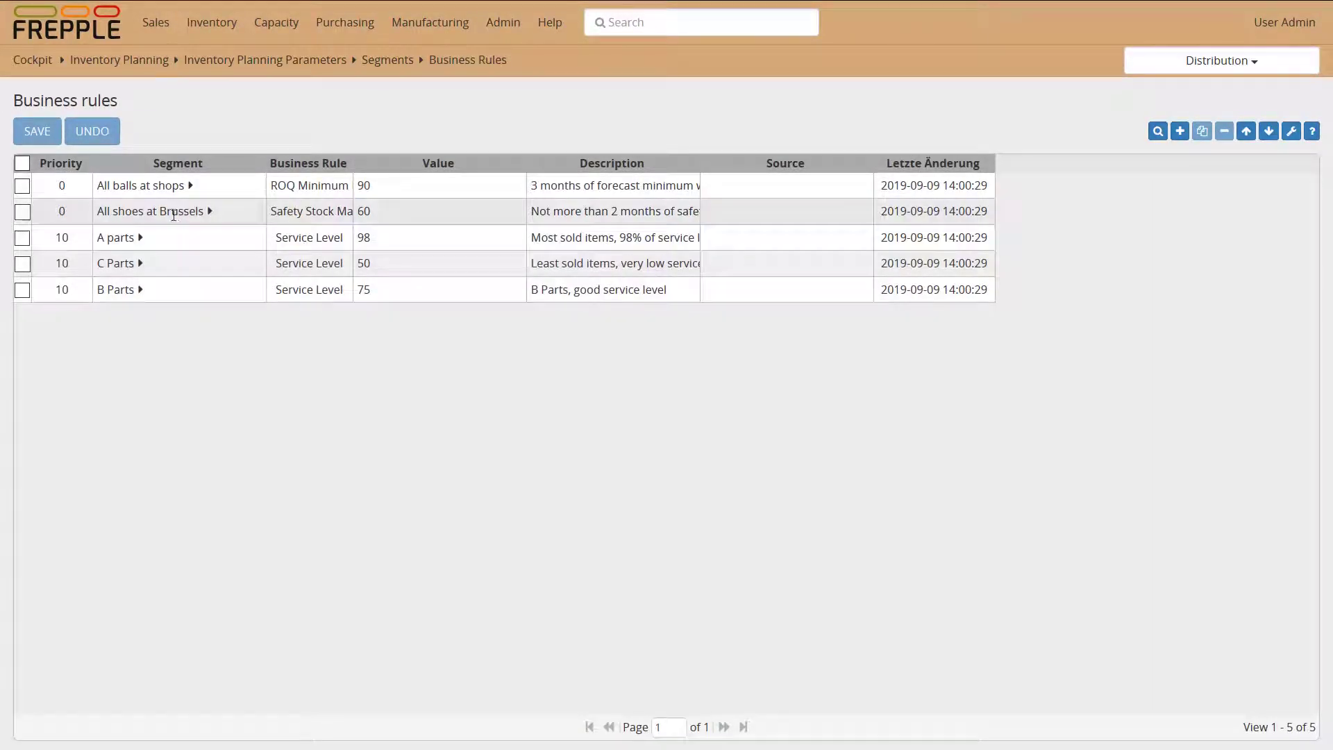
pyautogui.click(23, 186)
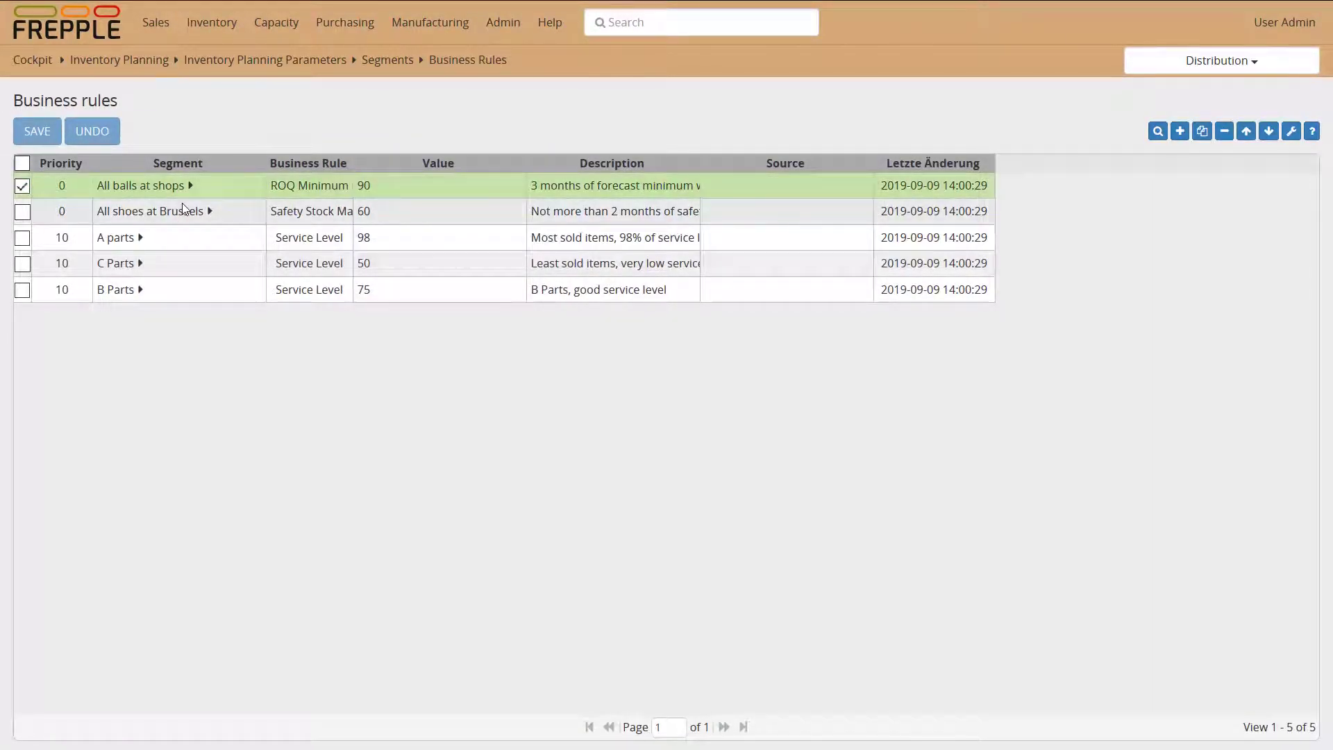
pyautogui.moveTo(353, 159); pyautogui.dragTo(488, 159)
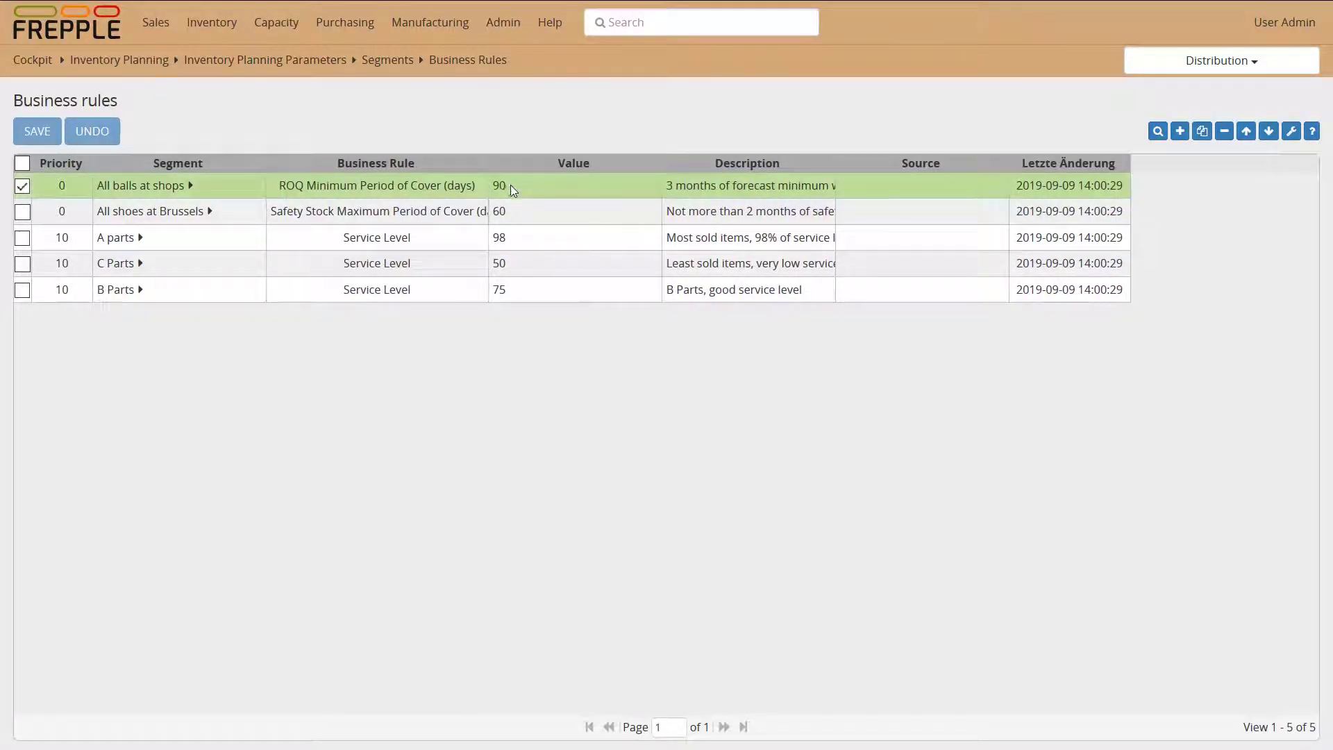
pyautogui.moveTo(835, 158); pyautogui.dragTo(1053, 160)
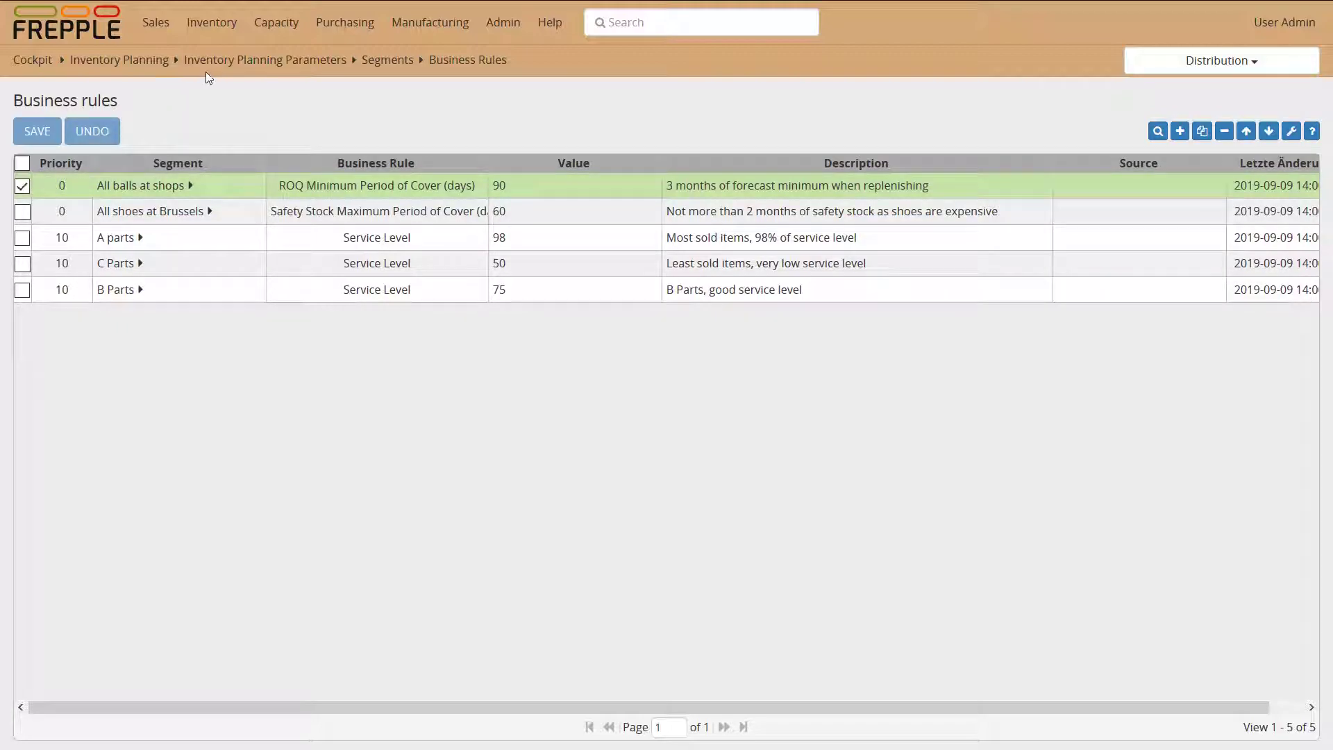
# - Return to the Inventory Planning report and filter it by the All balls at shops segment
pyautogui.moveTo(214, 47)
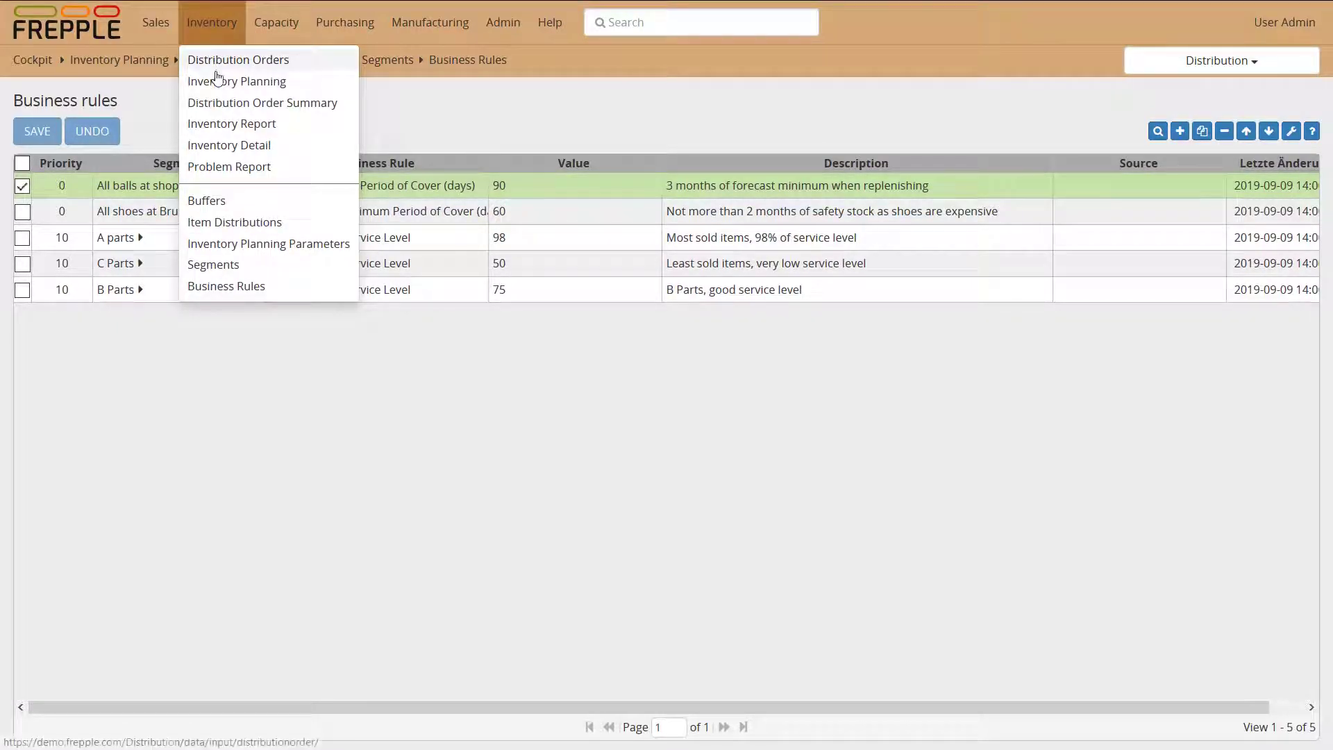
pyautogui.click(220, 85)
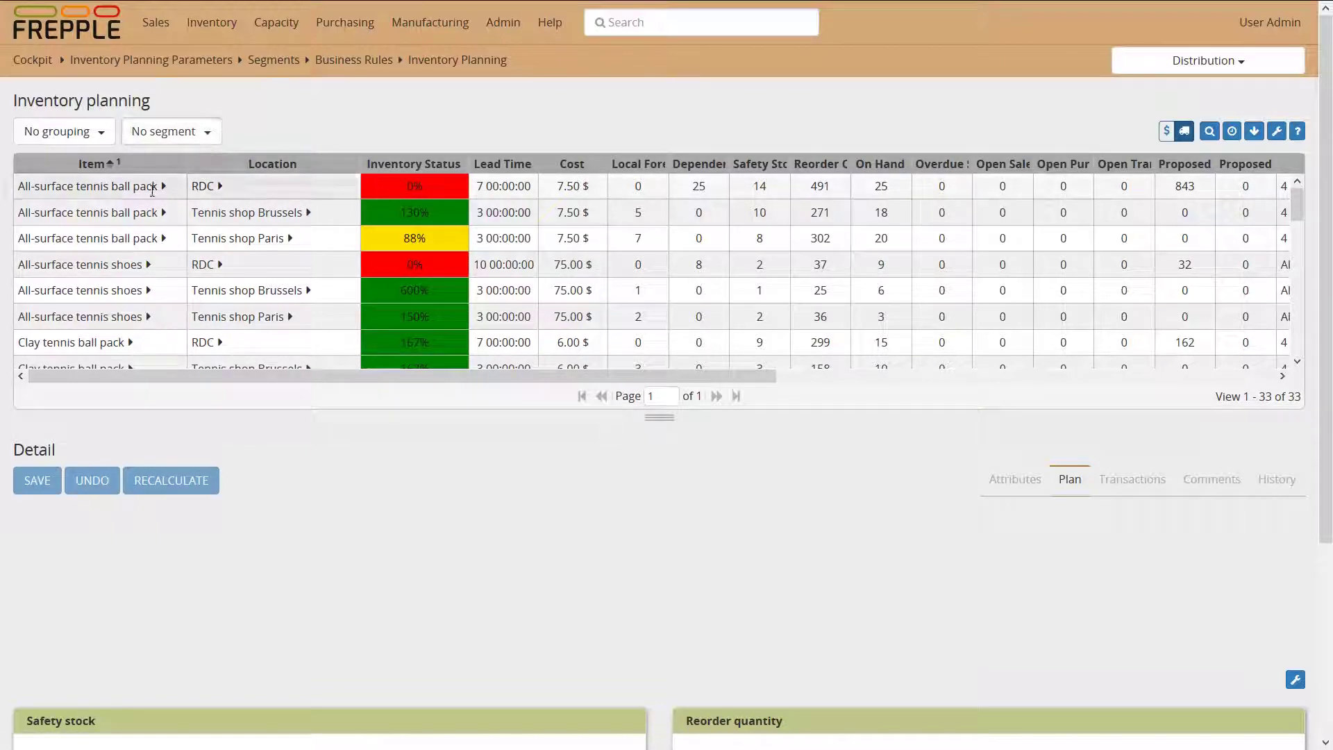
pyautogui.click(202, 134)
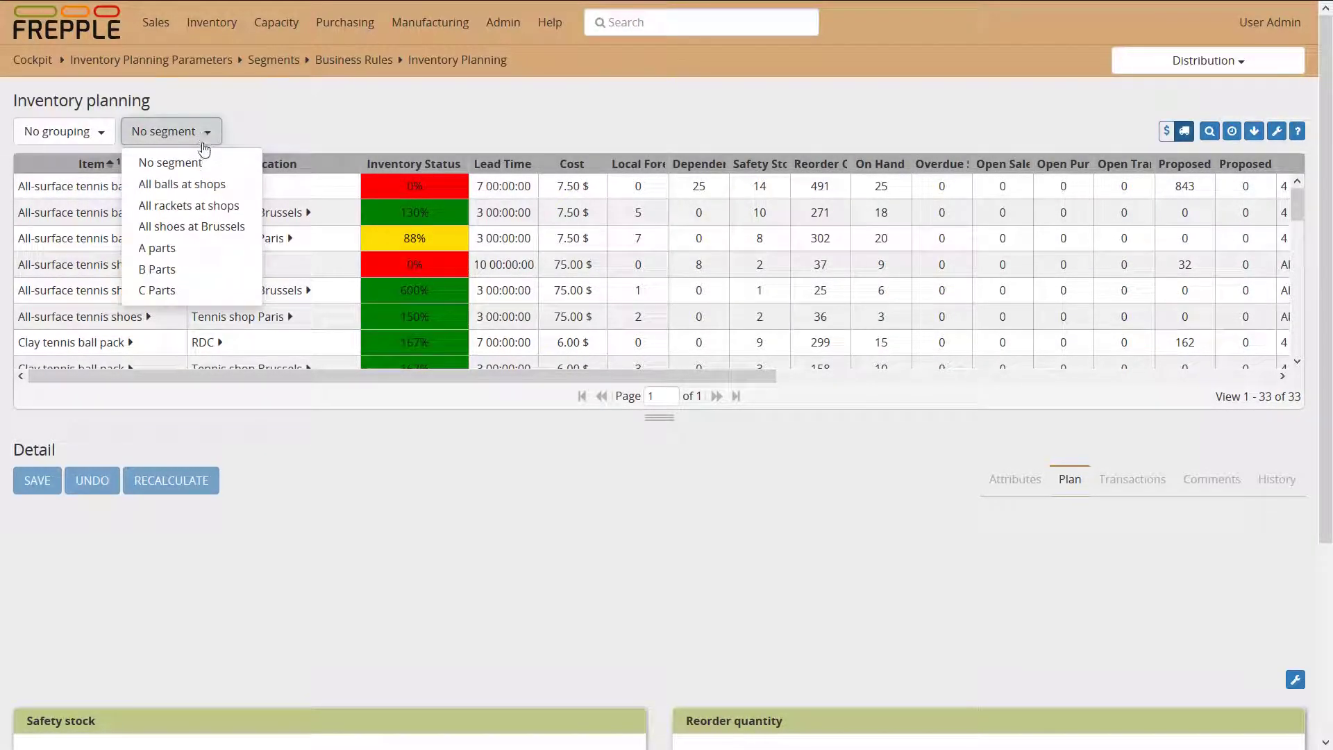
pyautogui.click(174, 185)
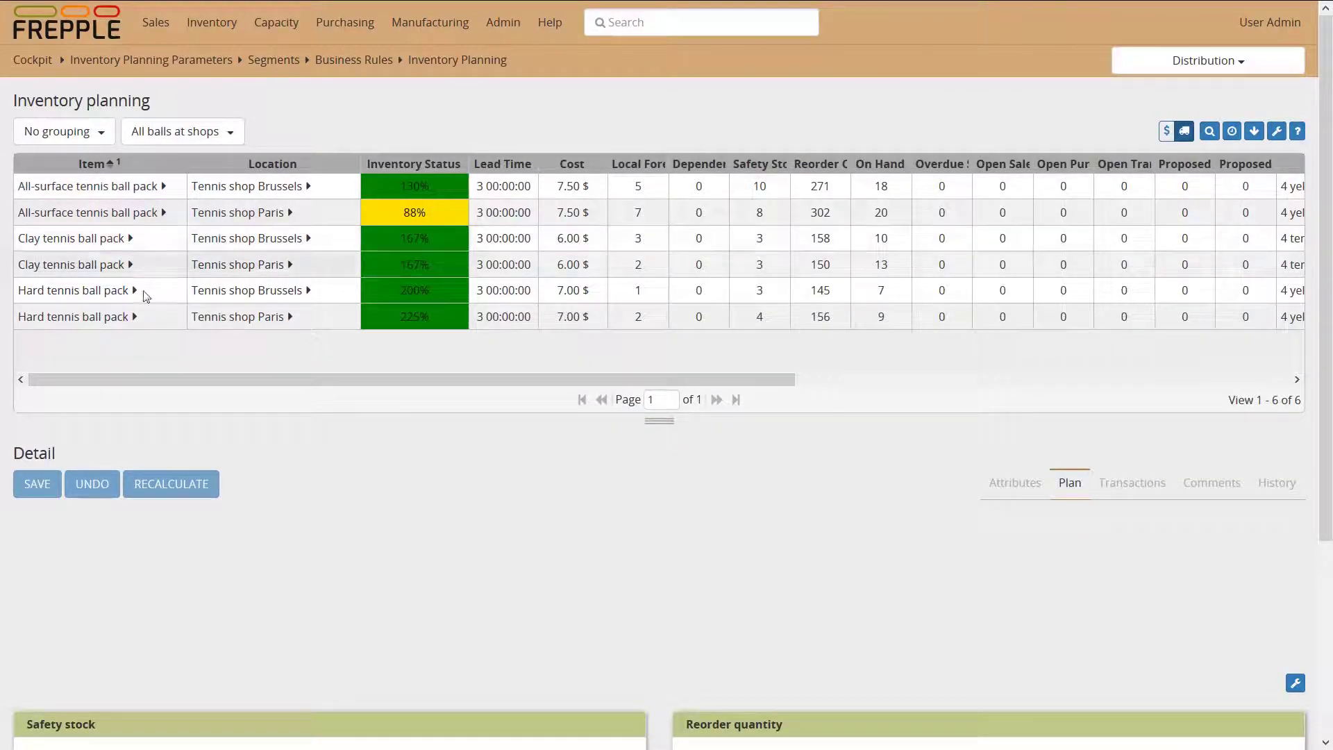
# - Reset the report's segment filter to No segment and widen the Dependent Demand column
pyautogui.click(229, 131)
pyautogui.click(199, 155)
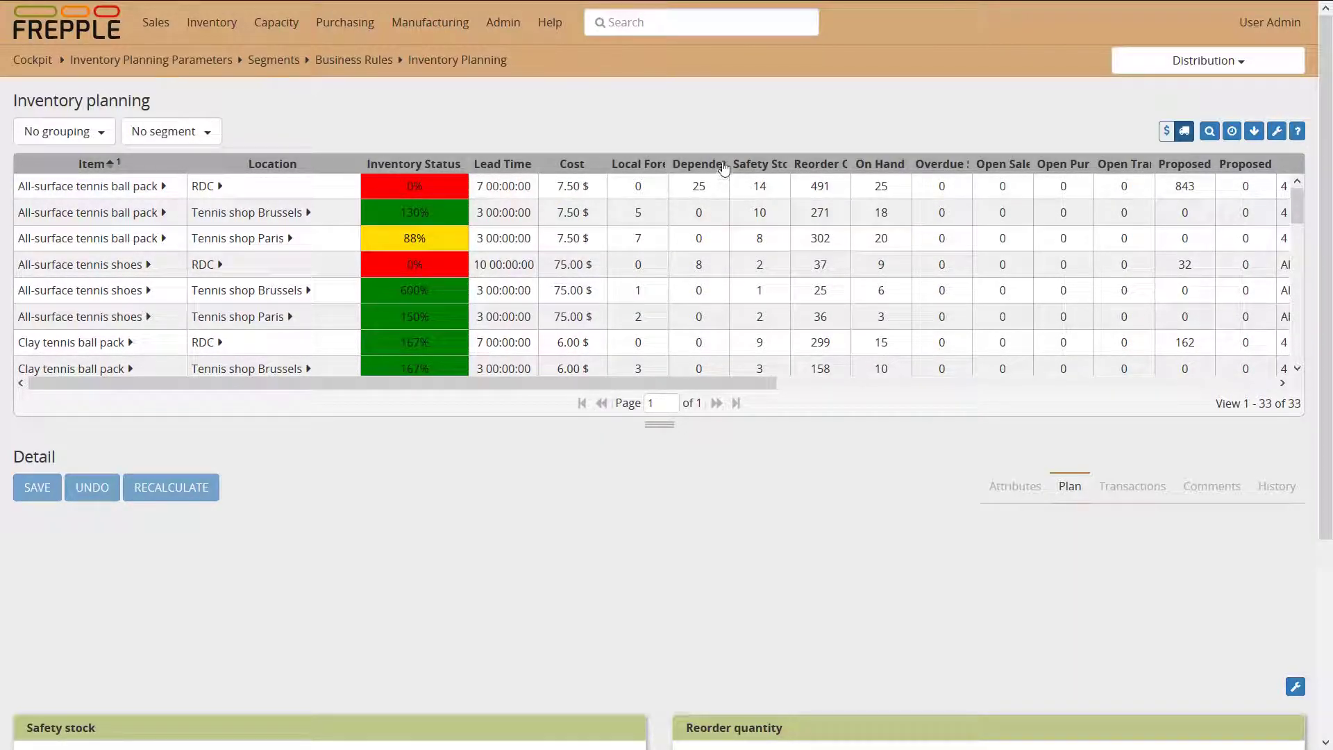
pyautogui.moveTo(727, 163); pyautogui.dragTo(766, 163)
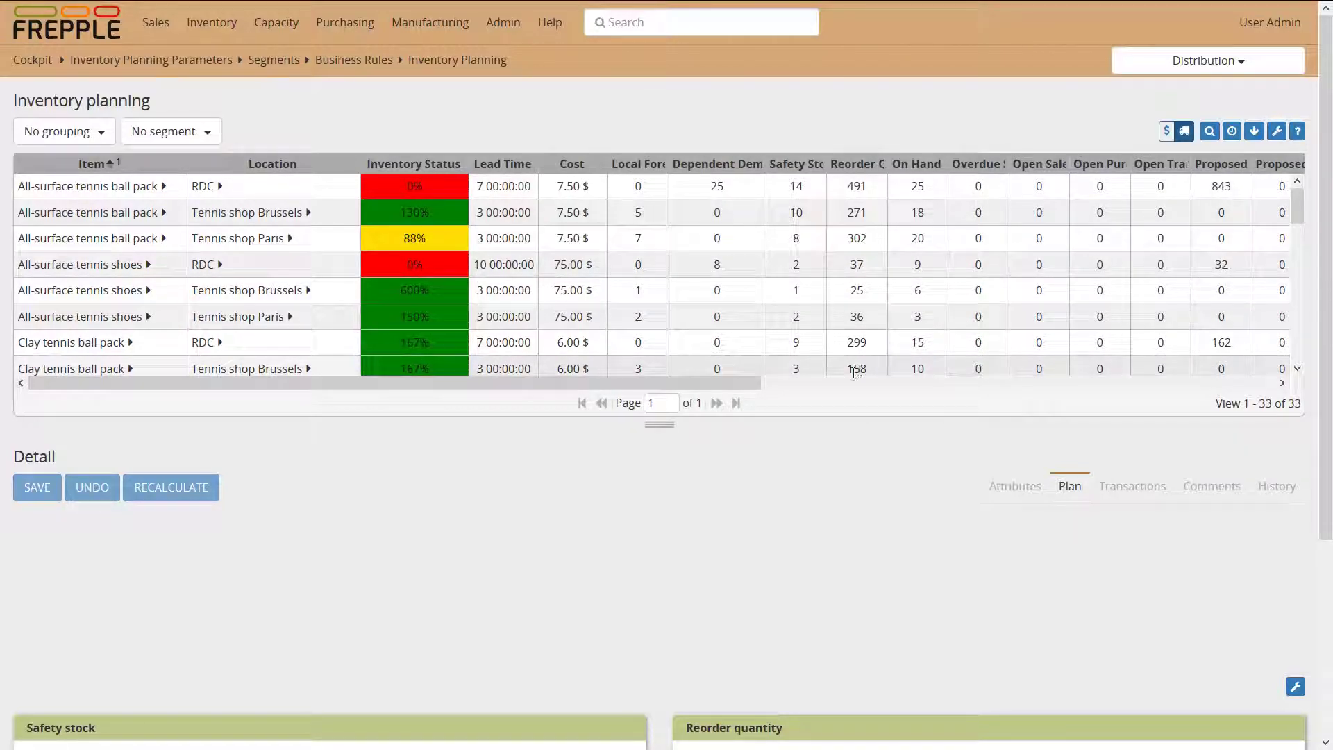
# - Show the plan graph and weekly table for the All-surface tennis ball pack at Tennis shop Paris
pyautogui.click(330, 241)
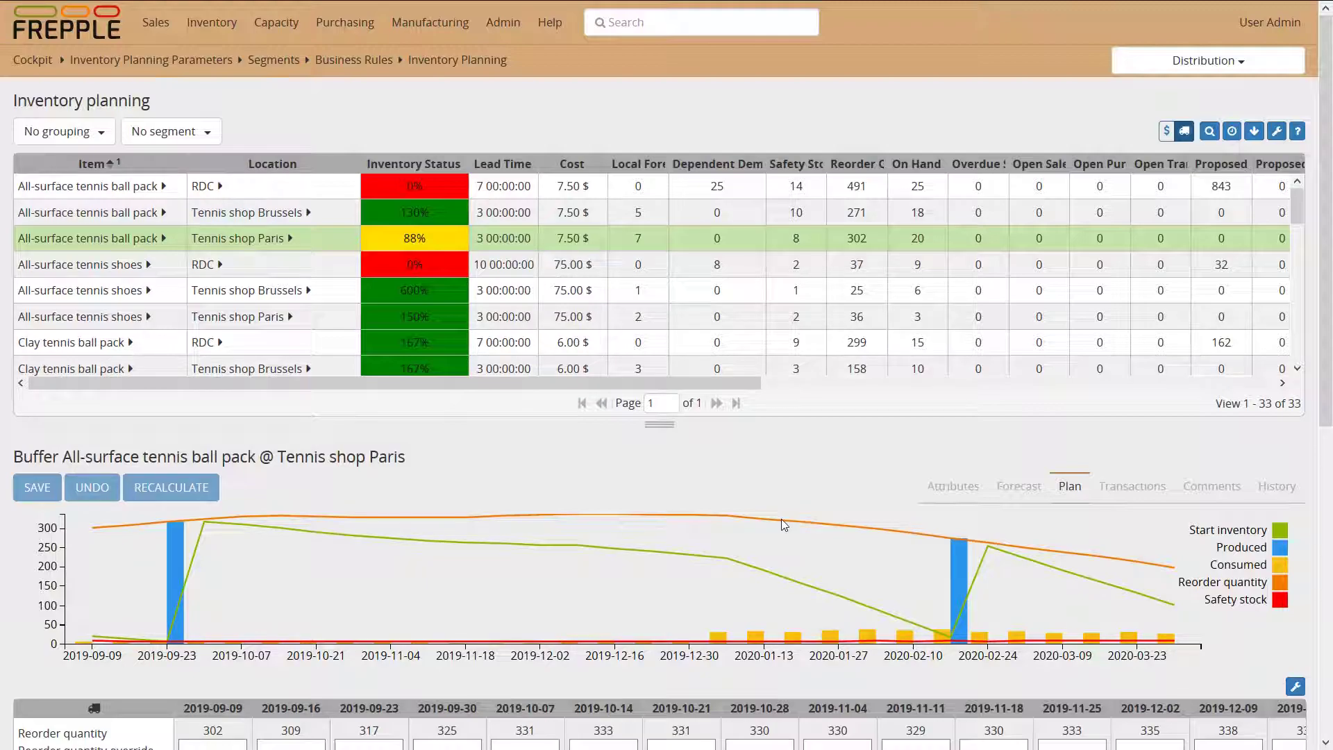
pyautogui.scroll(-2, 781, 519)
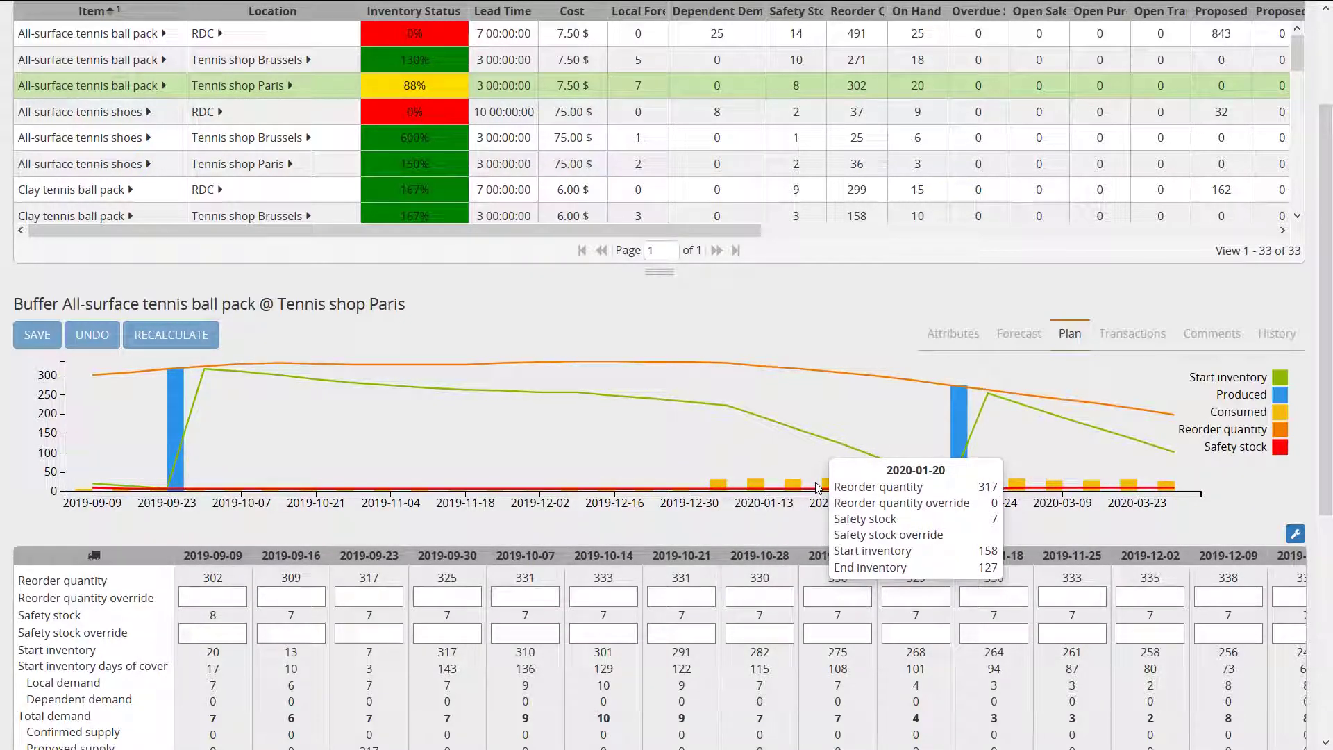
pyautogui.scroll(-2, 534, 439)
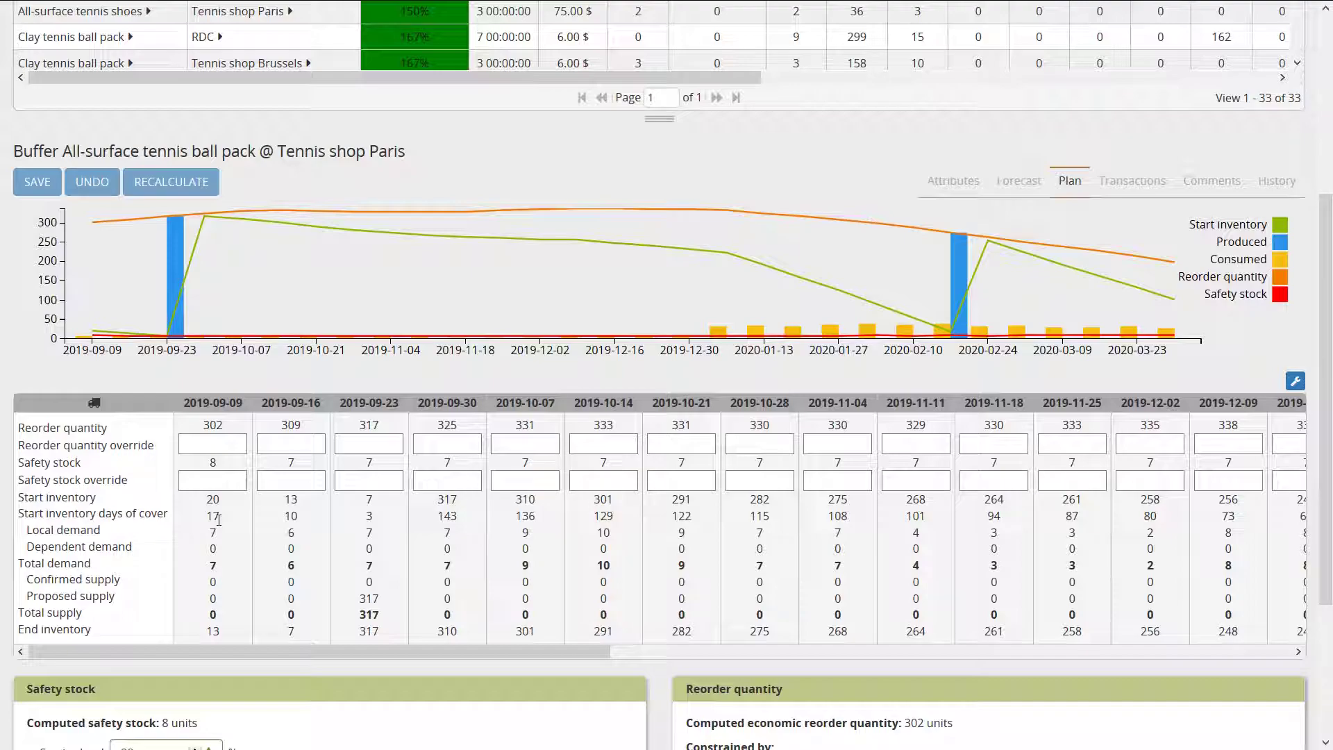
# - Examine the start inventory, total demand and end inventory for the week of 2019-09-09 in the plan table
pyautogui.tripleClick(80, 497)
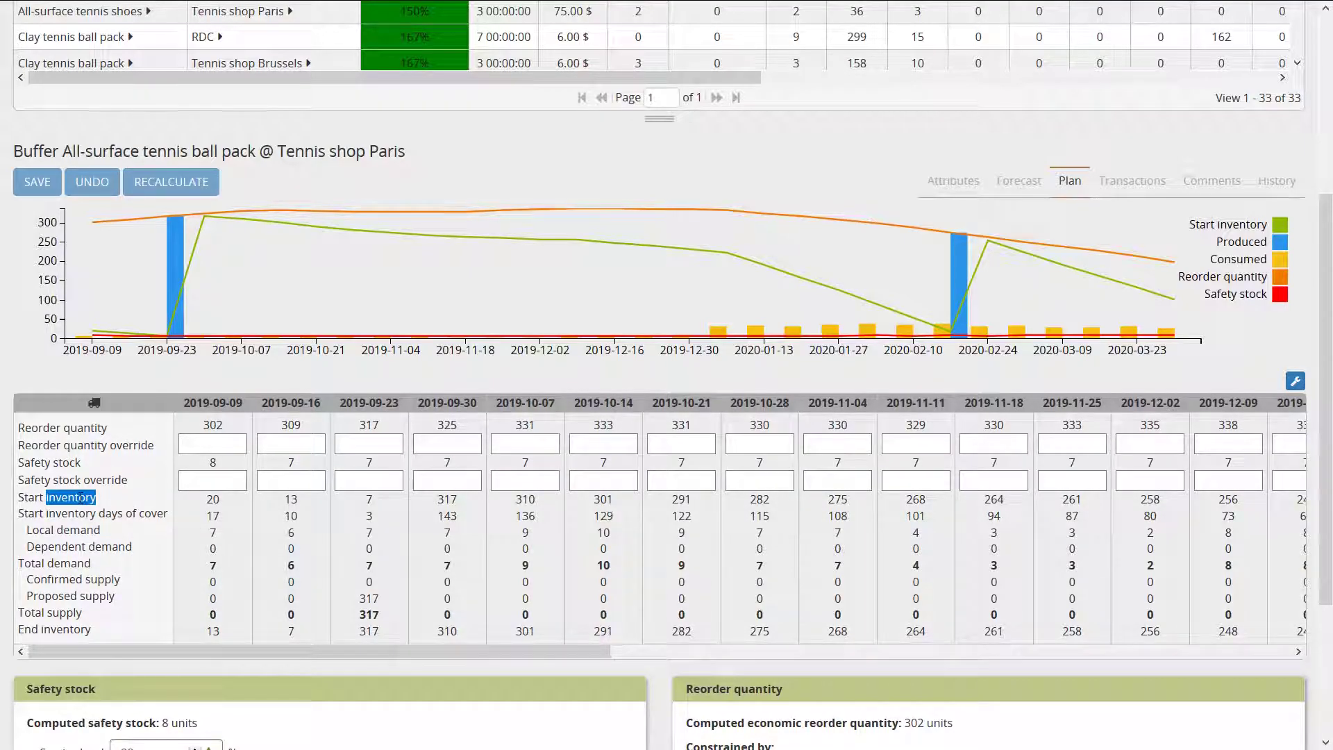
pyautogui.doubleClick(215, 500)
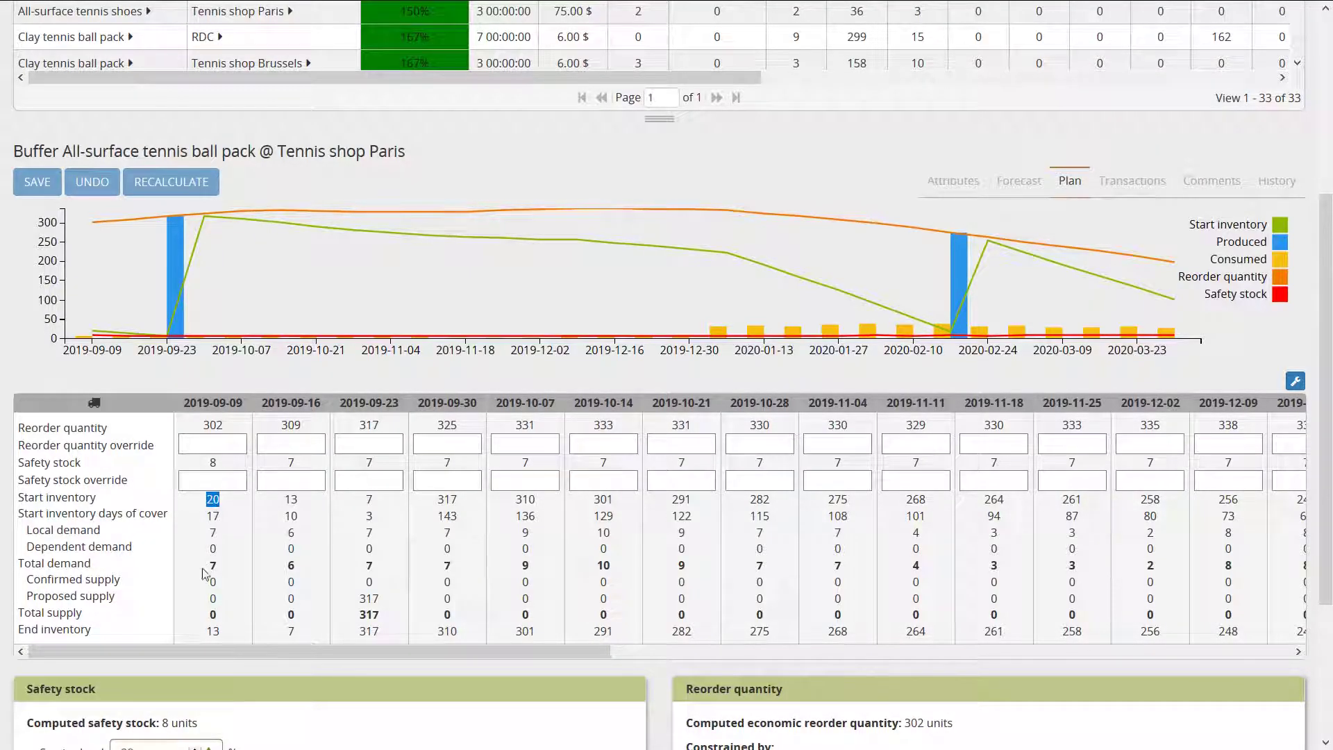
pyautogui.tripleClick(66, 629)
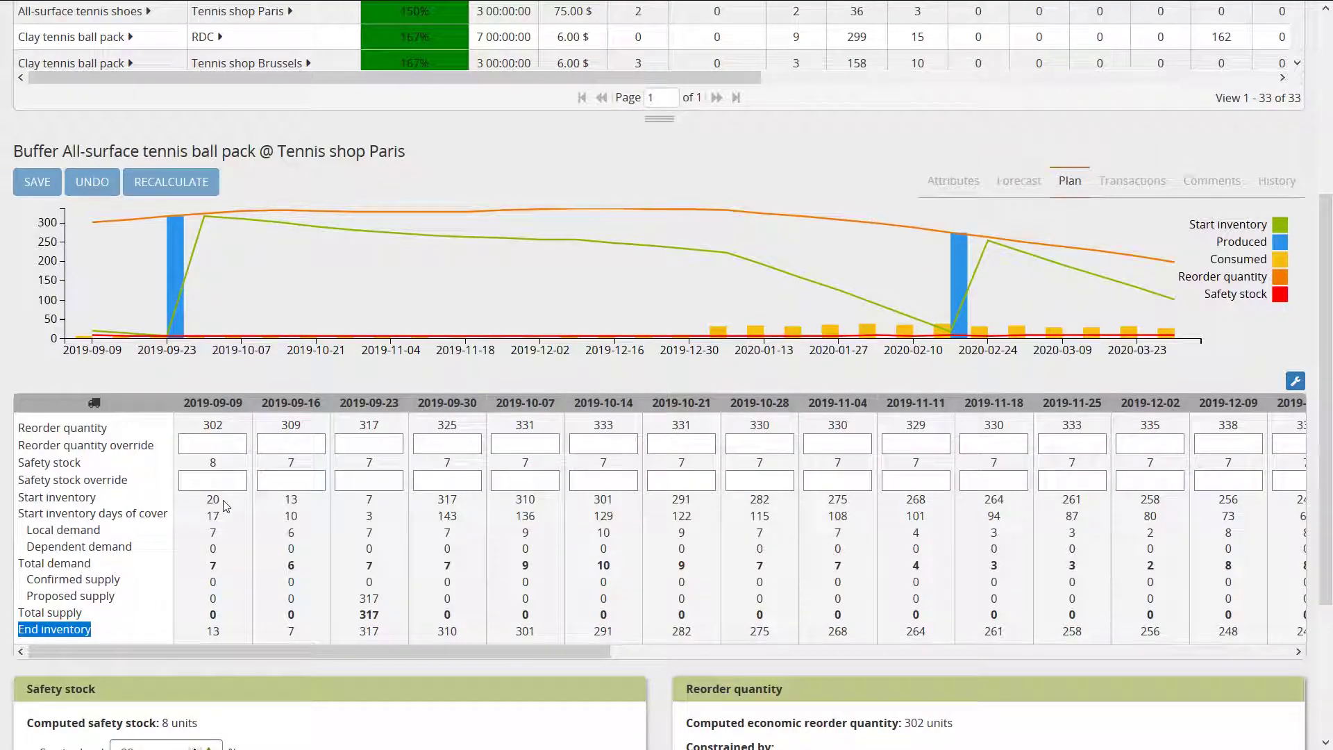
pyautogui.tripleClick(80, 564)
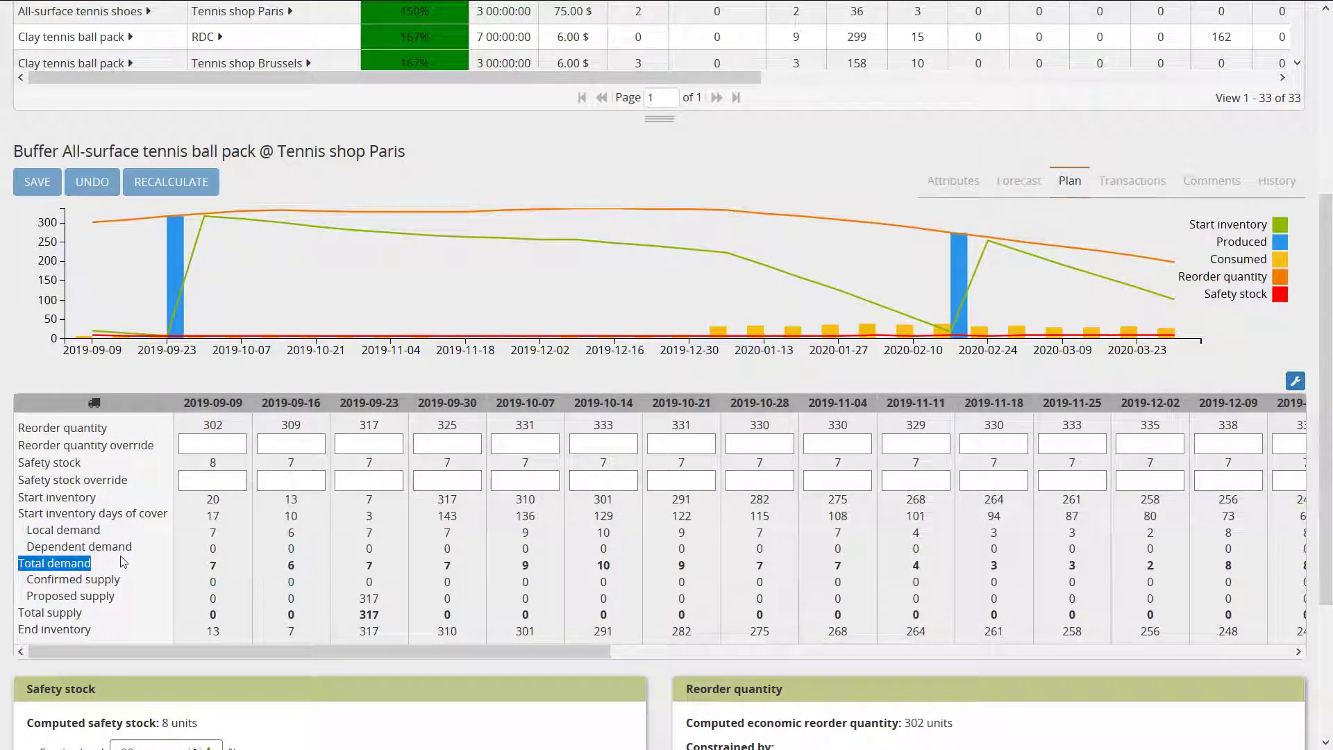
pyautogui.doubleClick(86, 565)
pyautogui.click(67, 534)
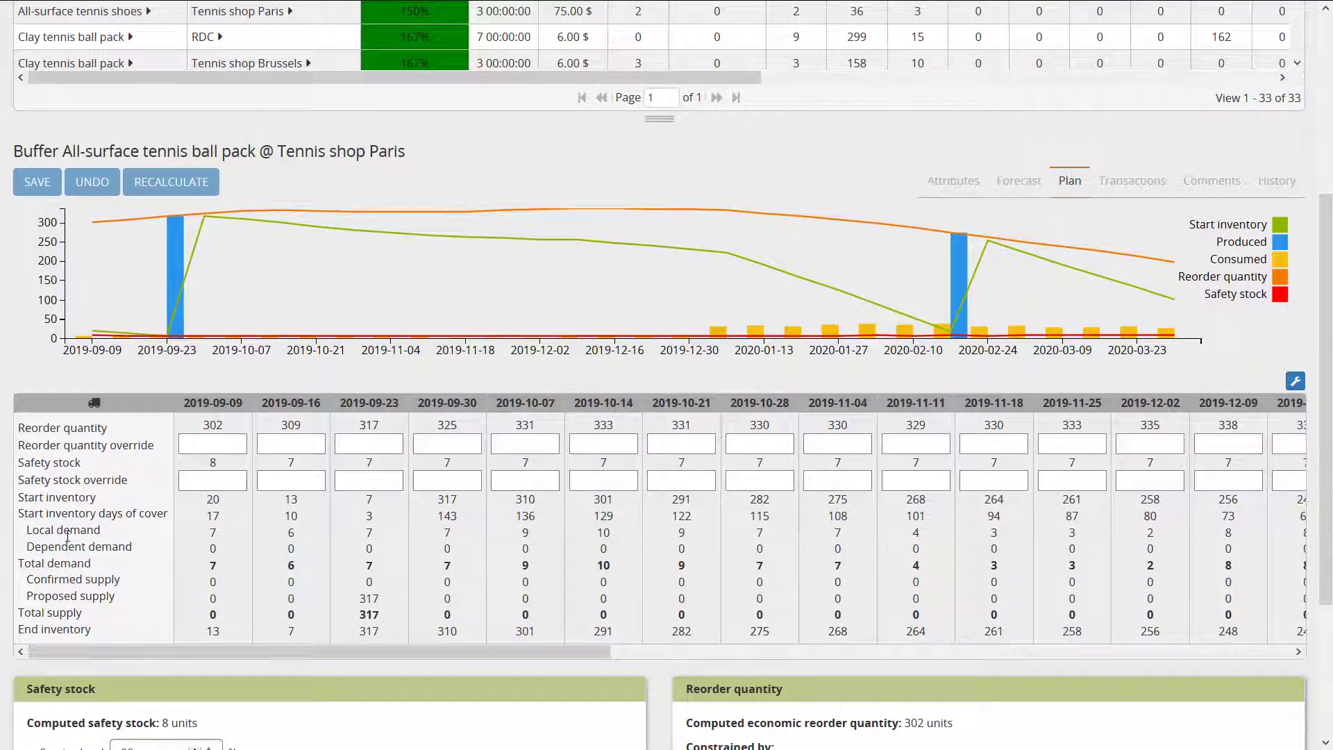
pyautogui.moveTo(18, 564); pyautogui.dragTo(207, 570)
pyautogui.doubleClick(213, 566)
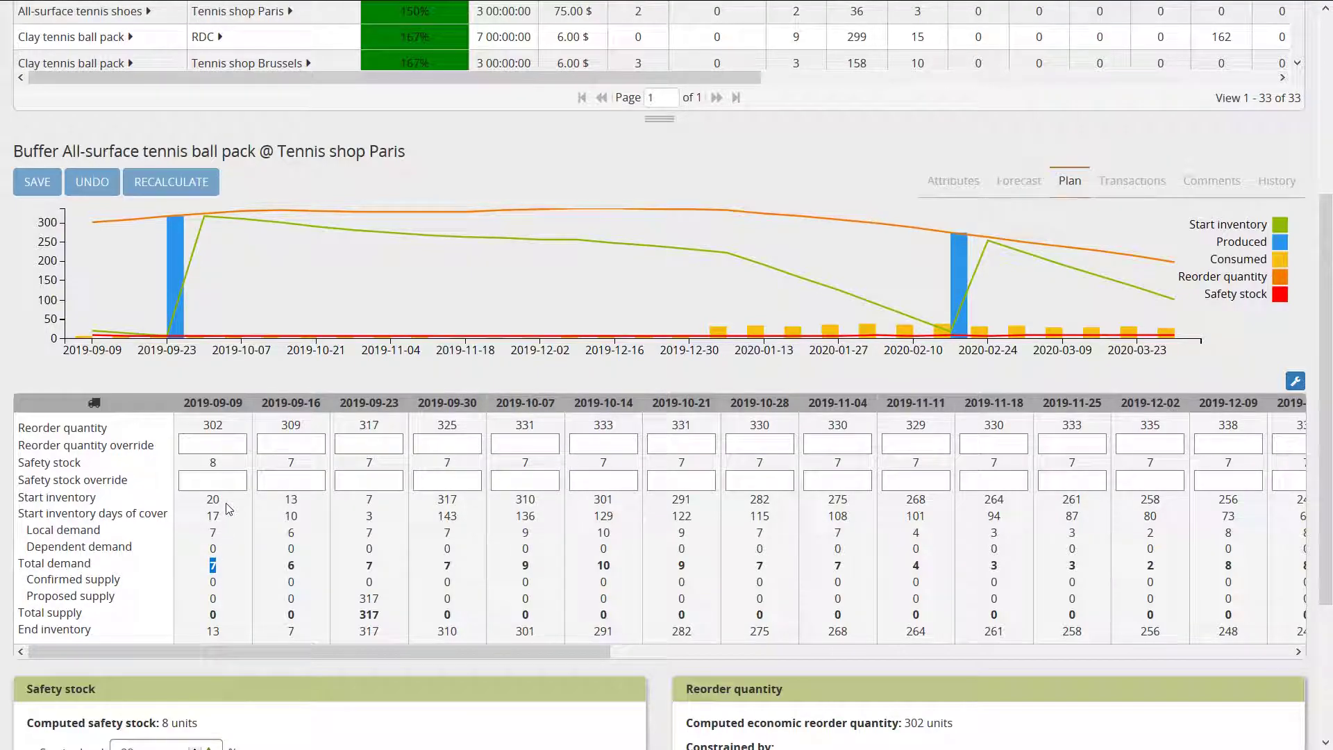
pyautogui.click(216, 631)
pyautogui.doubleClick(216, 631)
# - Trace inventory, demand and proposed supply through the weeks of 2019-09-16 and 2019-09-23 to the 2019-09-30 start inventory
pyautogui.doubleClick(296, 499)
pyautogui.doubleClick(292, 562)
pyautogui.doubleClick(291, 631)
pyautogui.doubleClick(370, 499)
pyautogui.doubleClick(371, 598)
pyautogui.doubleClick(372, 629)
pyautogui.click(446, 500)
pyautogui.doubleClick(446, 500)
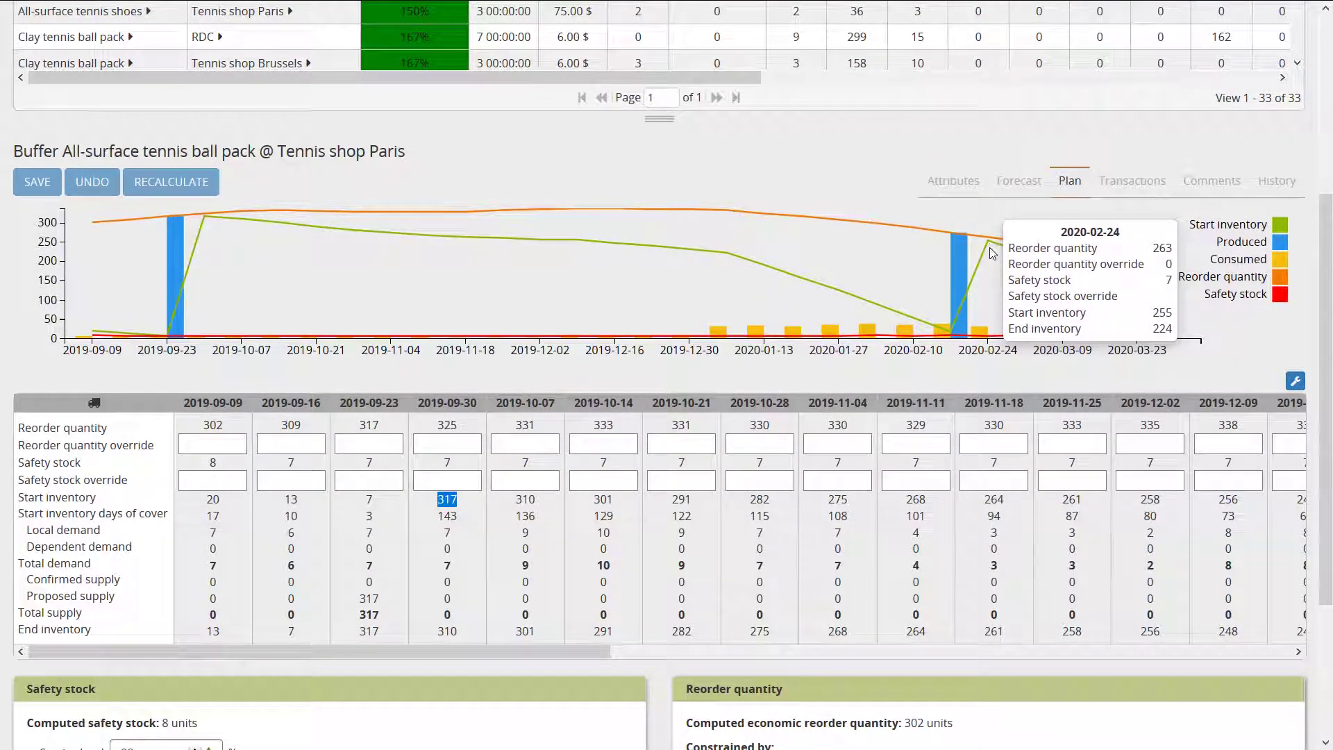
# - Check the total supply in the week of 2020-02-17, and return to the first weeks of the plan table
pyautogui.moveTo(595, 654); pyautogui.dragTo(1076, 677)
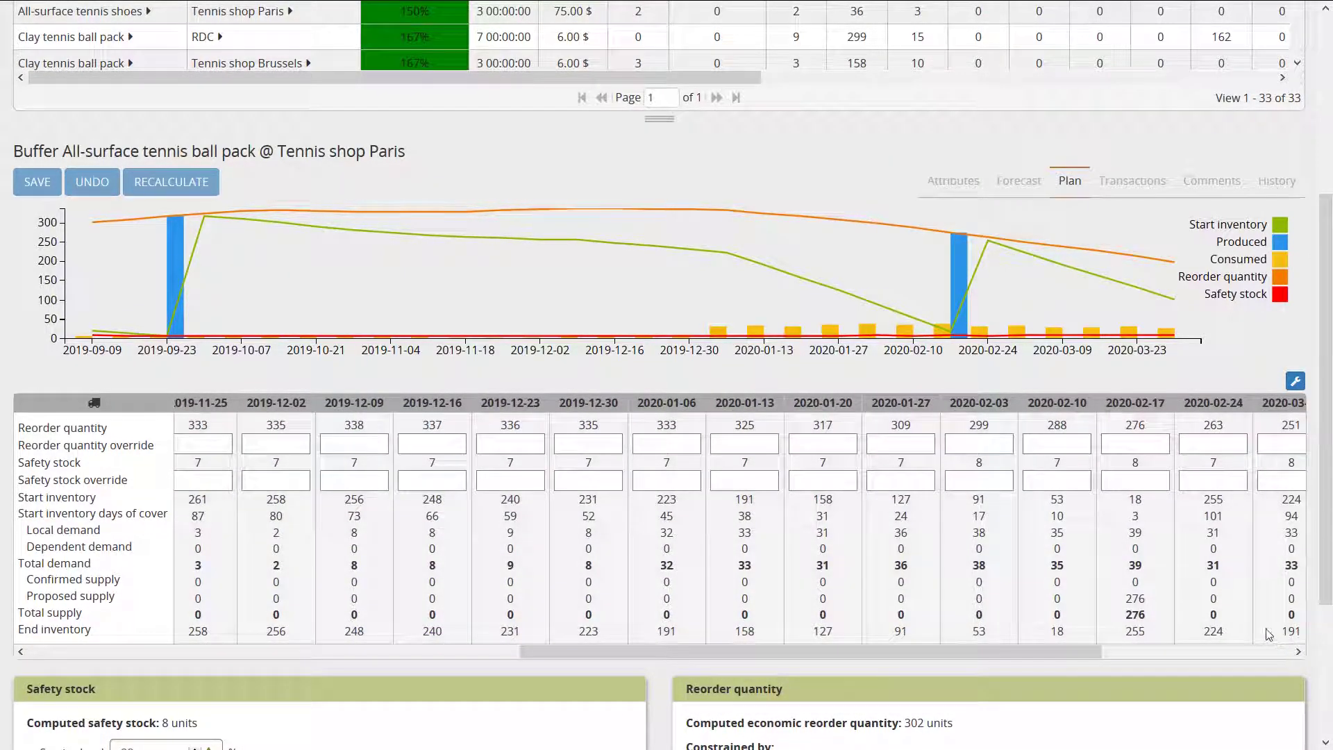
pyautogui.doubleClick(1138, 615)
pyautogui.moveTo(923, 655); pyautogui.dragTo(327, 679)
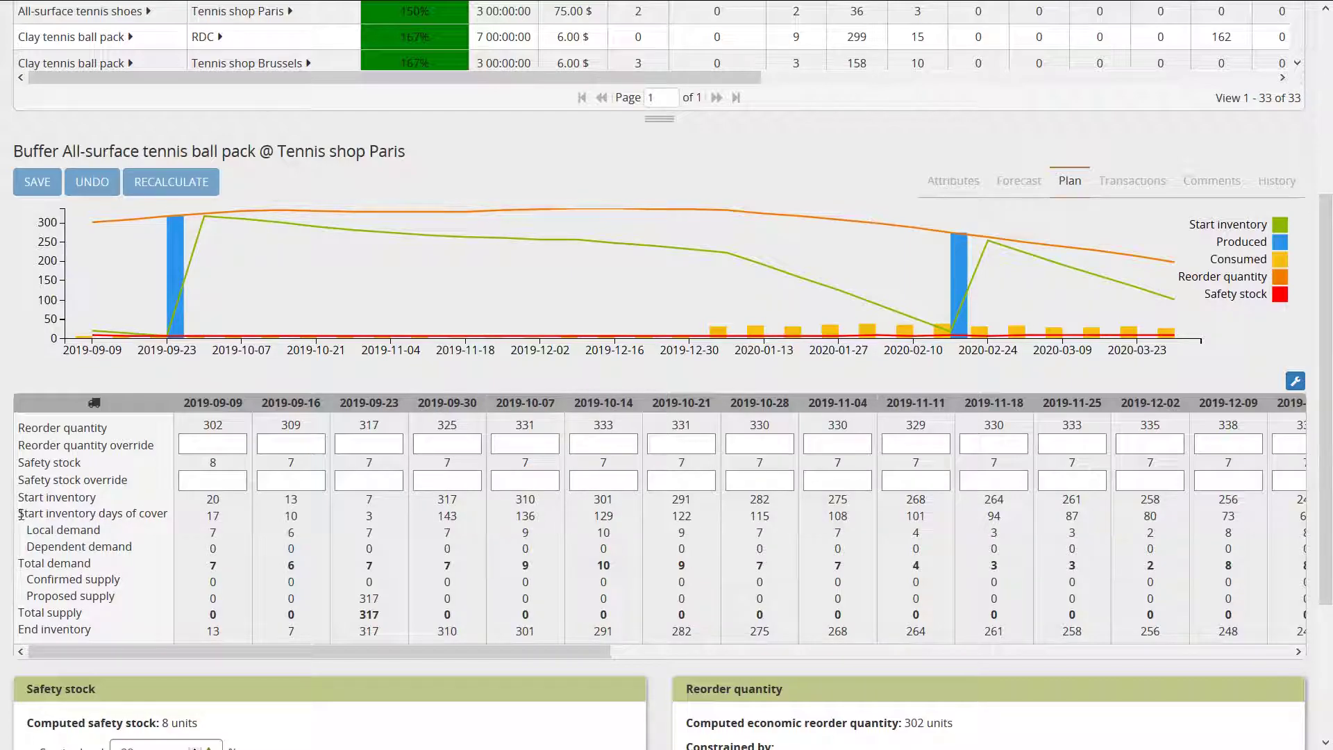
# - Compare the start inventory with its days of cover for the weeks of 2019-09-09, 2019-09-16 and 2019-09-30
pyautogui.moveTo(18, 514); pyautogui.dragTo(168, 512)
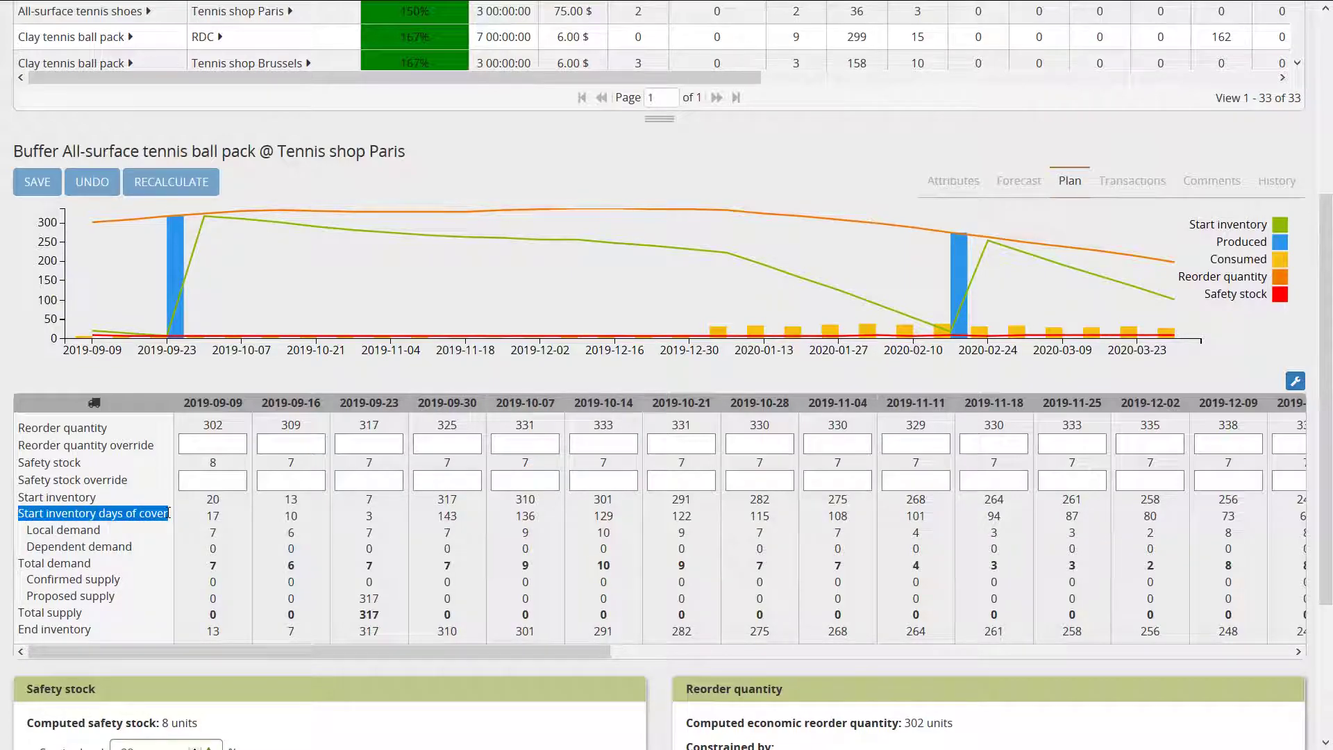
pyautogui.click(211, 515)
pyautogui.doubleClick(211, 515)
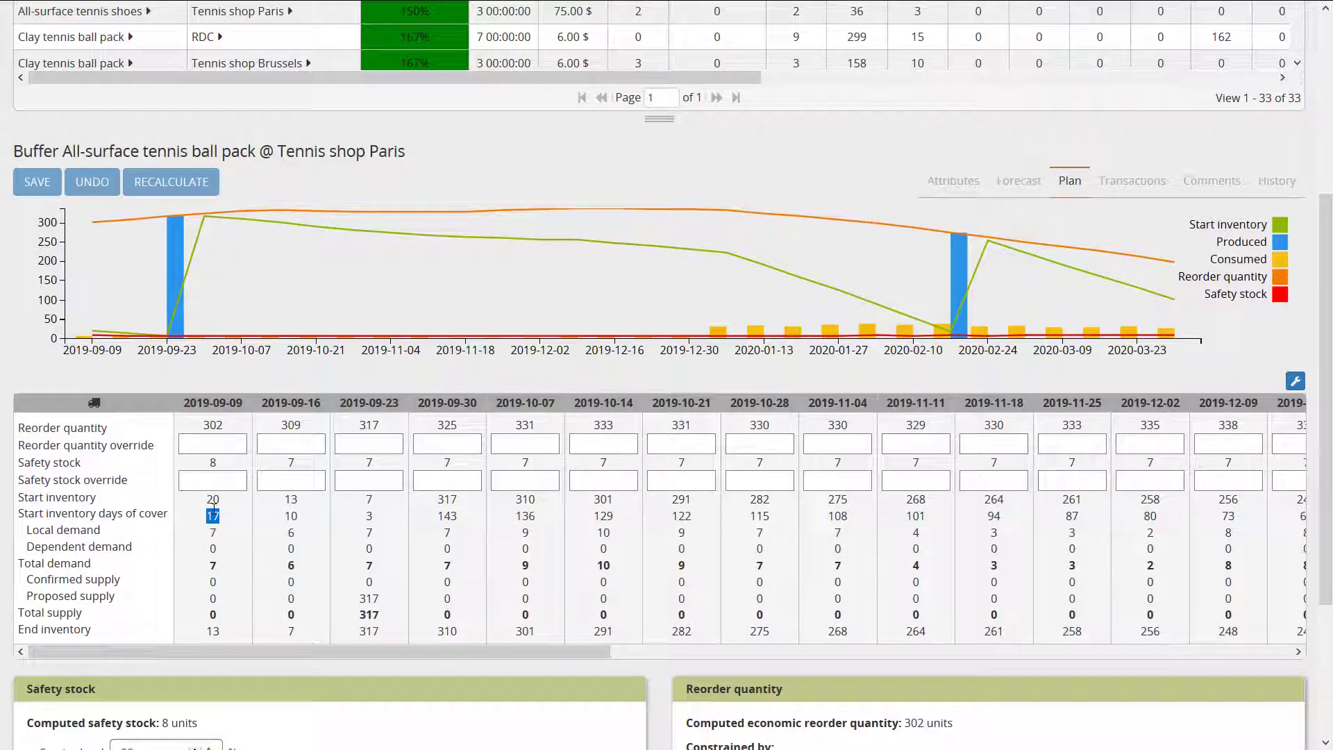
pyautogui.doubleClick(291, 499)
pyautogui.doubleClick(293, 516)
pyautogui.doubleClick(445, 501)
pyautogui.doubleClick(446, 516)
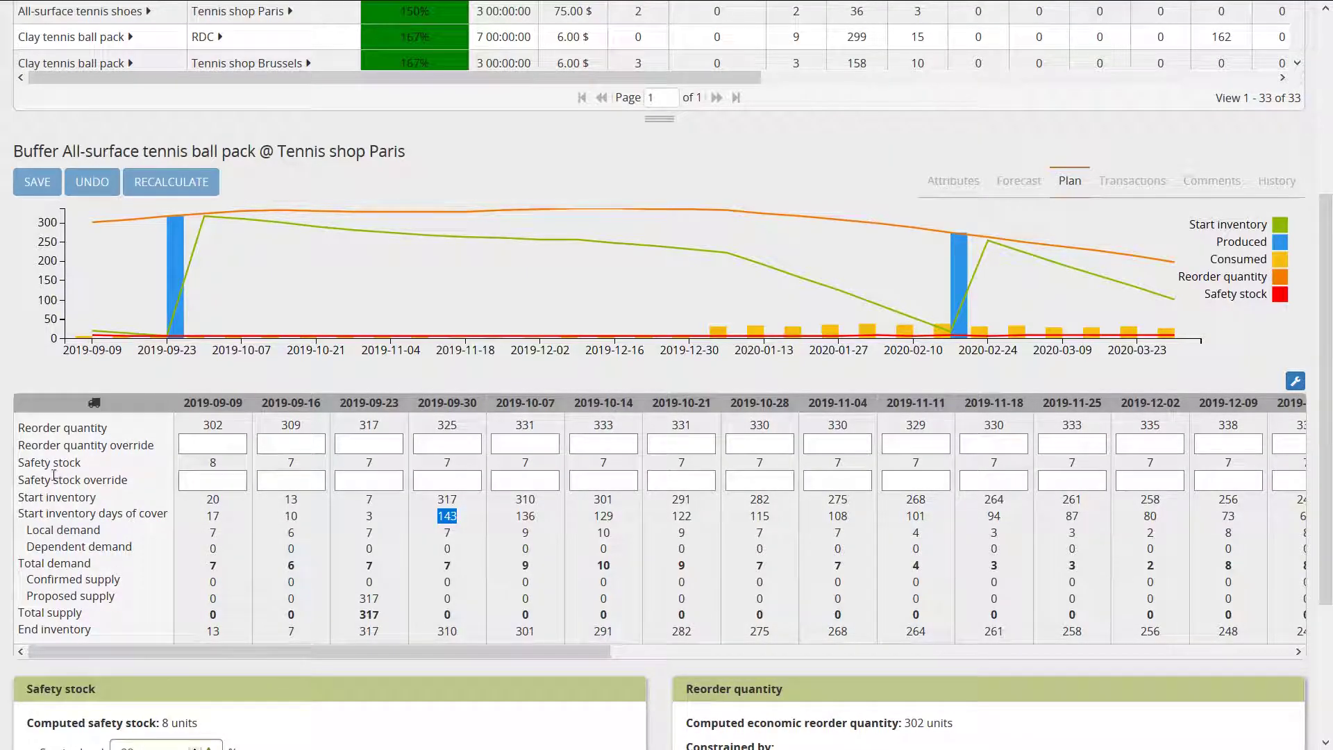
# - Check the safety stock for the week of 2019-09-09 and compare it with the computed safety stock among the buffer's parameters
pyautogui.moveTo(19, 463); pyautogui.dragTo(81, 463)
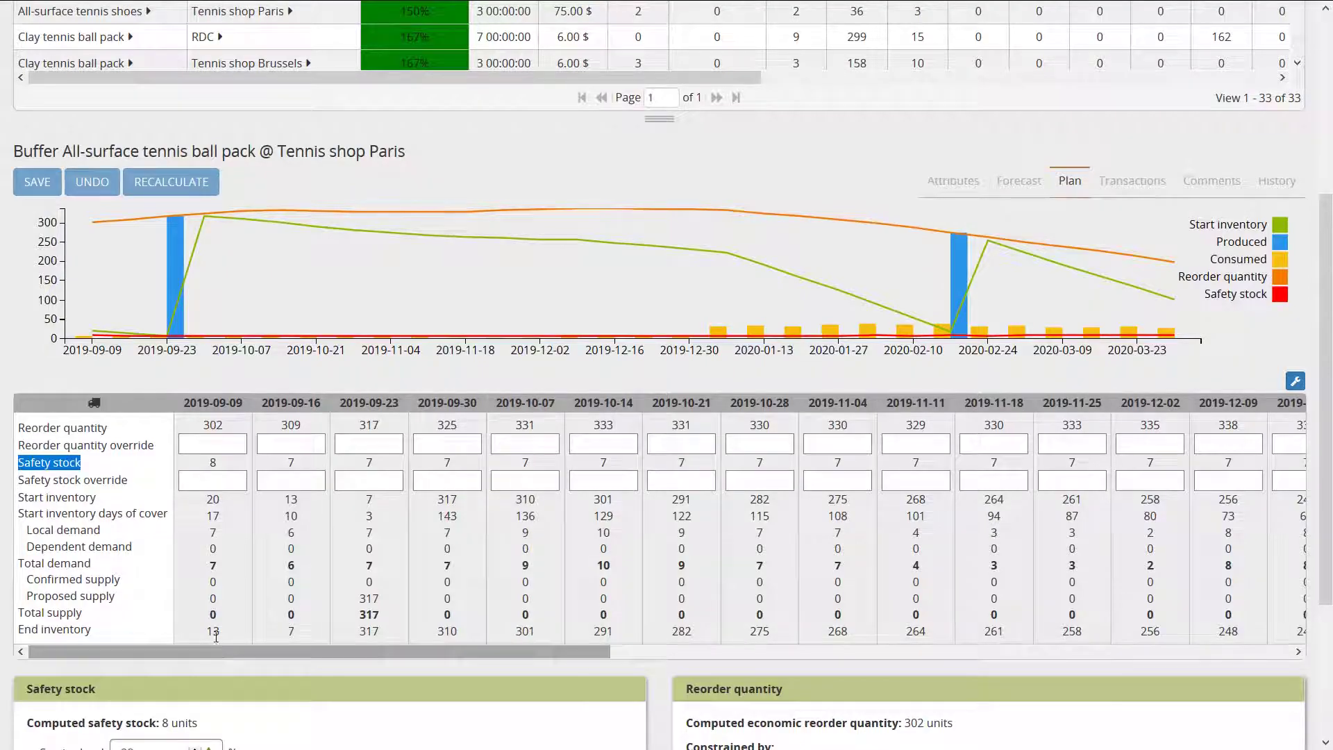
pyautogui.doubleClick(213, 462)
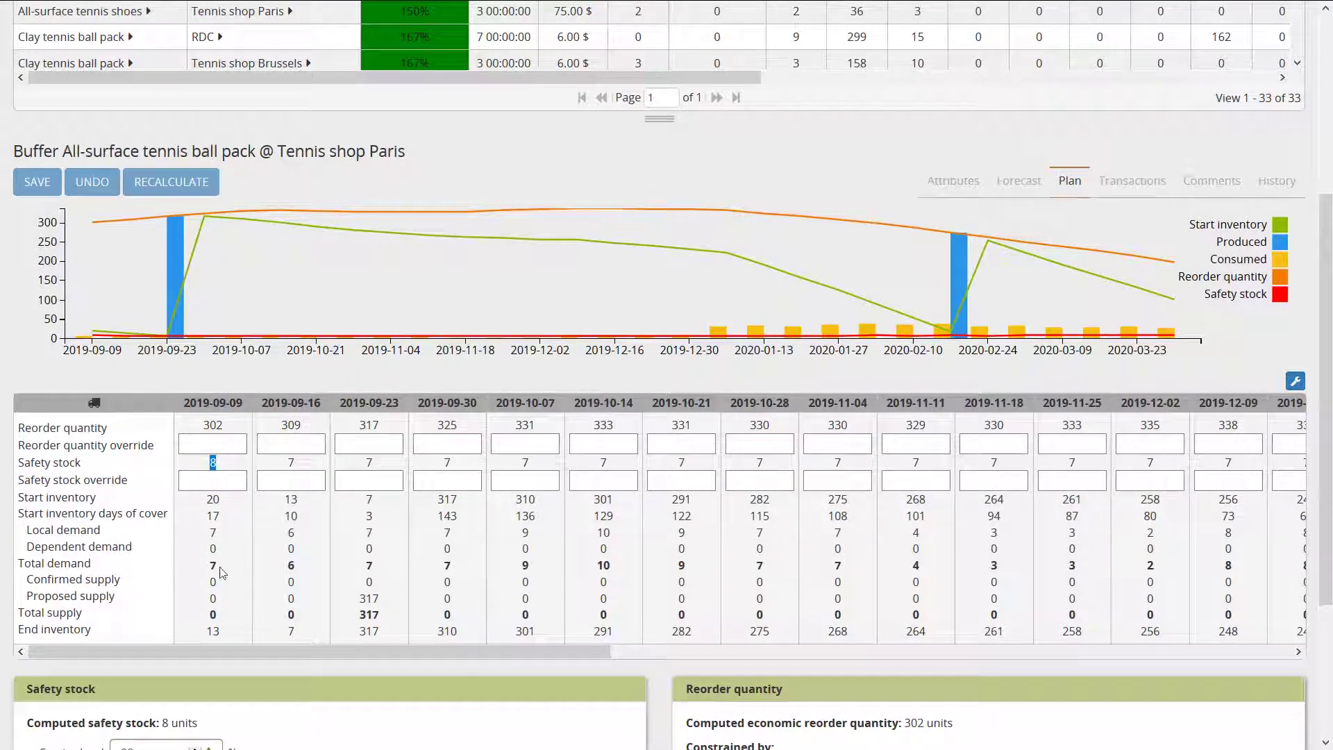
pyautogui.scroll(-3, 271, 698)
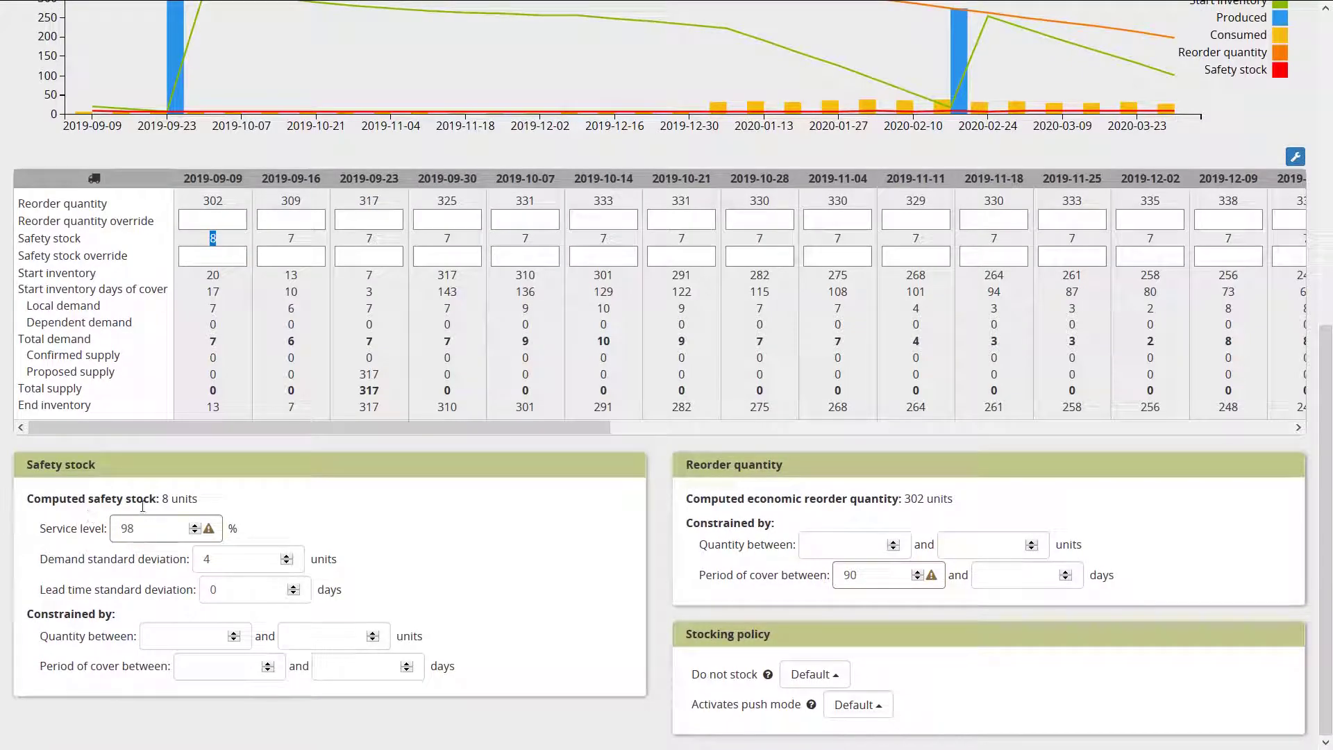
pyautogui.doubleClick(166, 498)
pyautogui.moveTo(157, 499); pyautogui.dragTo(201, 505)
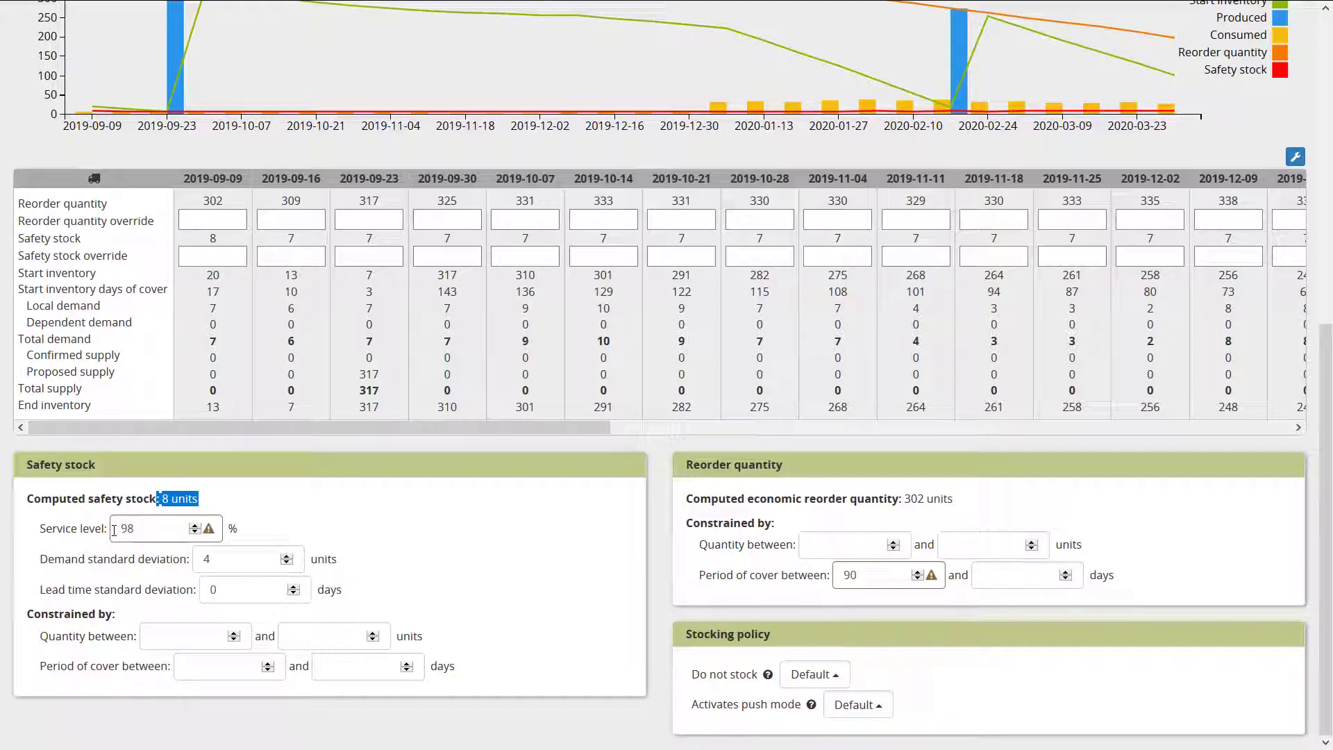
# - Examine the service level and the demand standard deviation behind the computed safety stock
pyautogui.click(210, 529)
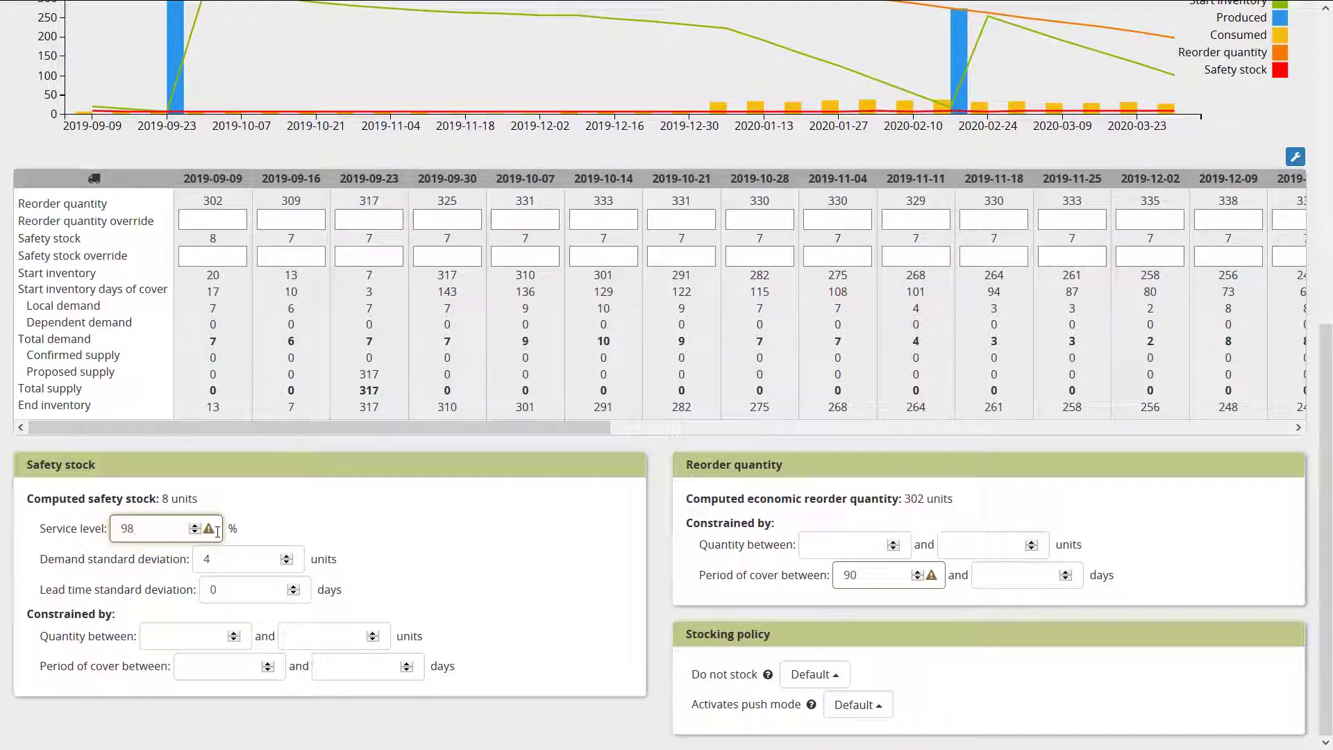
pyautogui.doubleClick(120, 528)
pyautogui.click(139, 529)
pyautogui.doubleClick(119, 529)
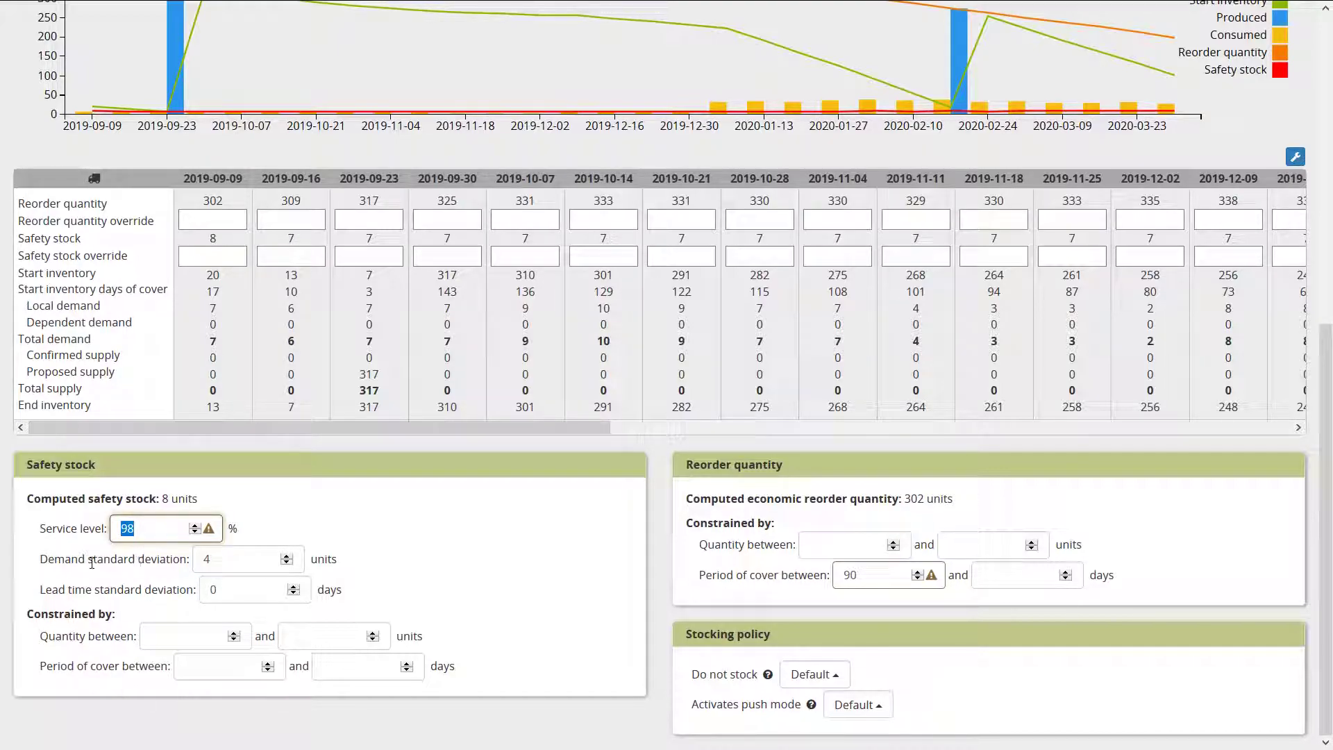
pyautogui.moveTo(88, 560); pyautogui.dragTo(148, 560)
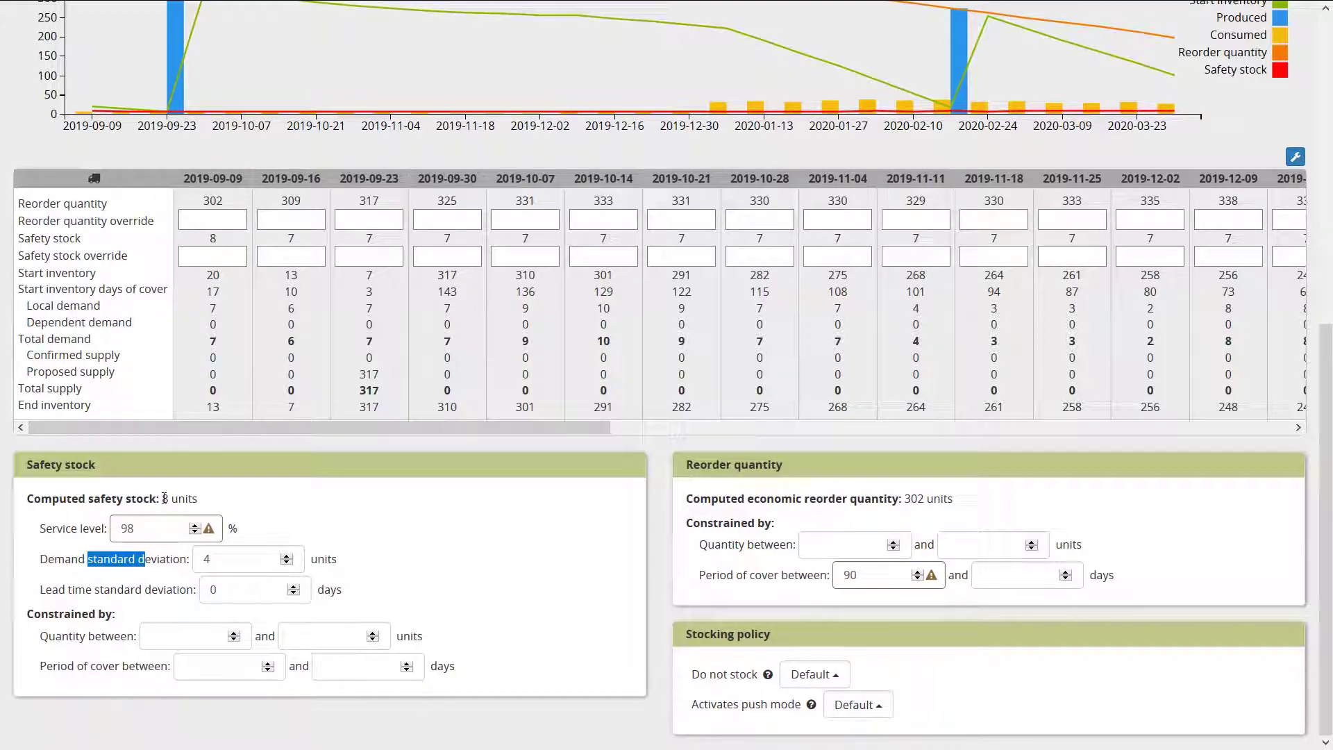
# - Set the demand standard deviation to 20 units and recalculate the plan
pyautogui.click(186, 559)
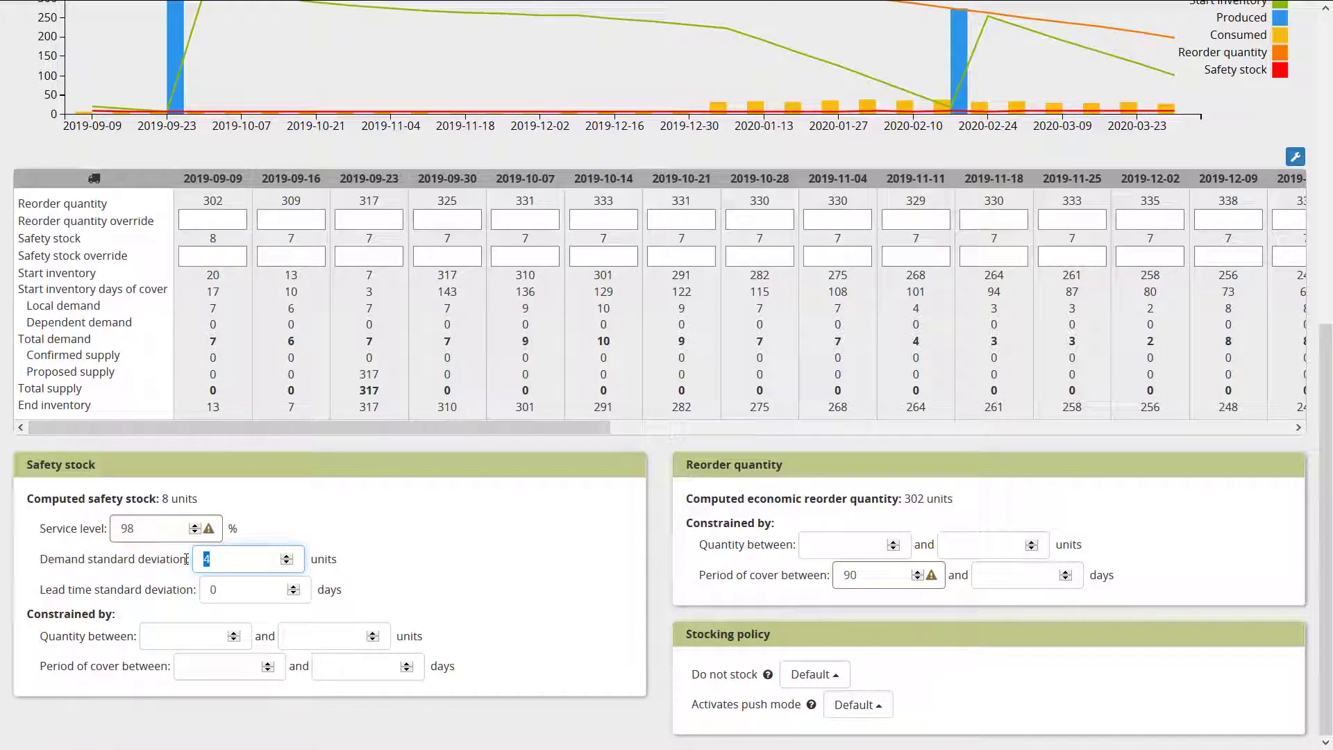
pyautogui.write('20')
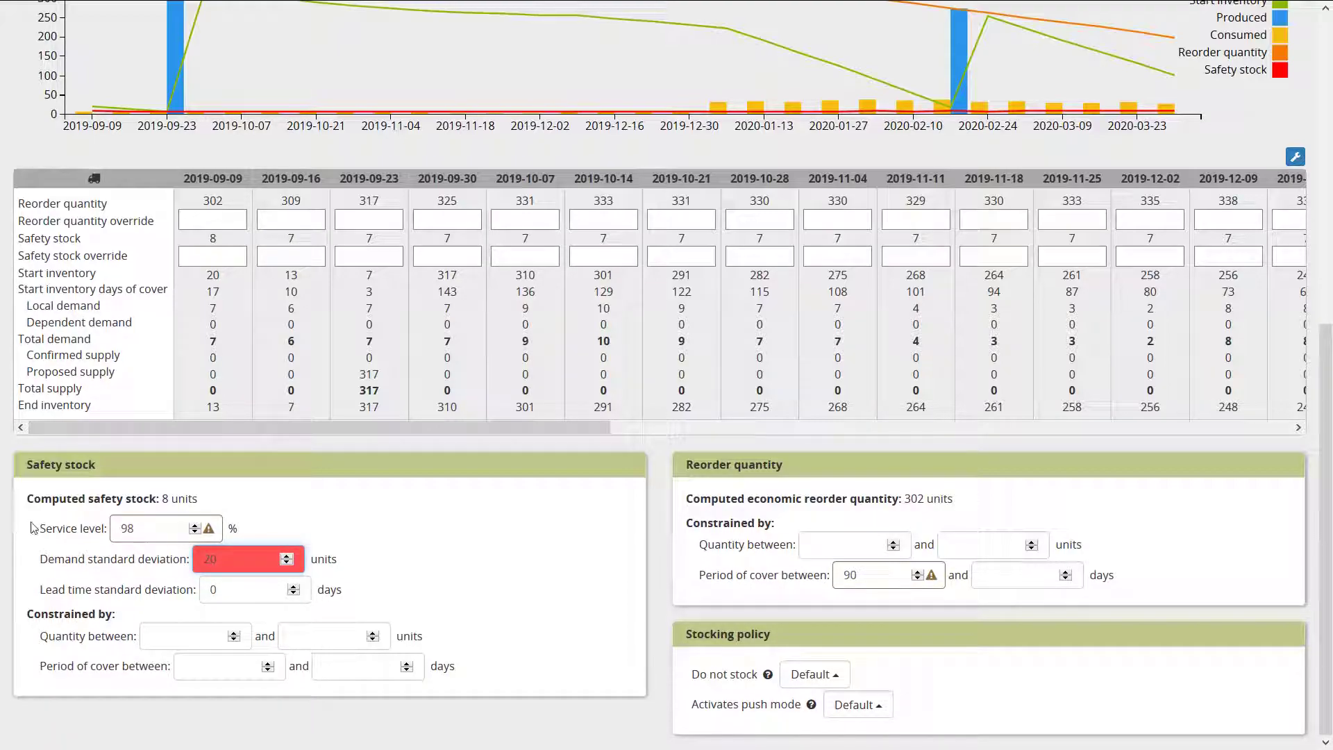
pyautogui.scroll(5, 186, 533)
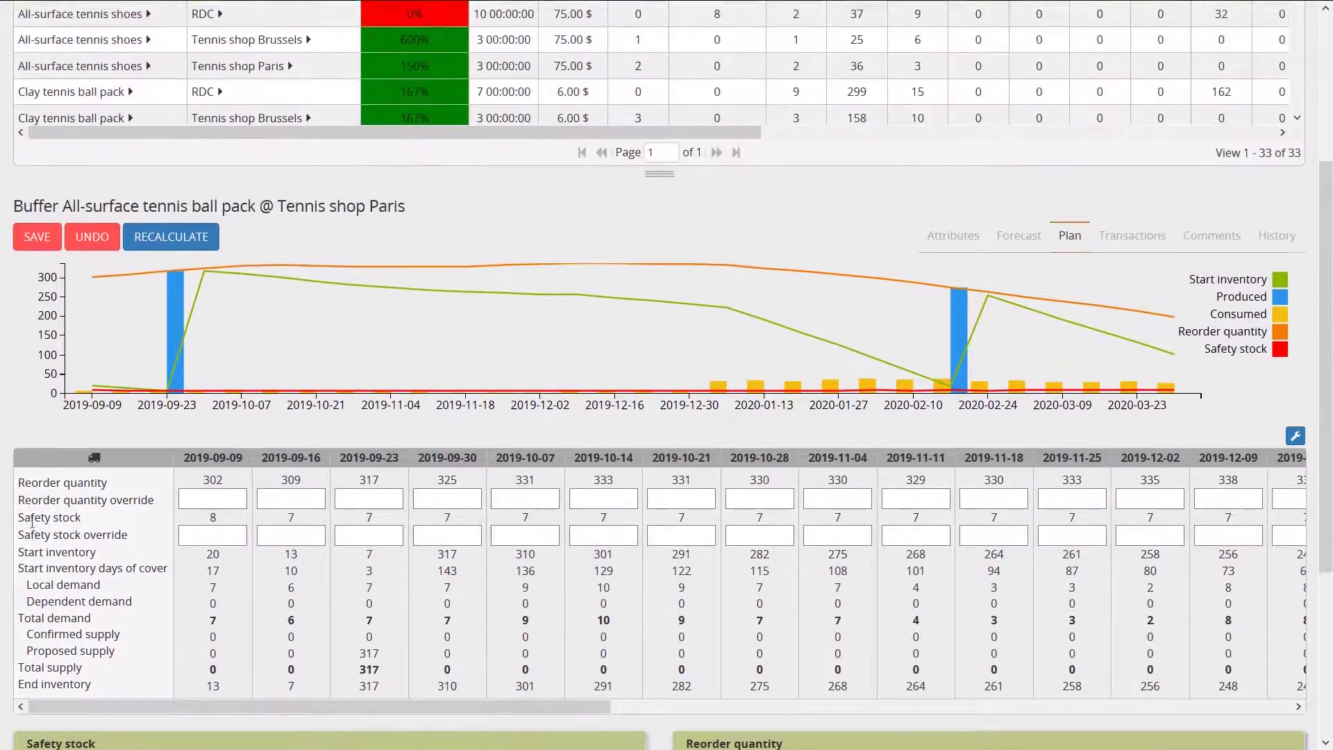
pyautogui.click(170, 262)
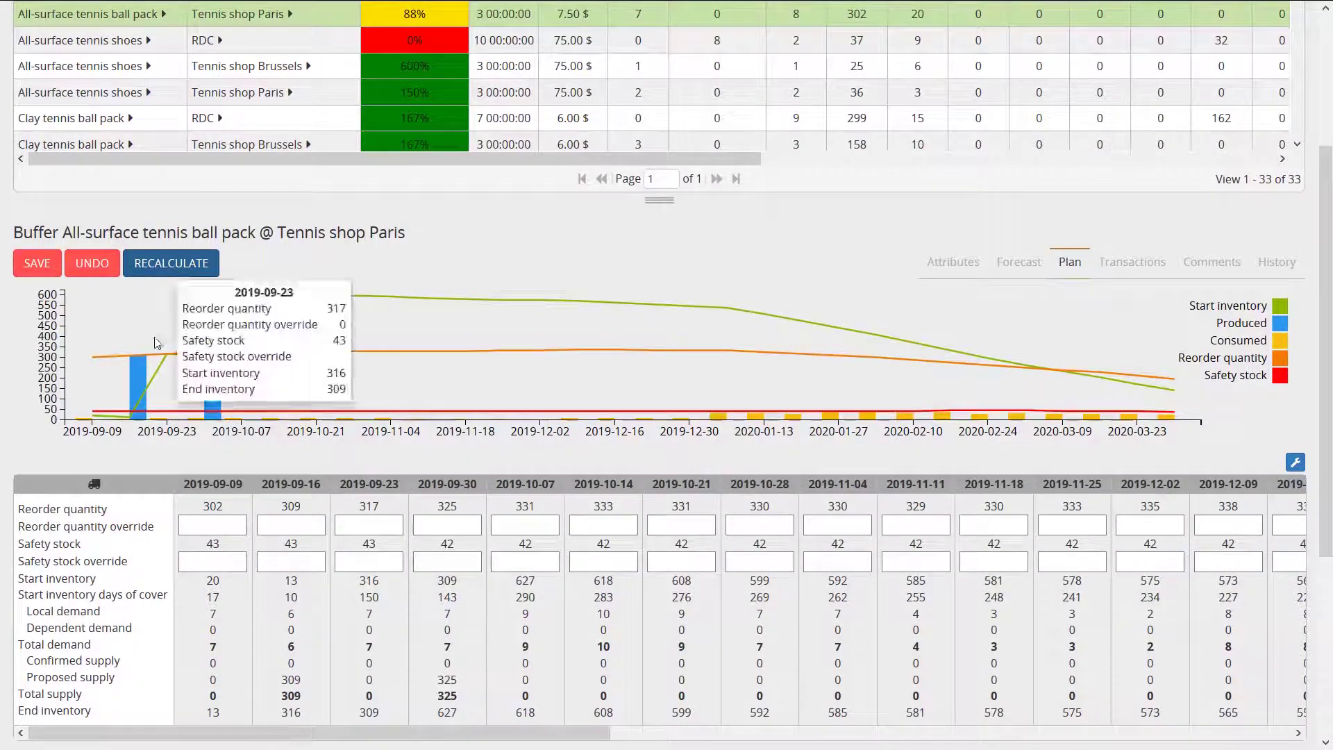
# - Review the recalculated safety stock in the plan table and parameters, and undo the demand standard deviation change
pyautogui.scroll(-2, 87, 538)
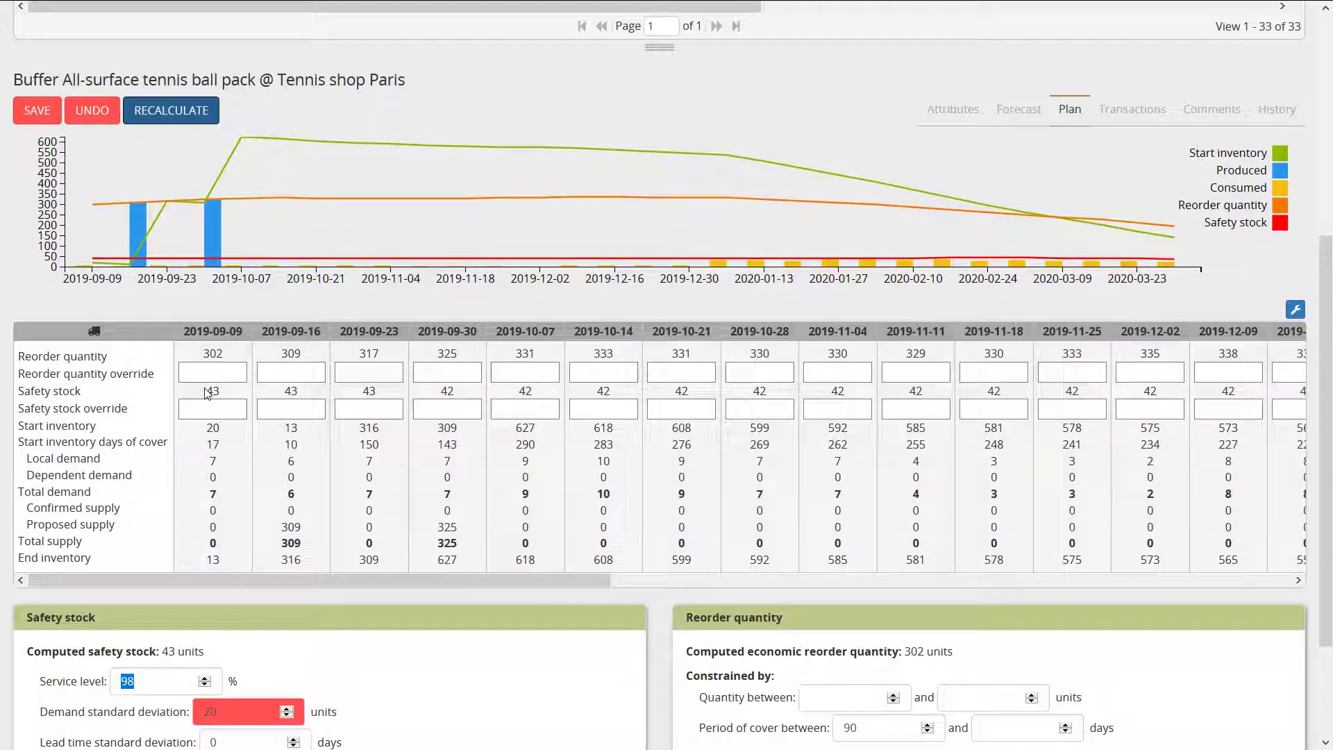
pyautogui.scroll(-1, 387, 697)
pyautogui.scroll(-1, 386, 697)
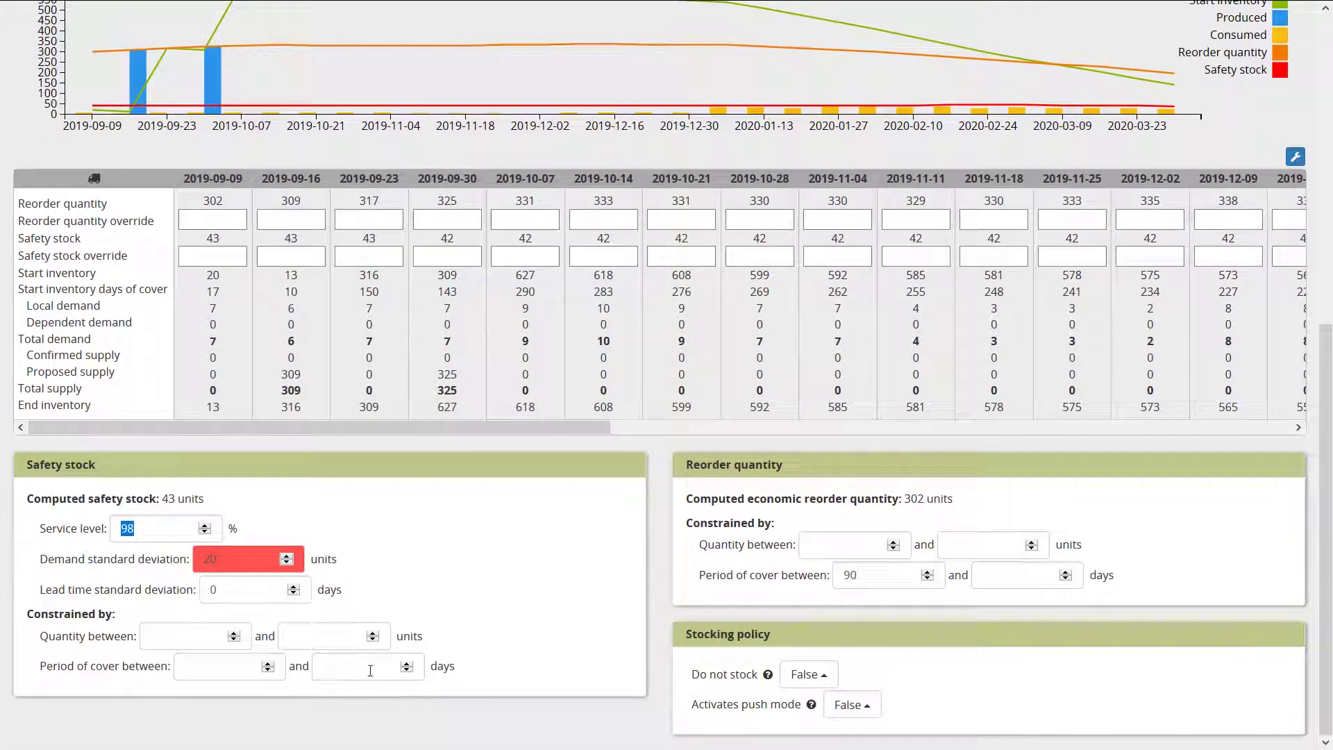
pyautogui.scroll(2, 132, 463)
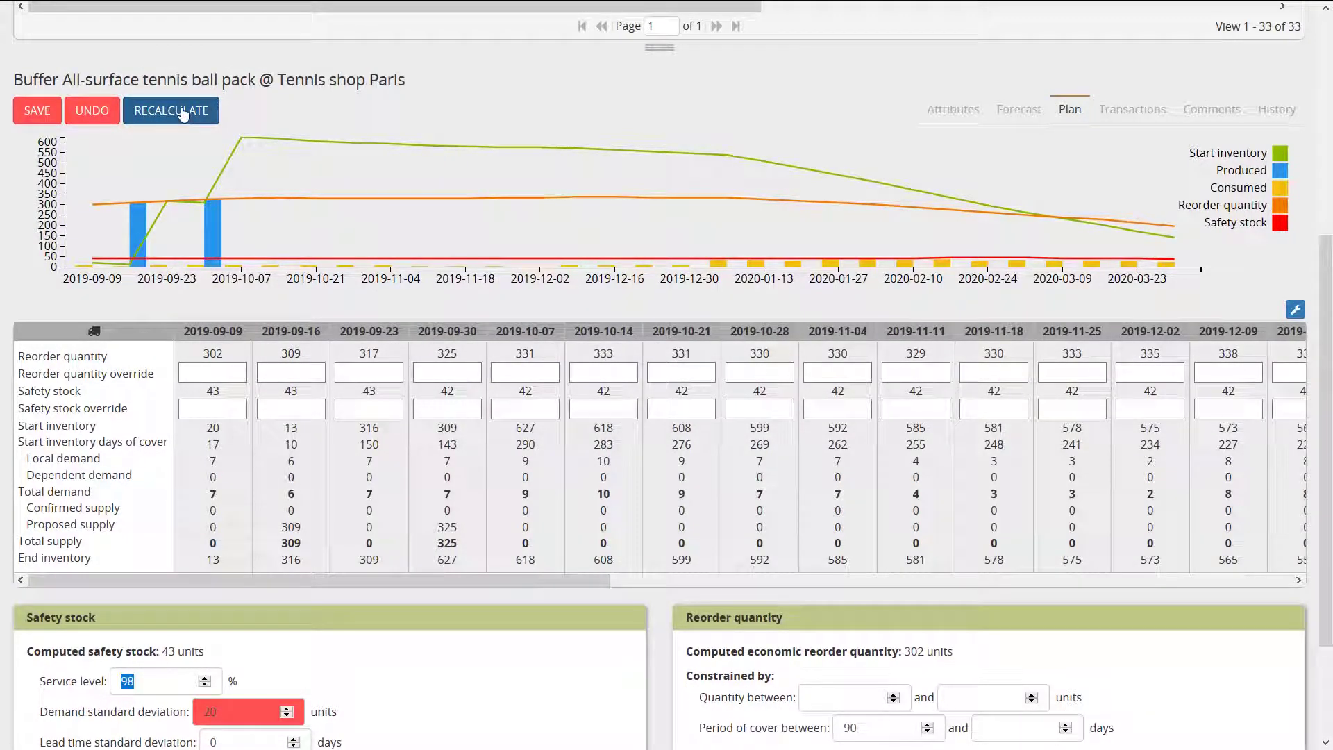
pyautogui.click(90, 113)
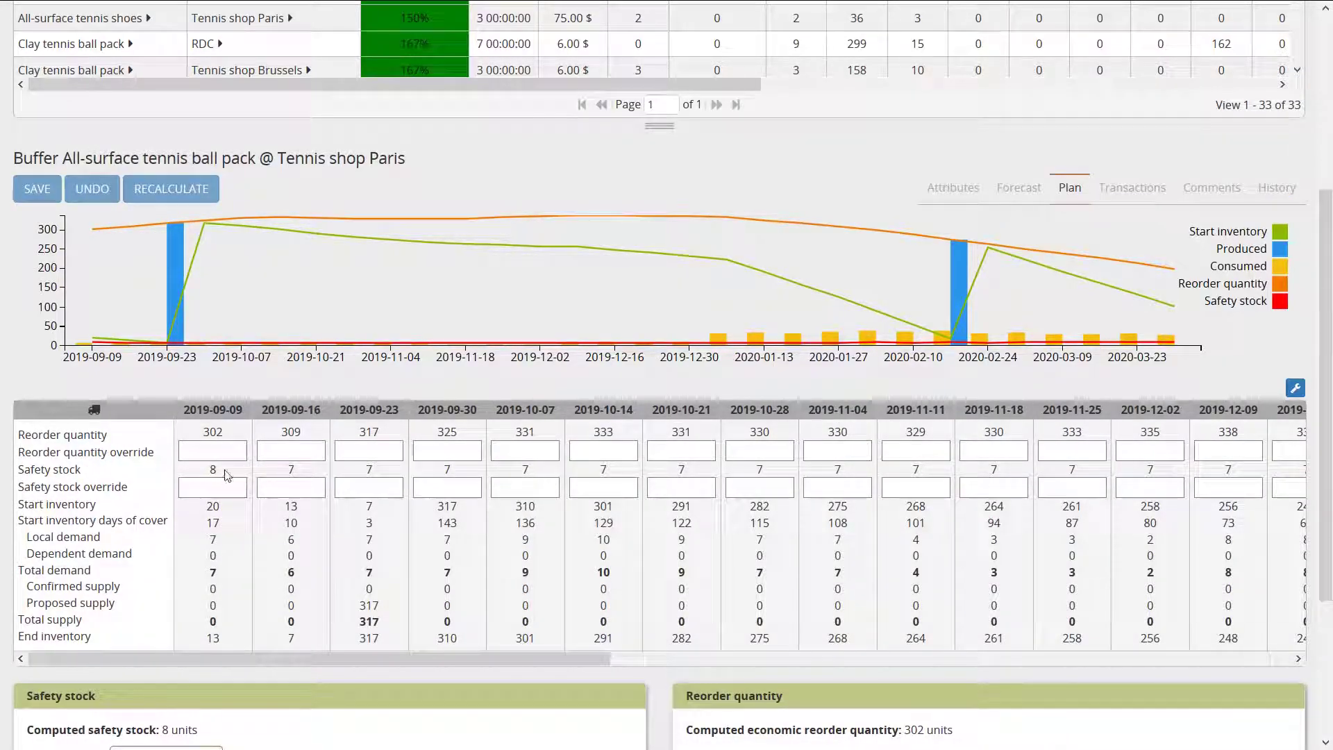
# - Examine the lead time standard deviation and the minimum quantity constraint of the safety stock
pyautogui.scroll(-2, 221, 529)
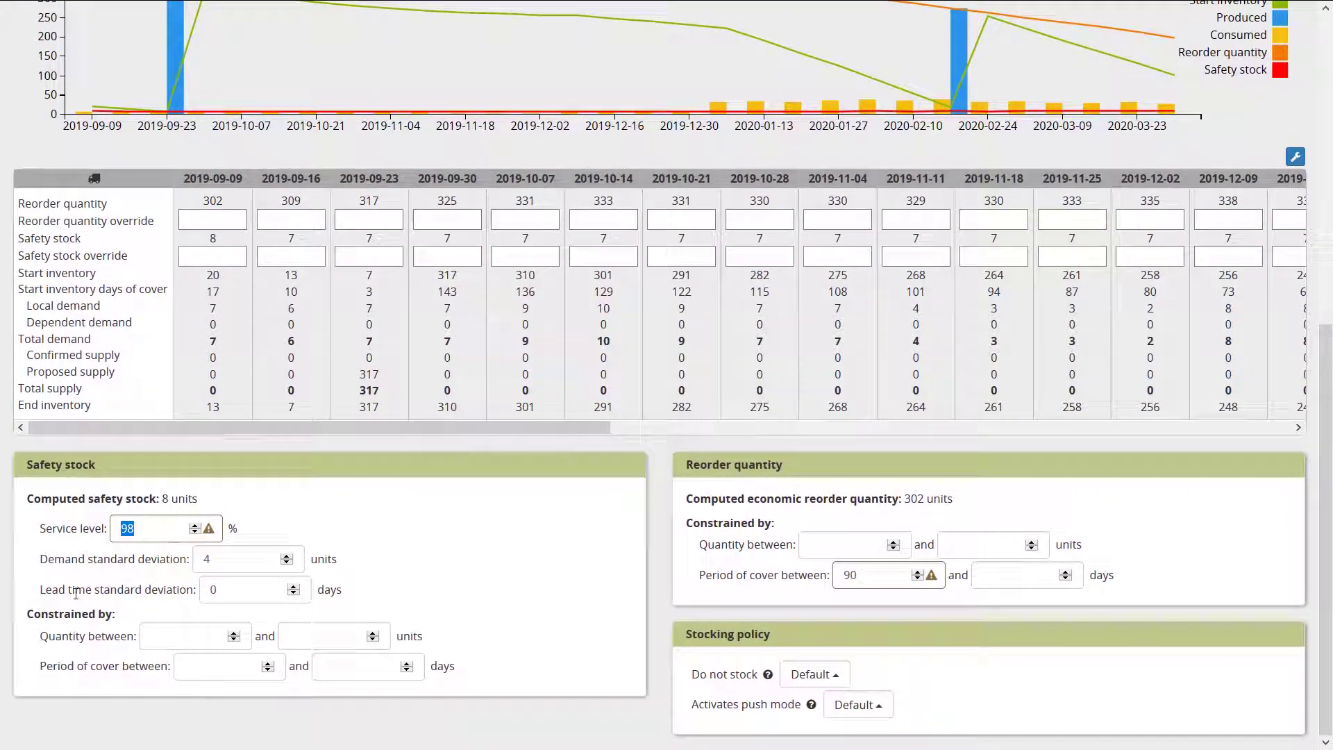
pyautogui.rightClick(36, 599)
pyautogui.press('Escape')
pyautogui.moveTo(42, 590); pyautogui.dragTo(201, 590)
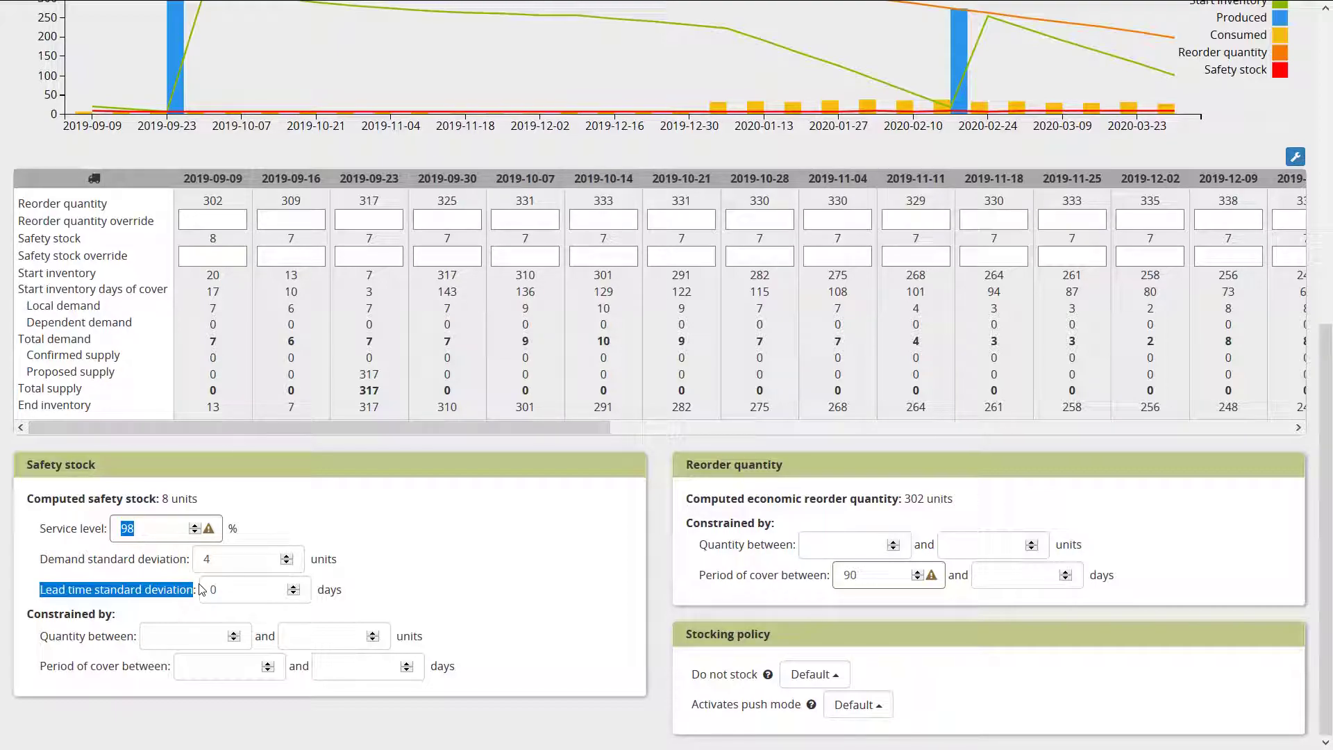
pyautogui.click(185, 637)
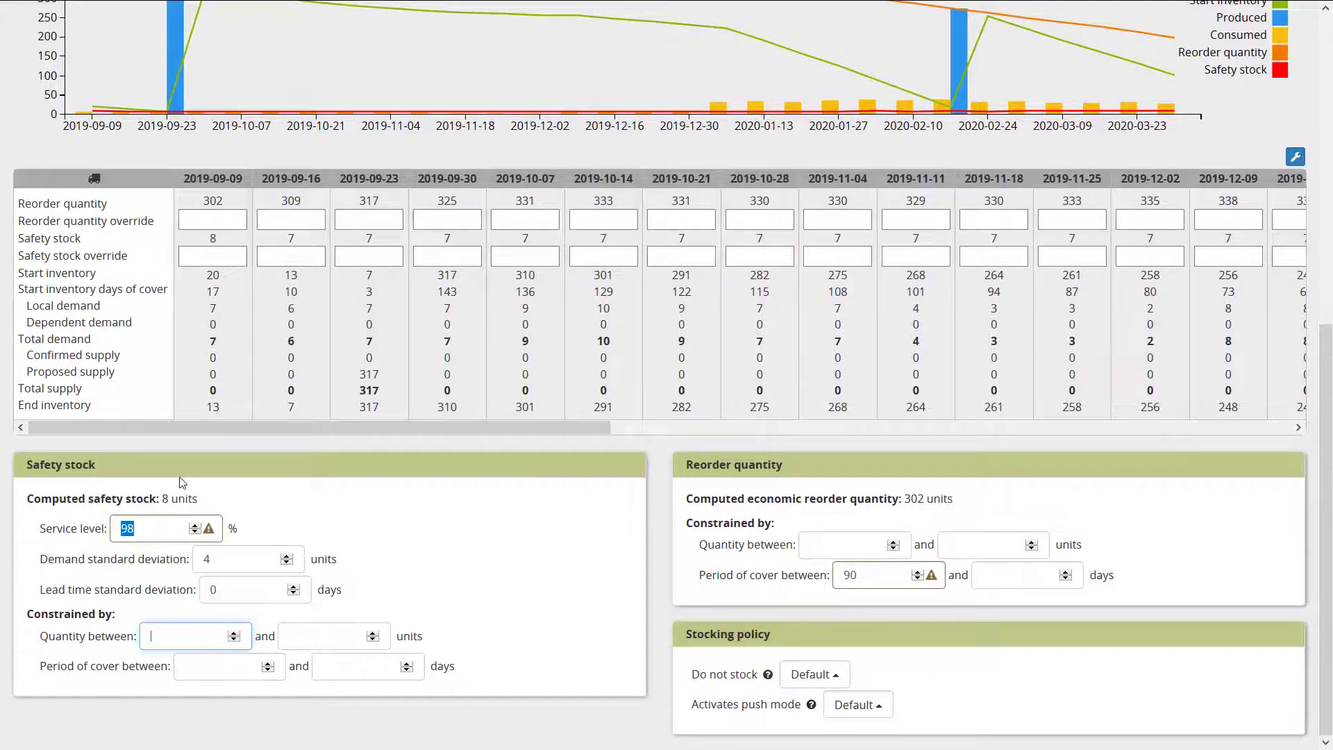
pyautogui.click(170, 499)
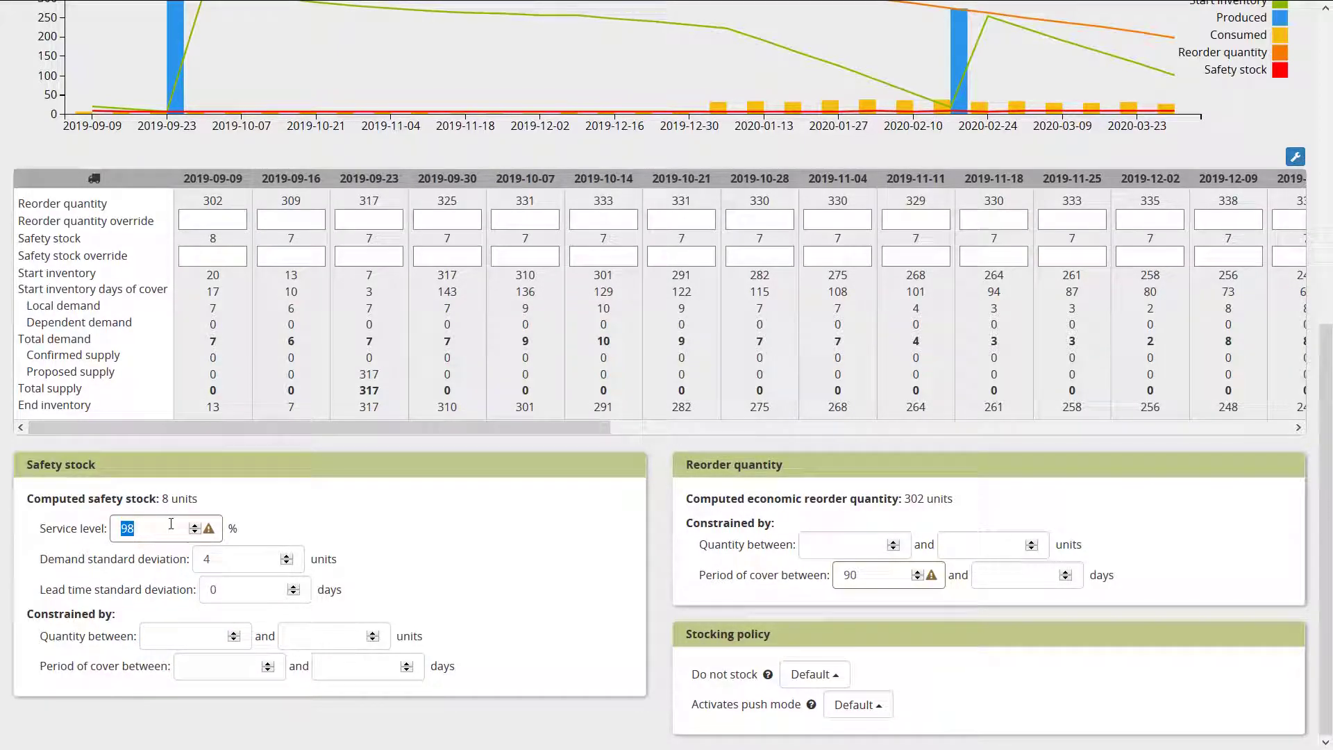
# - Set the minimum safety stock quantity to 12 units and recalculate the plan
pyautogui.click(186, 637)
pyautogui.write('12')
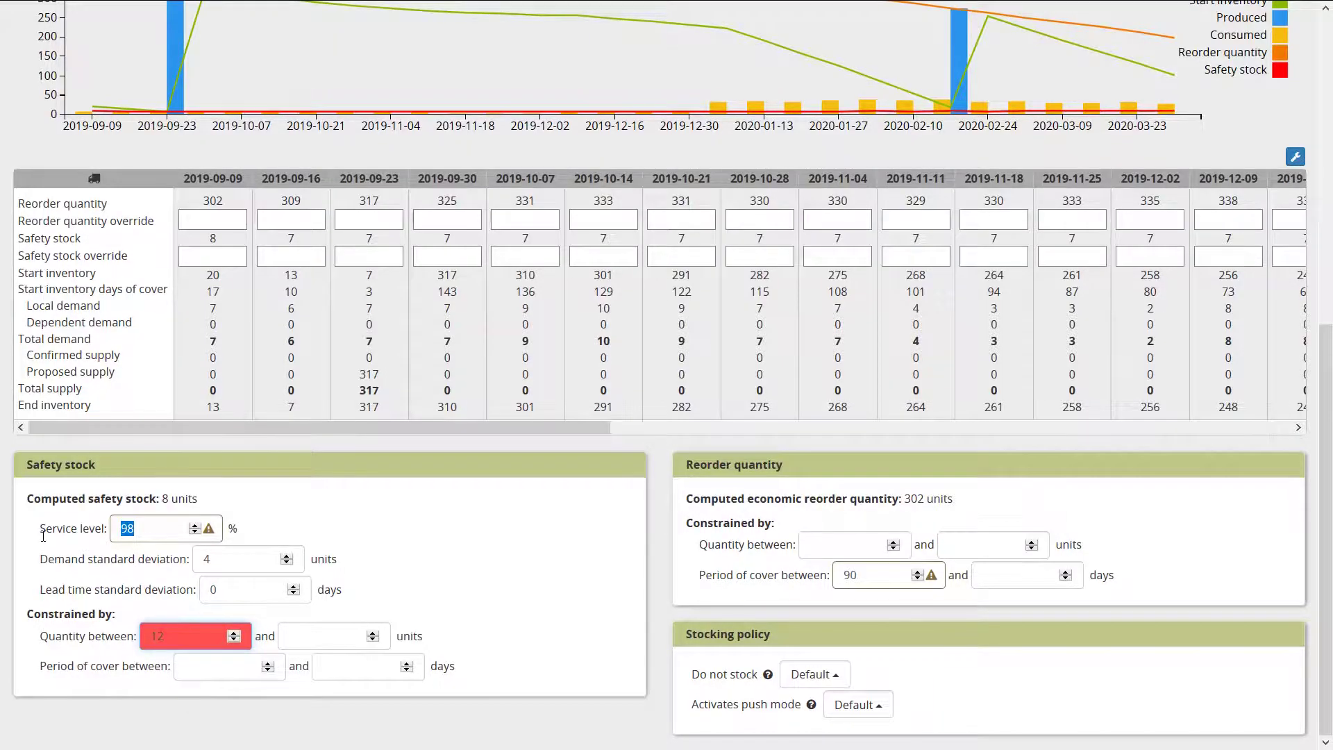
pyautogui.scroll(5, 106, 315)
pyautogui.click(161, 269)
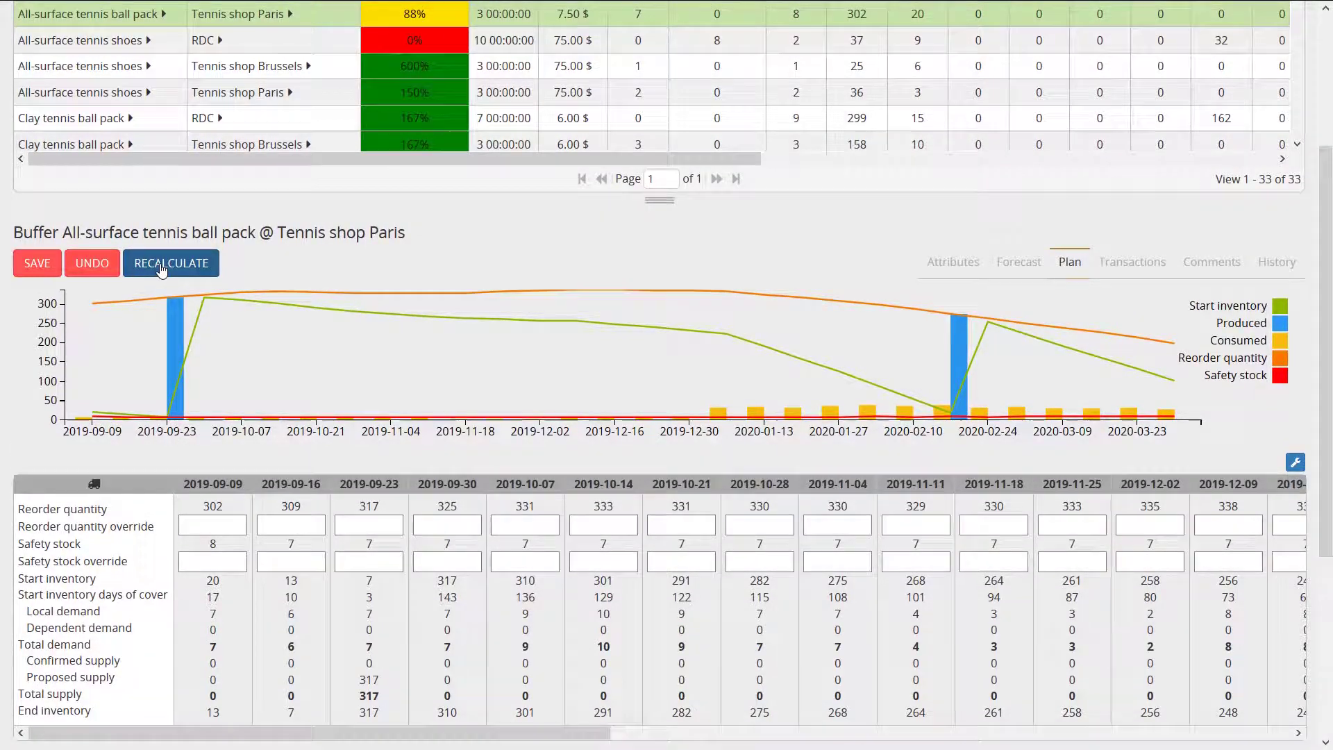
# - Review the weekly safety stock and supply in the recalculated plan, and undo the minimum quantity constraint
pyautogui.scroll(-3, 78, 651)
pyautogui.scroll(-1, 78, 650)
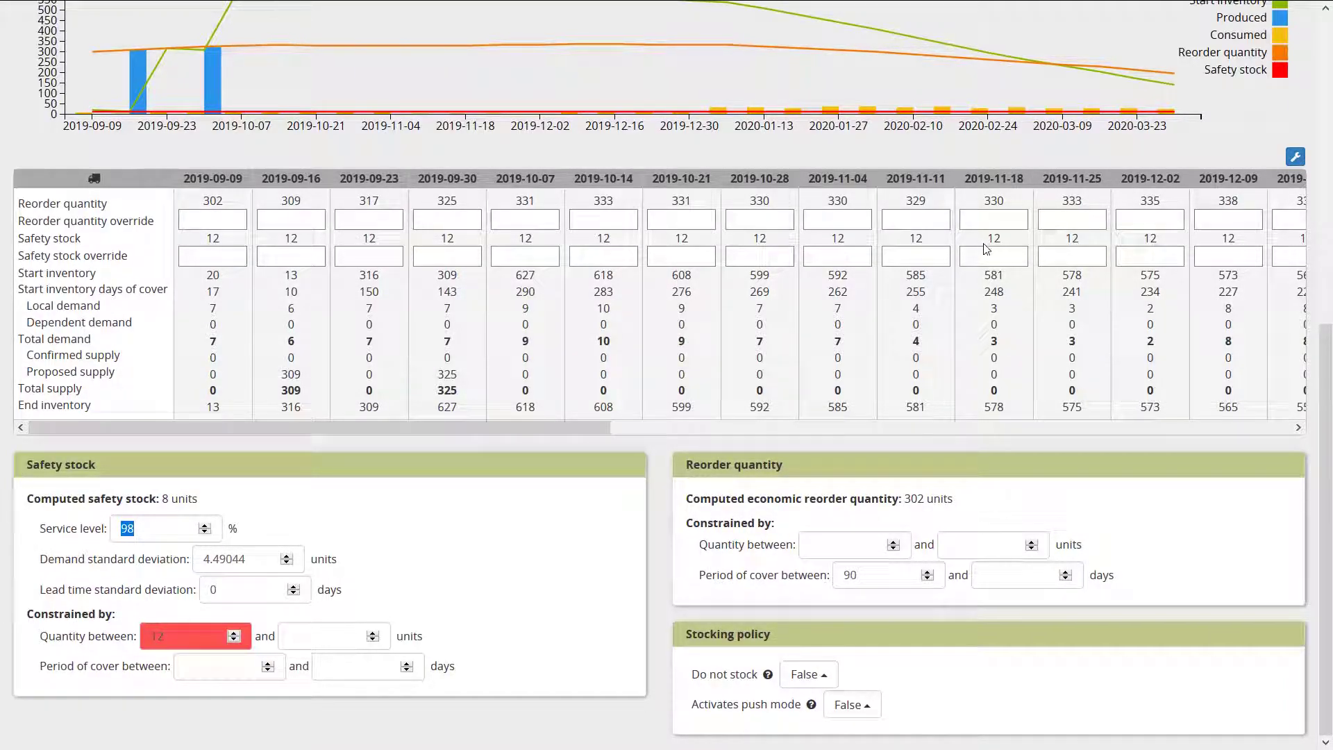
pyautogui.scroll(1, 2, 382)
pyautogui.scroll(2, 2, 382)
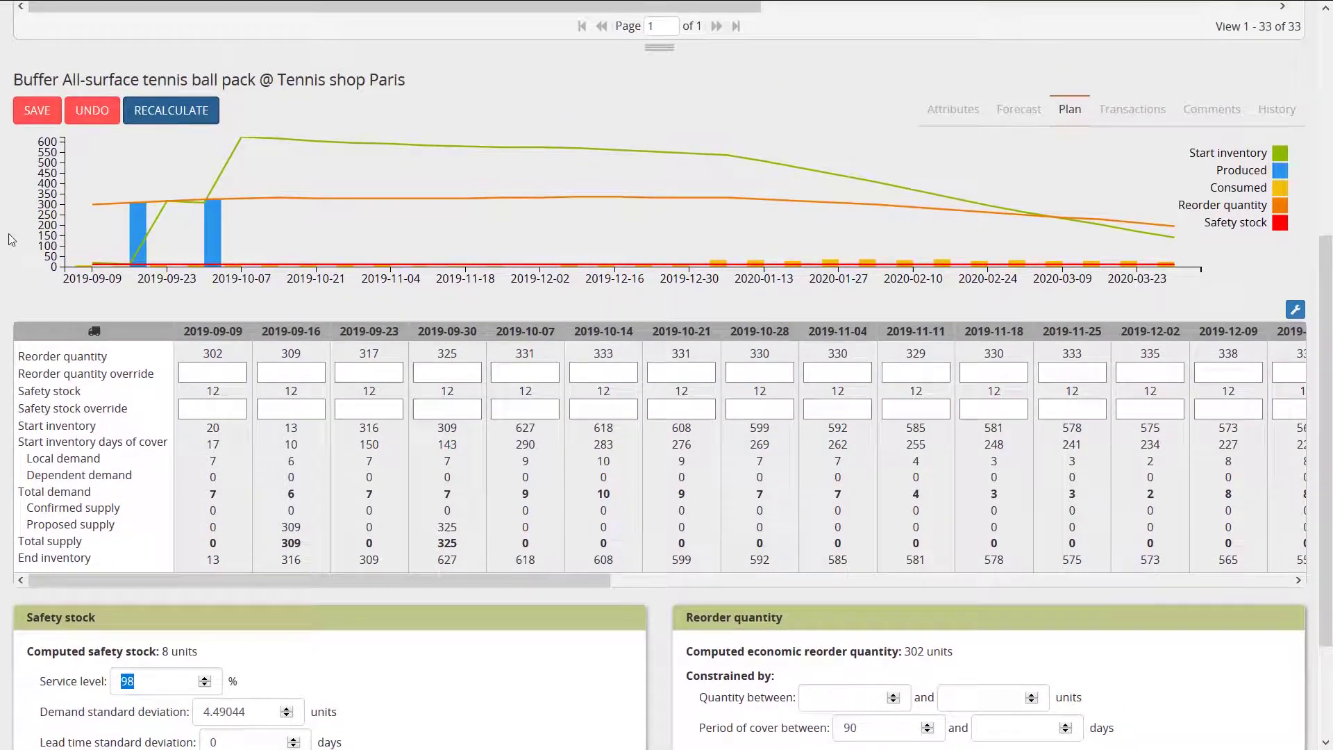
pyautogui.scroll(2, 74, 447)
# - Try a maximum safety stock quantity of 5 units in a recalculated plan, and undo the constraint
pyautogui.scroll(-3, 74, 448)
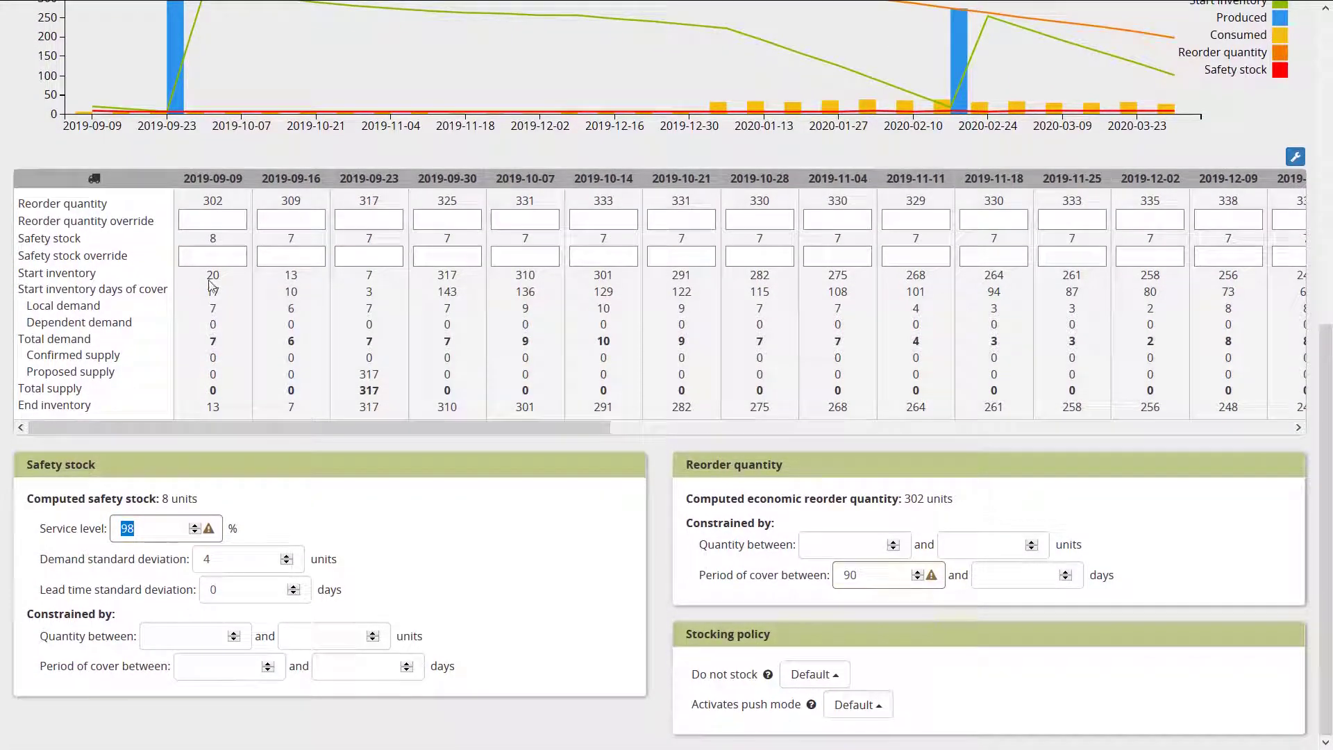
pyautogui.click(312, 631)
pyautogui.write('5')
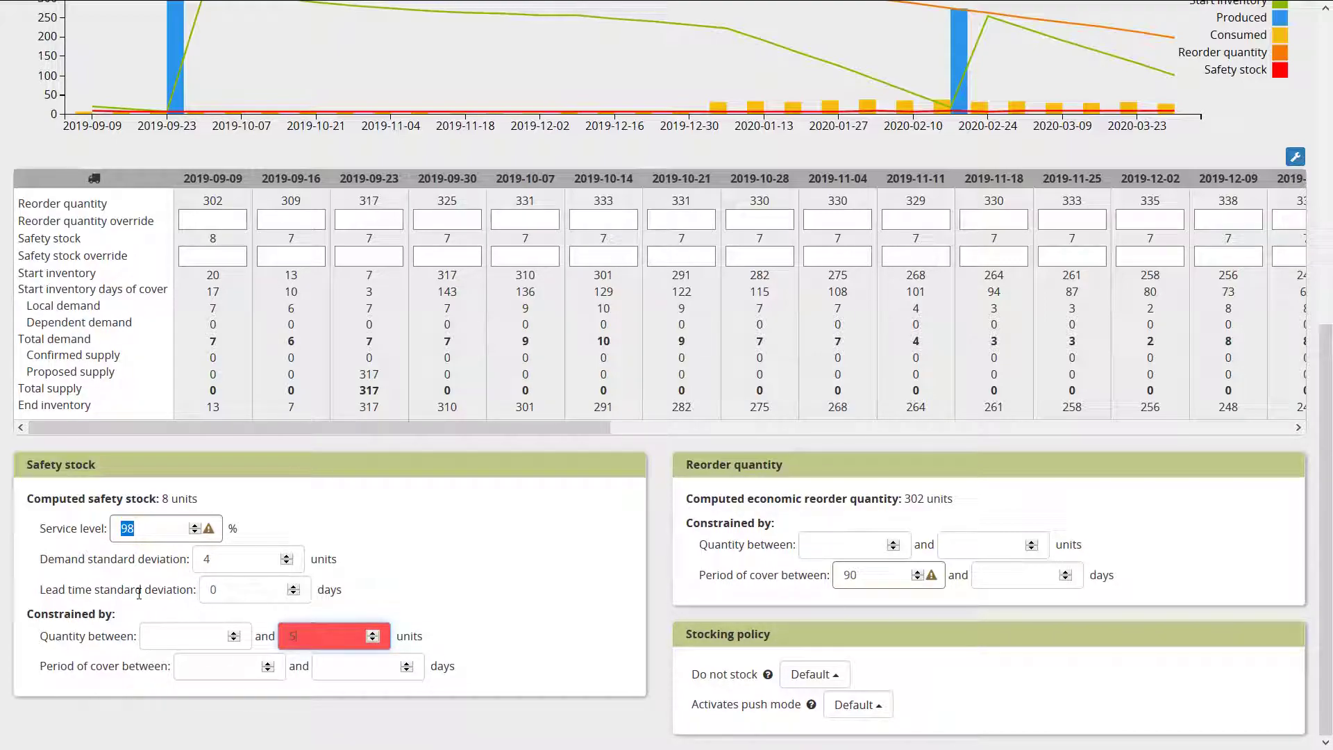
pyautogui.scroll(2, 138, 555)
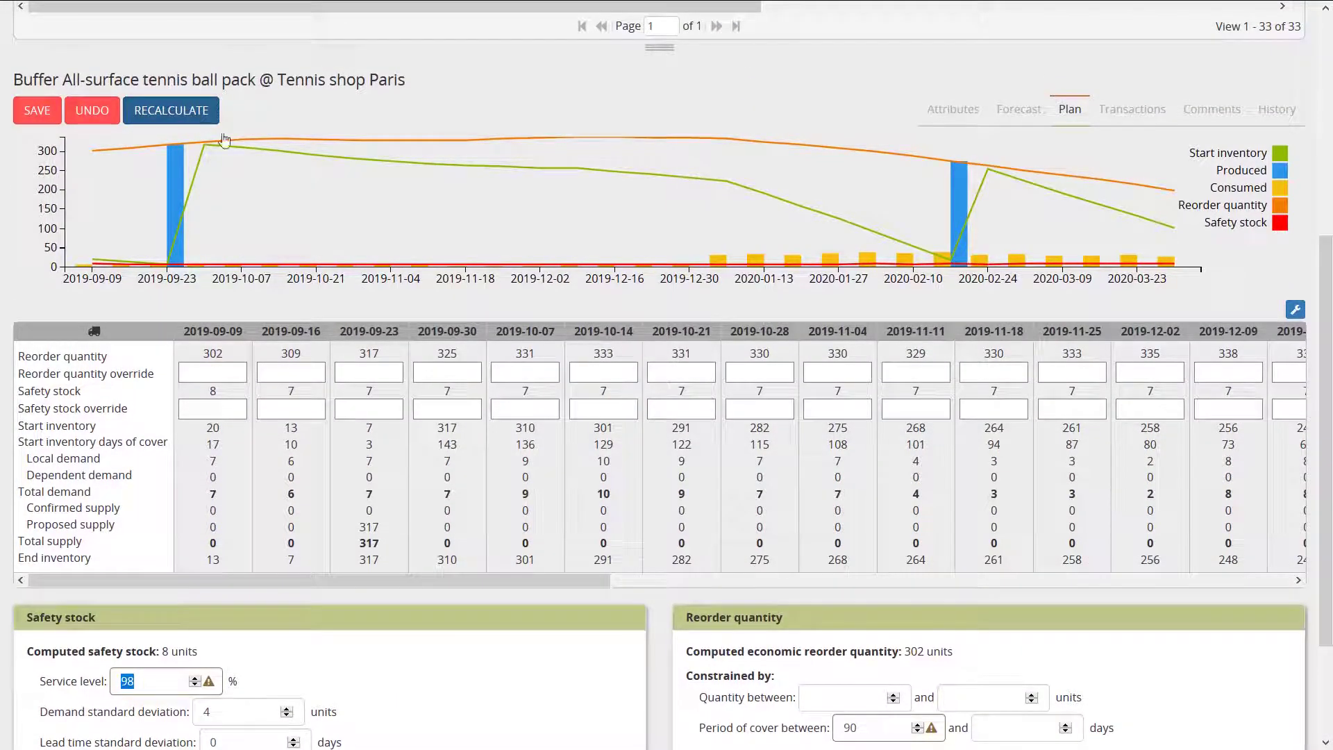
pyautogui.click(209, 117)
pyautogui.scroll(1, 347, 278)
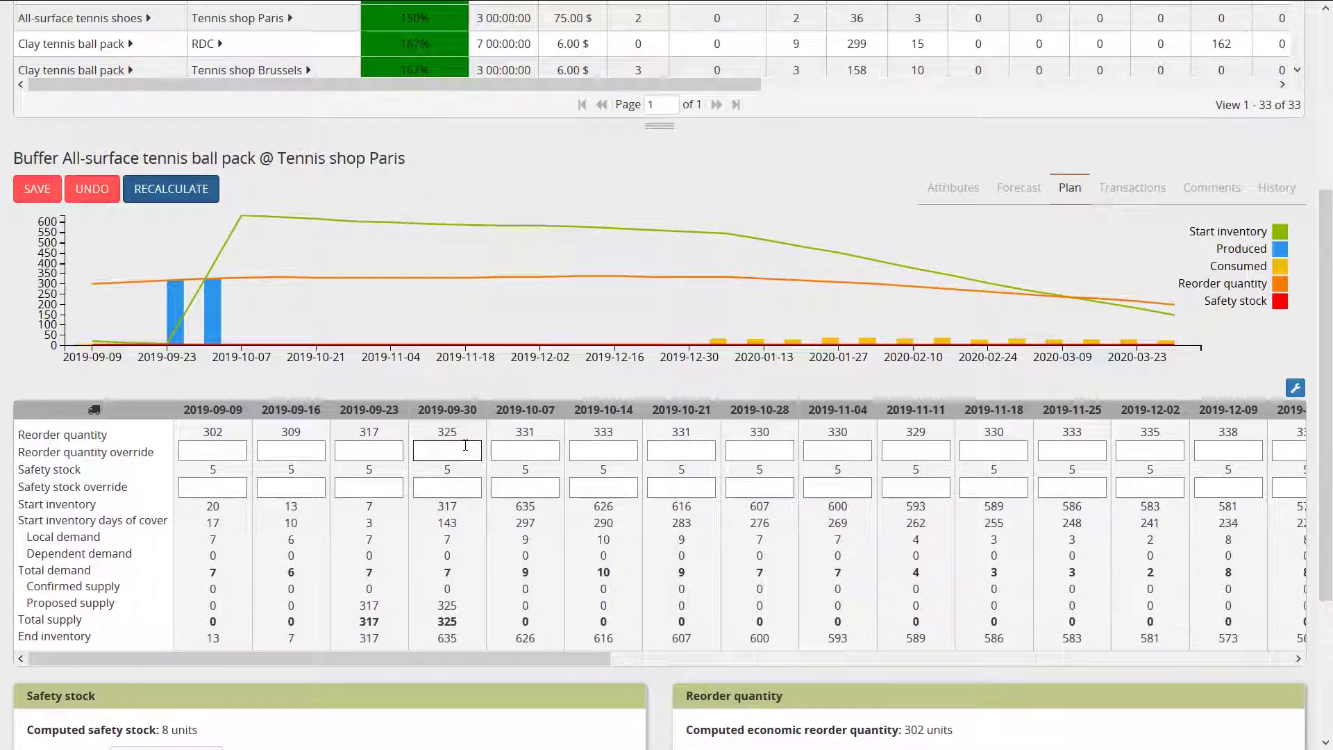
pyautogui.click(92, 189)
# - Set the safety stock's minimum period of cover to 14 days and recalculate the plan
pyautogui.scroll(-2, 54, 541)
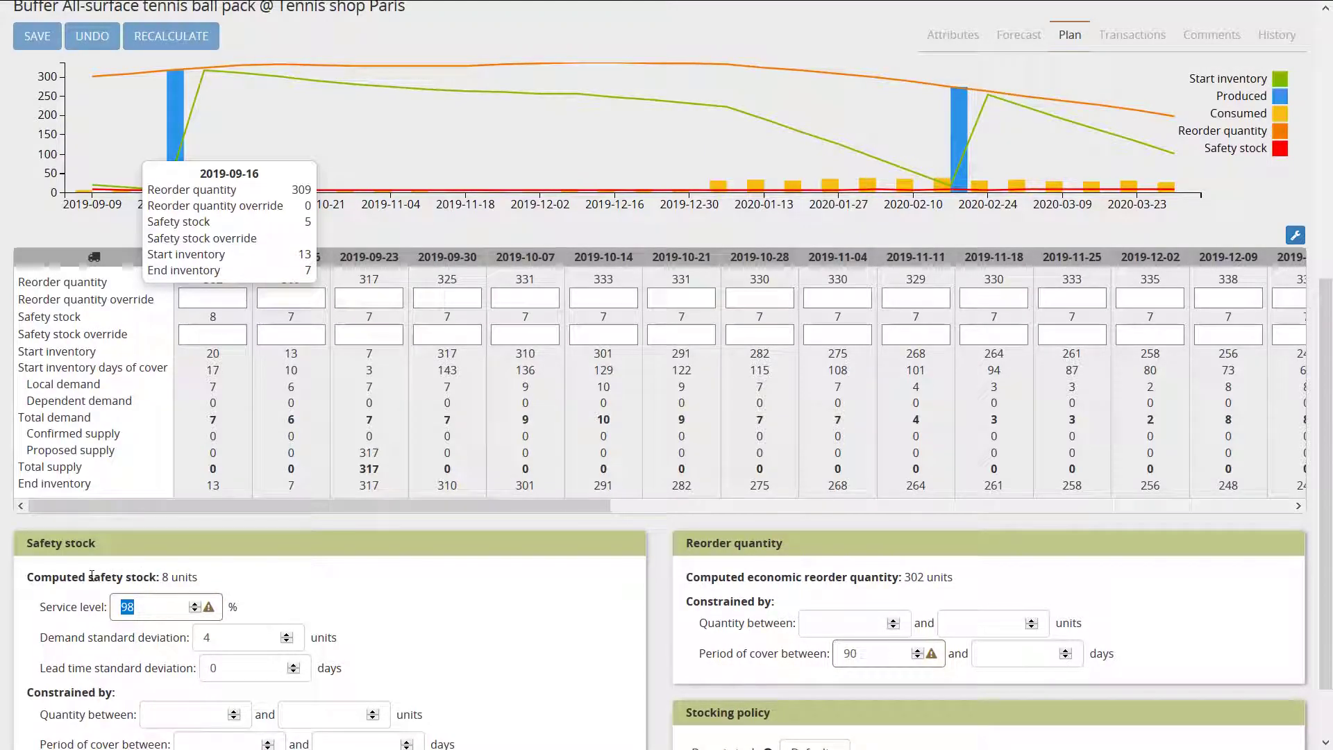
pyautogui.scroll(-1, 98, 631)
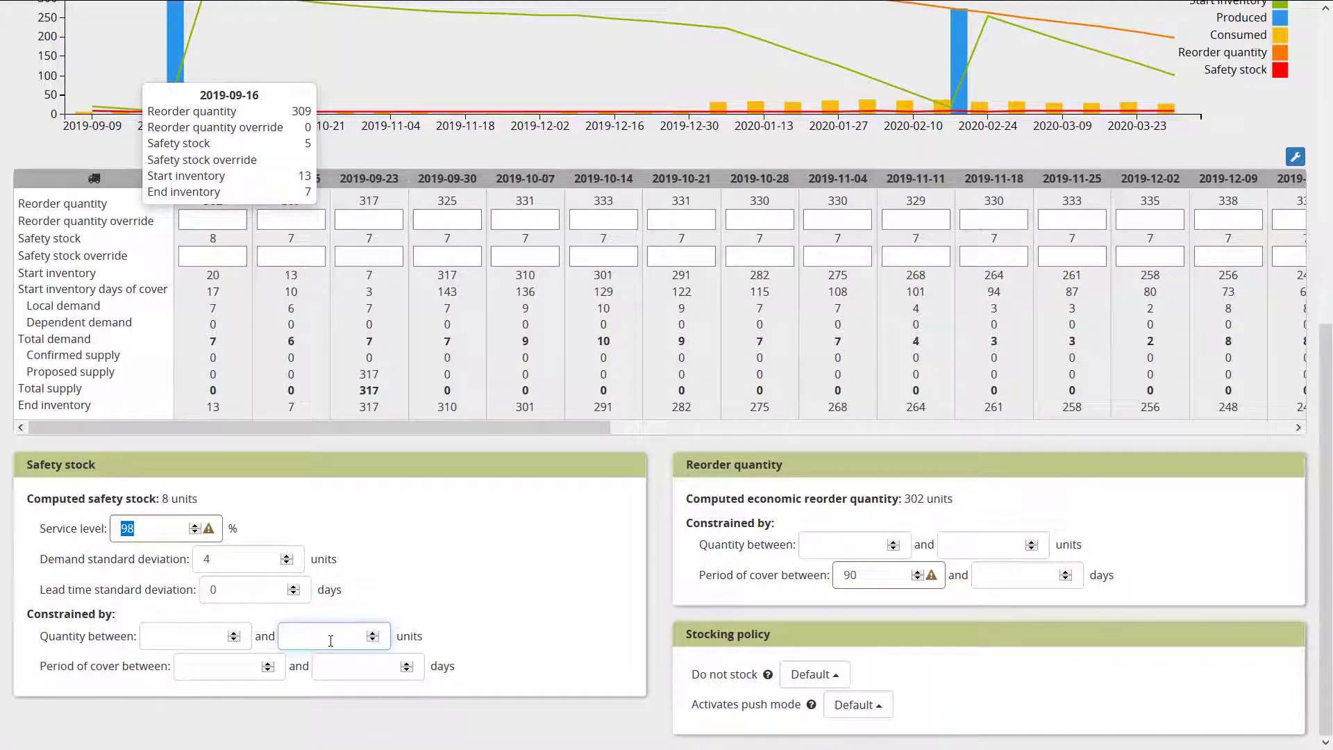
pyautogui.click(209, 670)
pyautogui.click(373, 658)
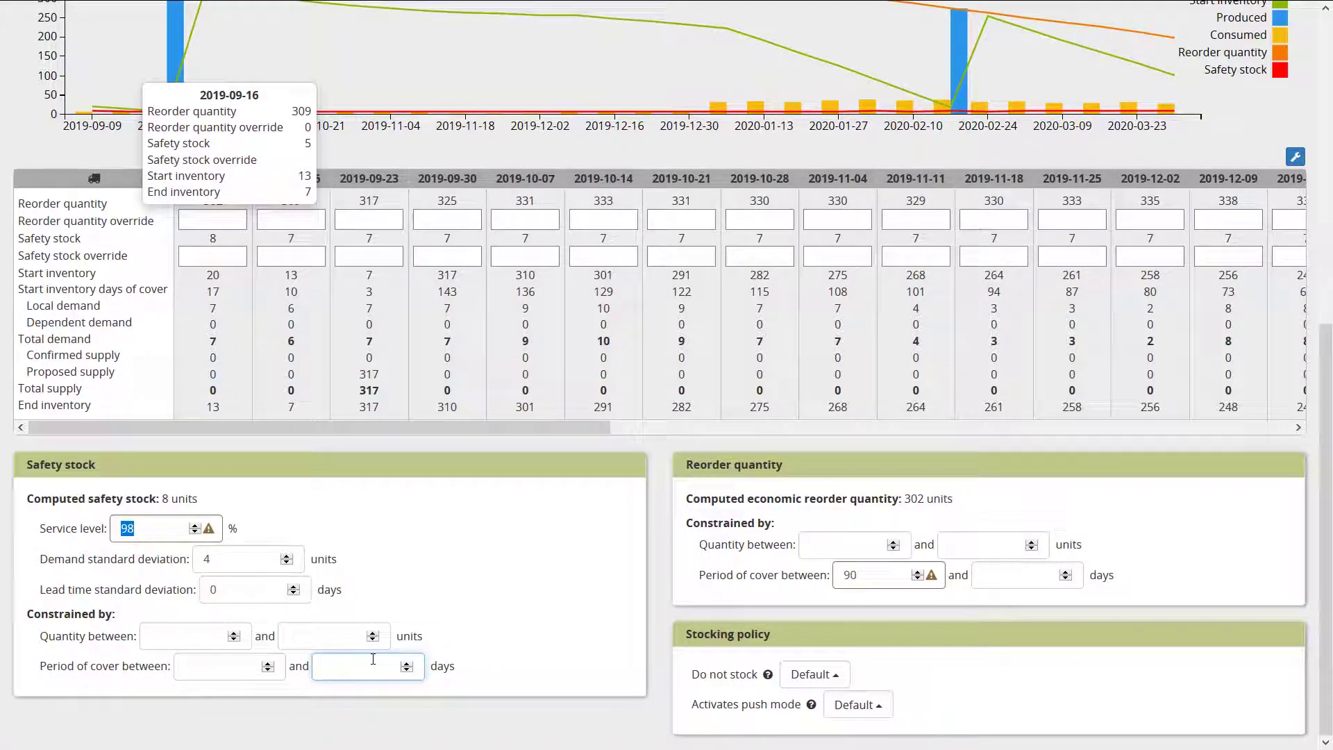
pyautogui.click(218, 678)
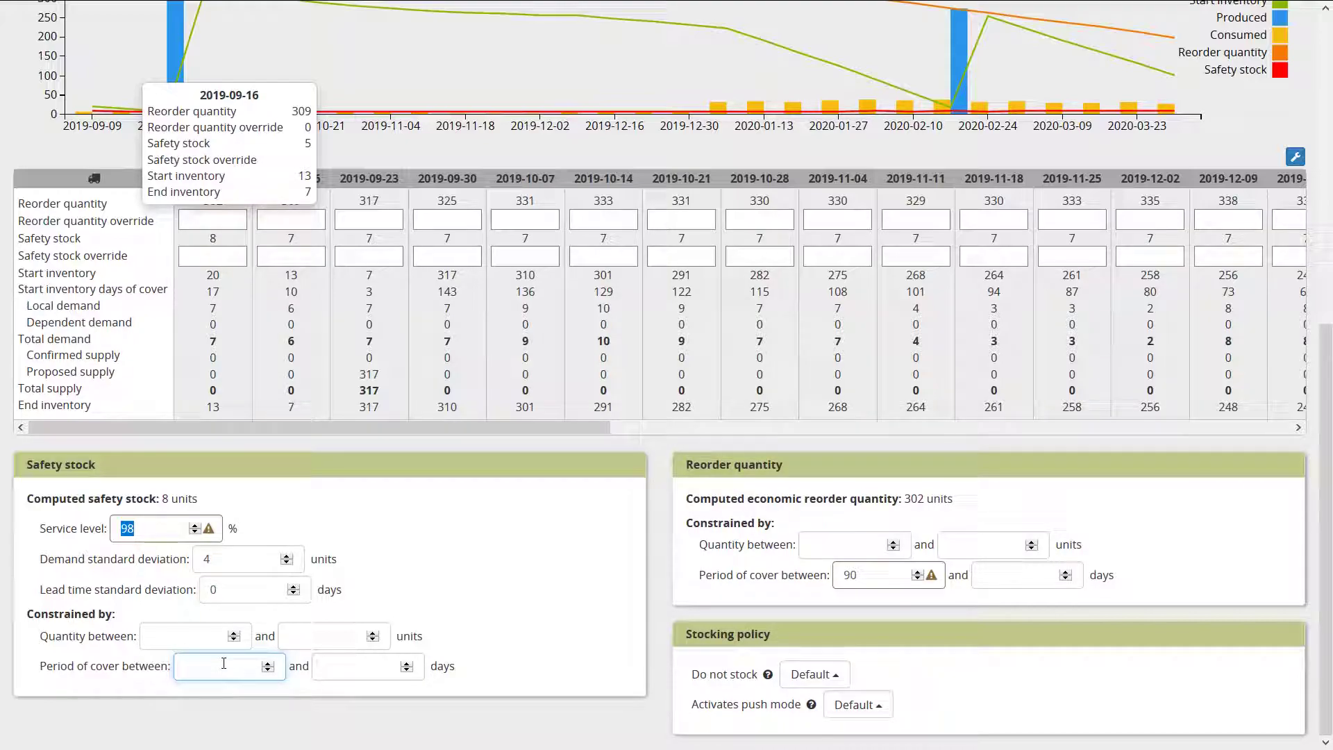
pyautogui.write('14')
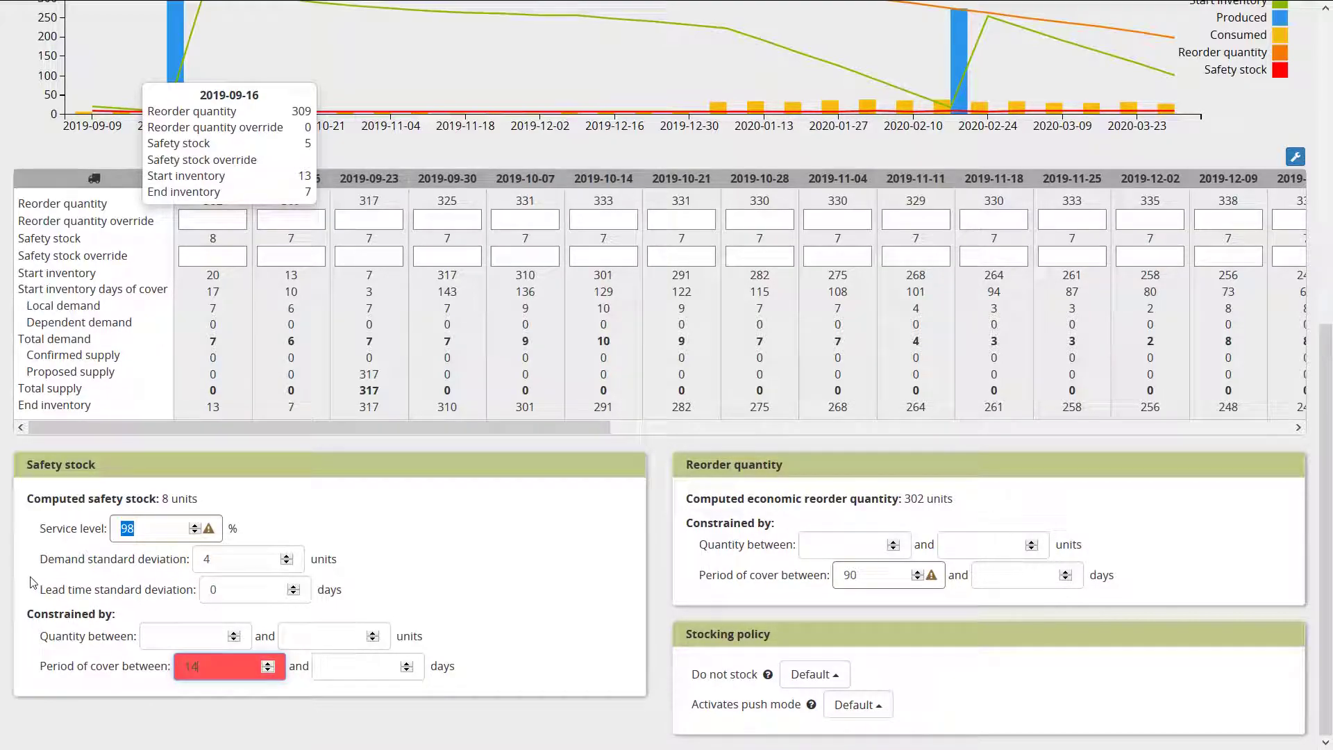
pyautogui.scroll(2, 168, 158)
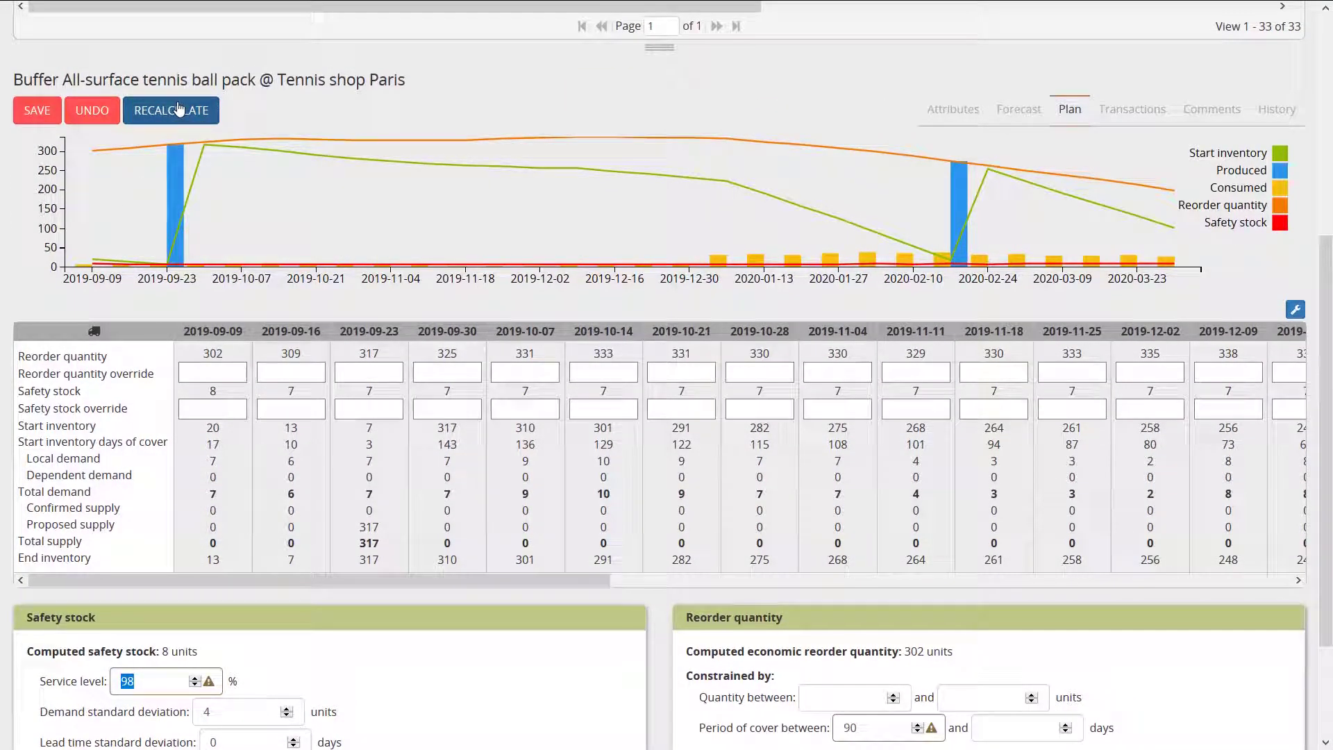
# - Review how the weekly safety stock varies in the recalculated plan, and undo the minimum period of cover
pyautogui.scroll(1, 180, 111)
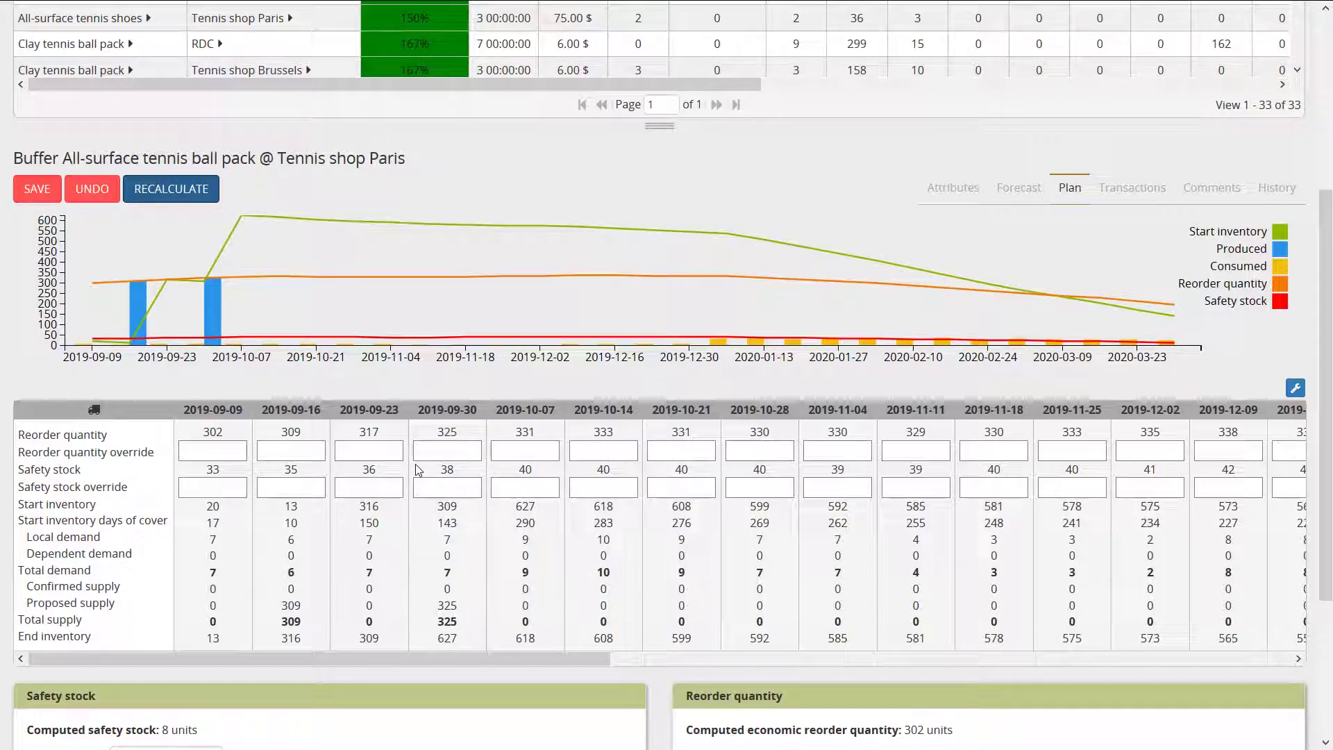
pyautogui.moveTo(139, 303)
pyautogui.click(92, 189)
pyautogui.scroll(-2, 500, 565)
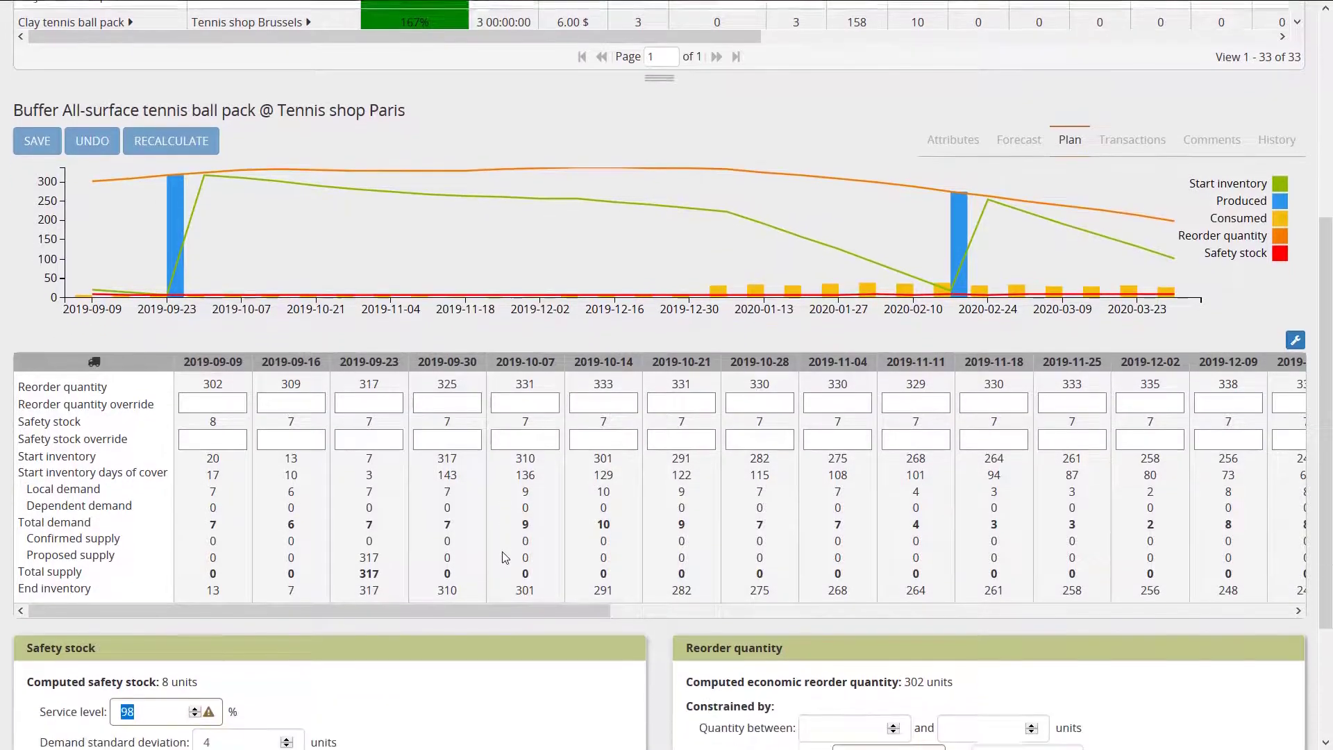
# - Examine the computed economic reorder quantity in the Reorder quantity settings and its first weekly value in the plan table
pyautogui.scroll(-1, 500, 566)
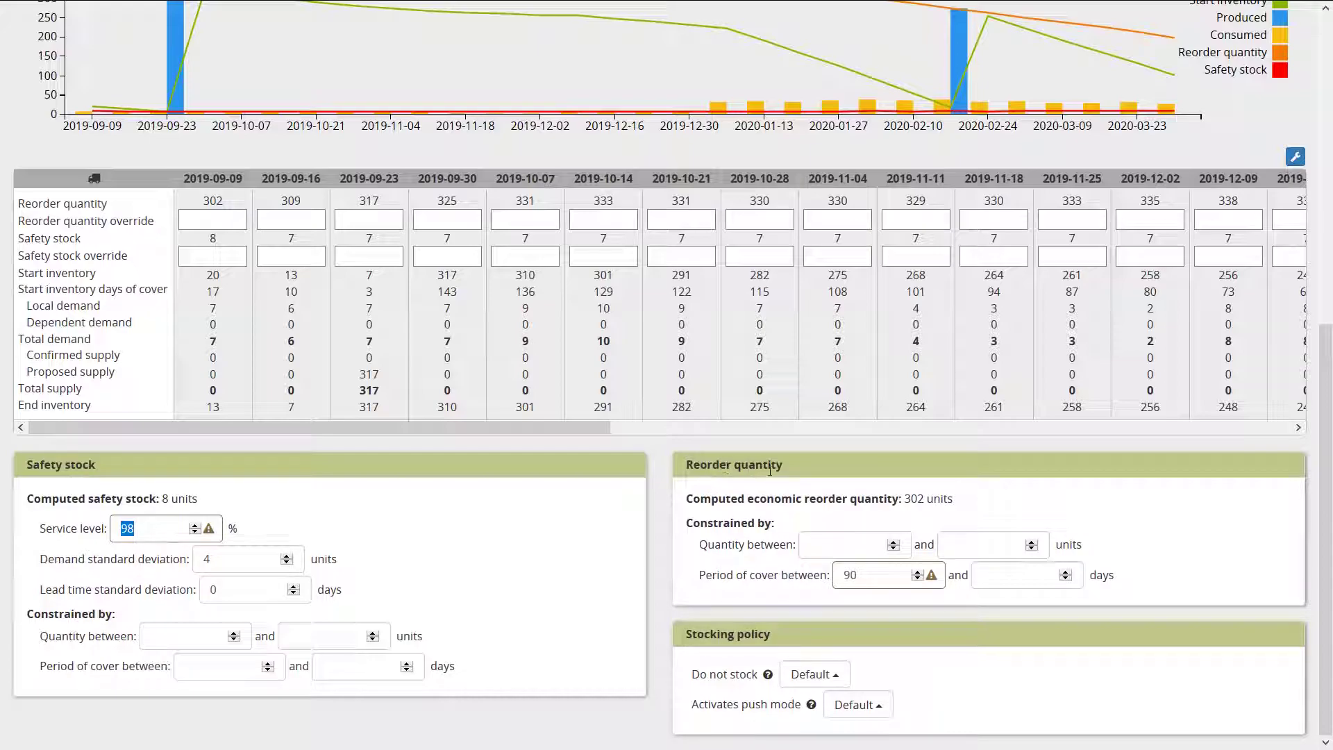
pyautogui.moveTo(782, 465); pyautogui.dragTo(685, 465)
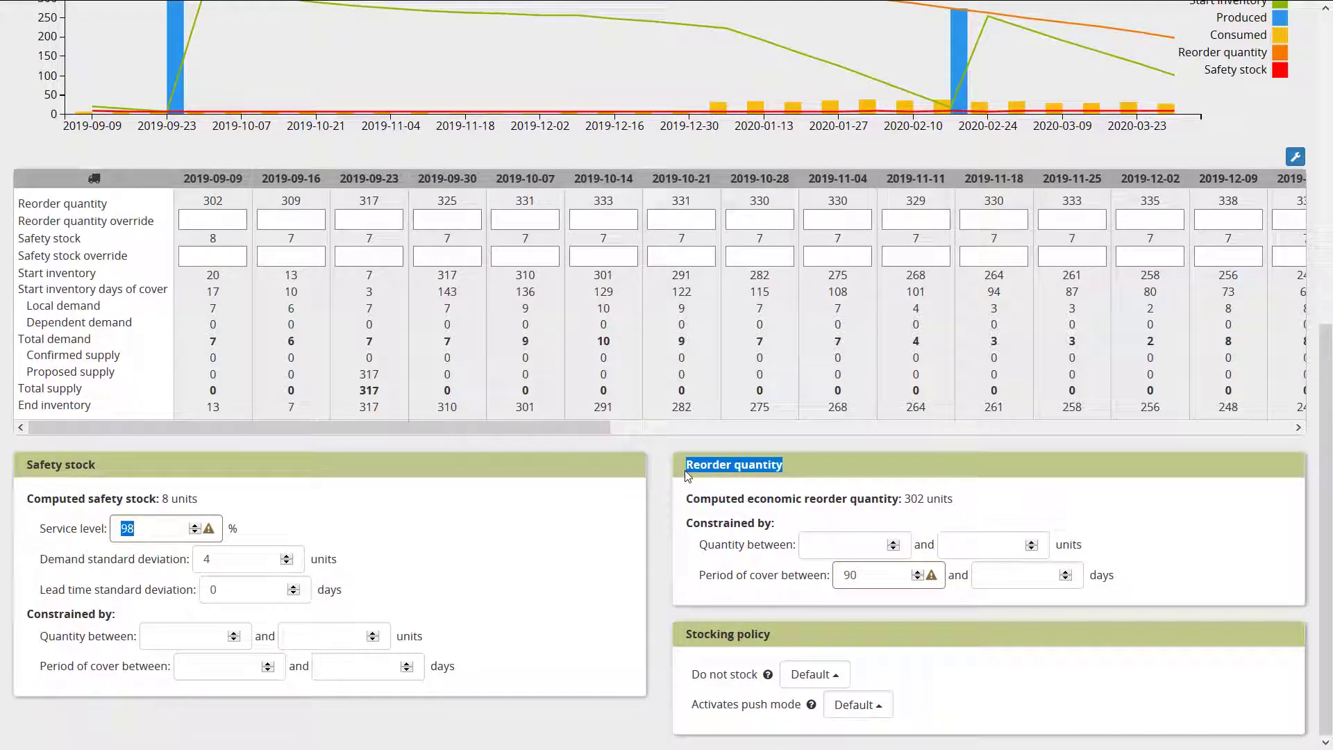
pyautogui.tripleClick(789, 497)
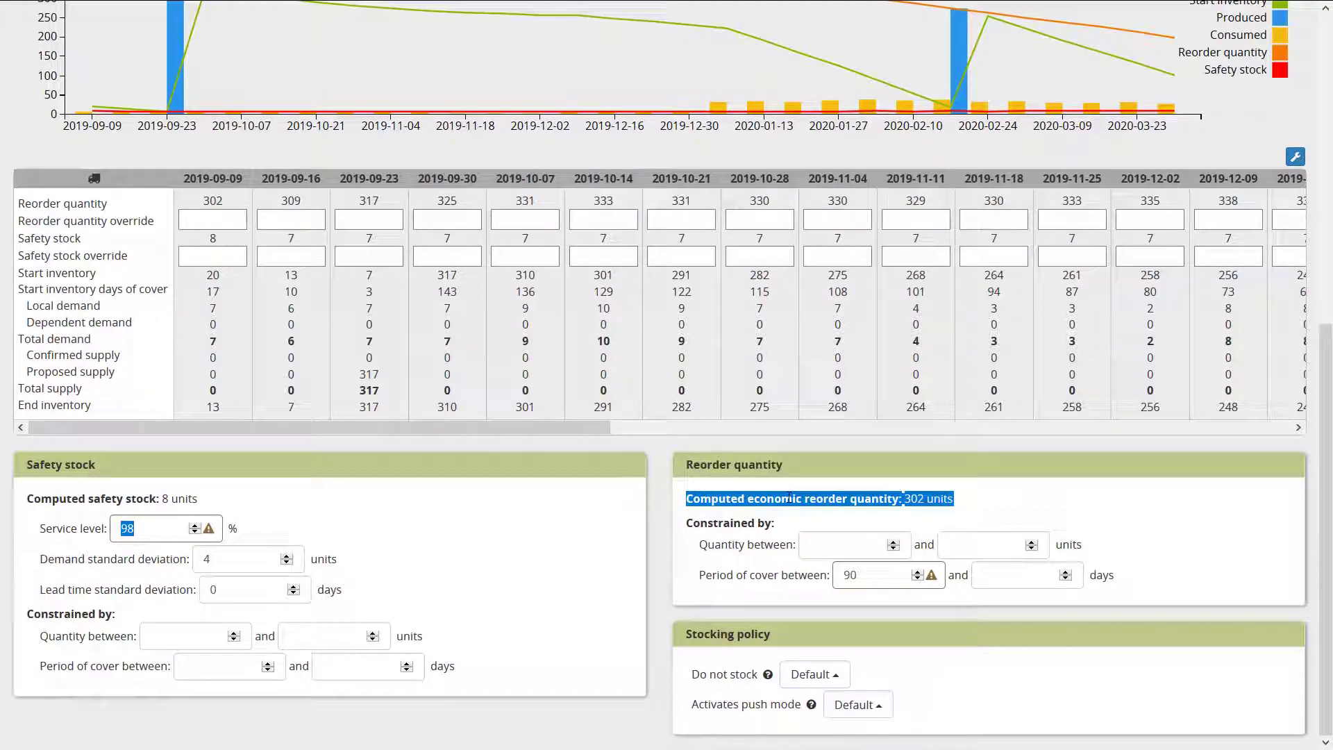
pyautogui.click(789, 497)
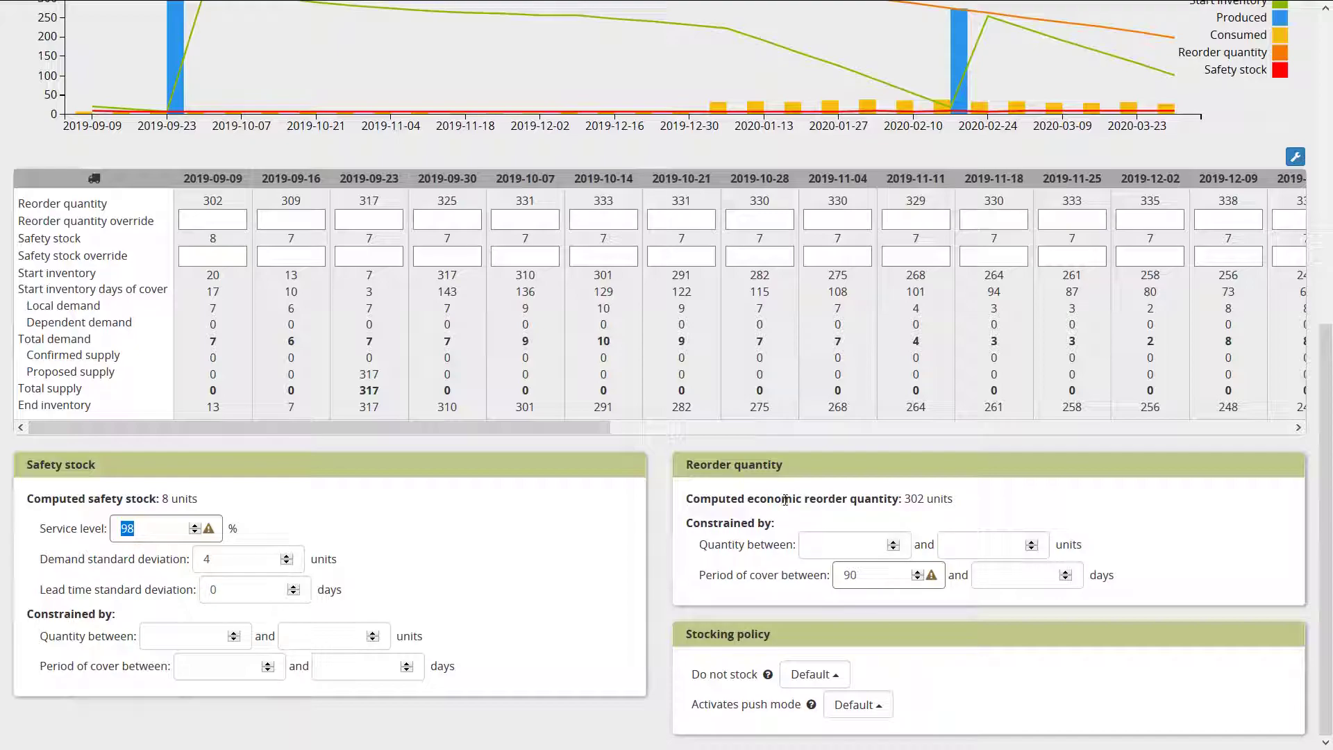
pyautogui.moveTo(907, 500); pyautogui.dragTo(938, 499)
pyautogui.click(939, 498)
pyautogui.doubleClick(213, 201)
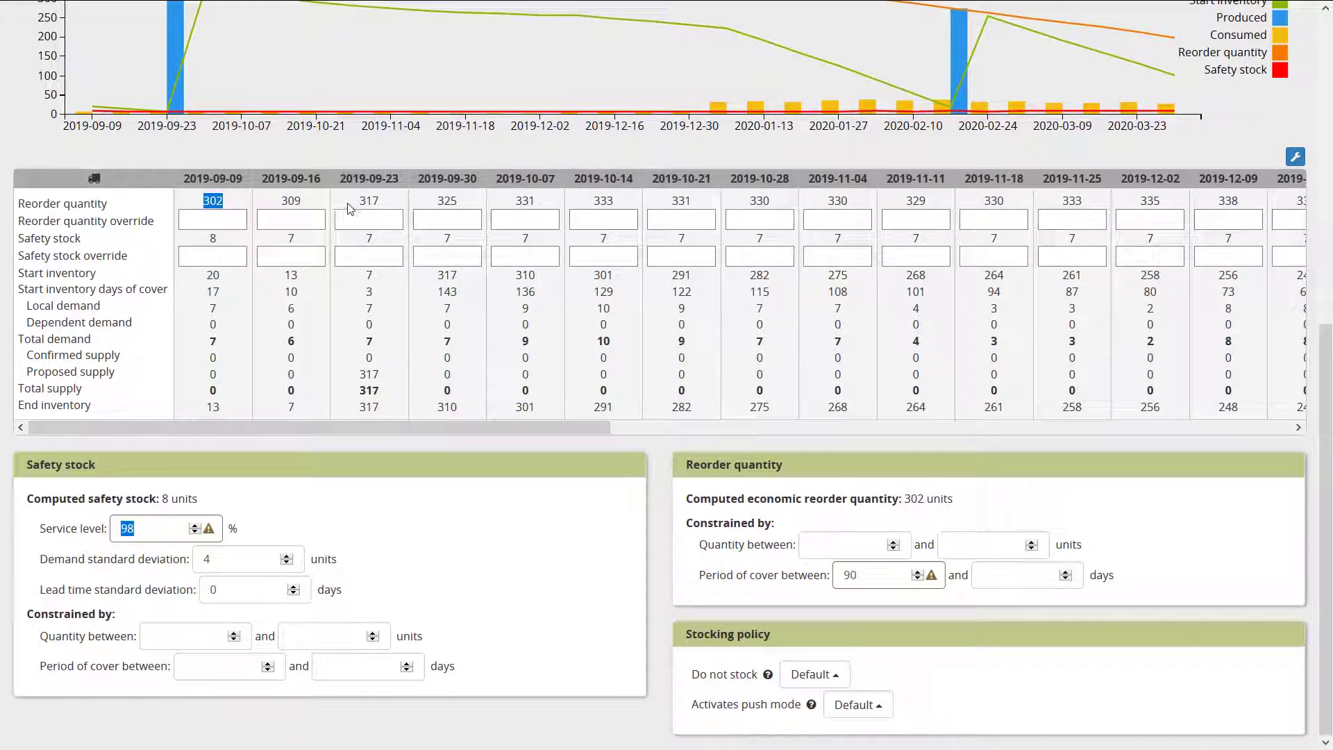
# - Constrain the reorder quantity to a maximum of 20 units and recalculate the plan
pyautogui.click(853, 546)
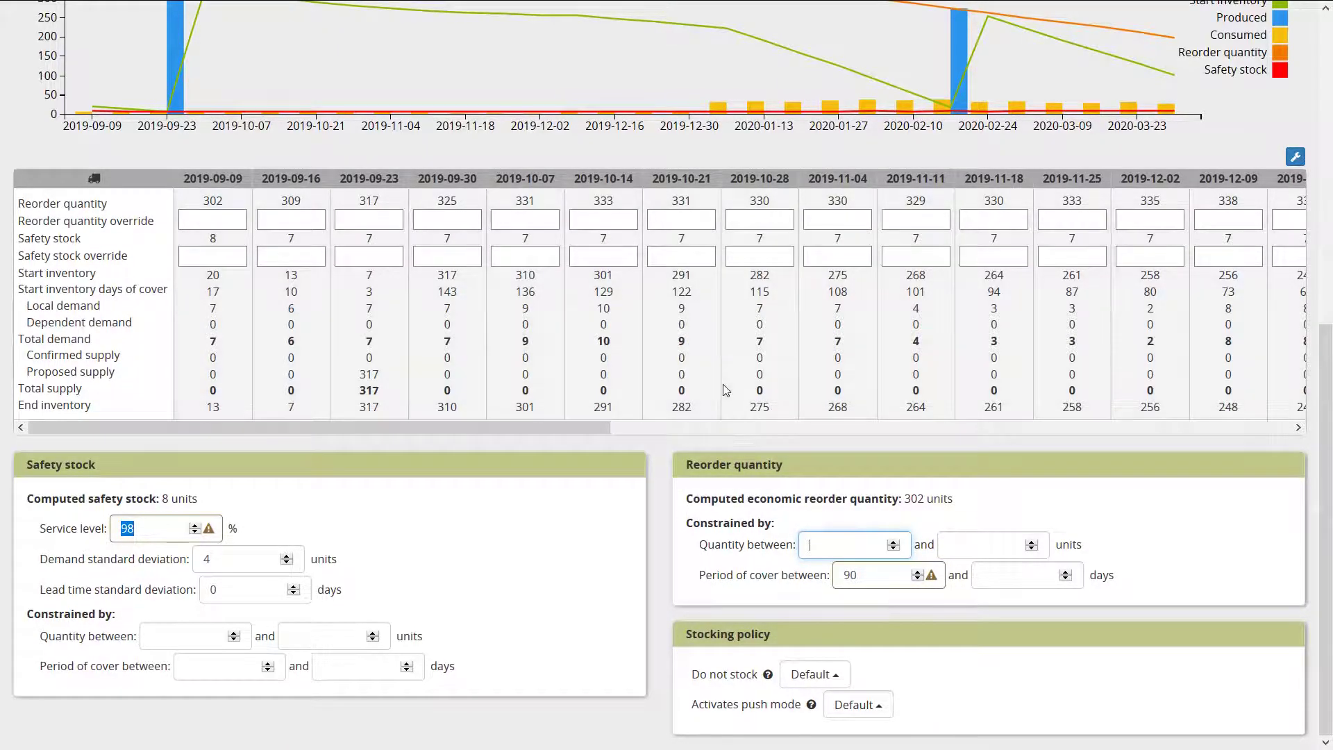
pyautogui.scroll(2, 913, 496)
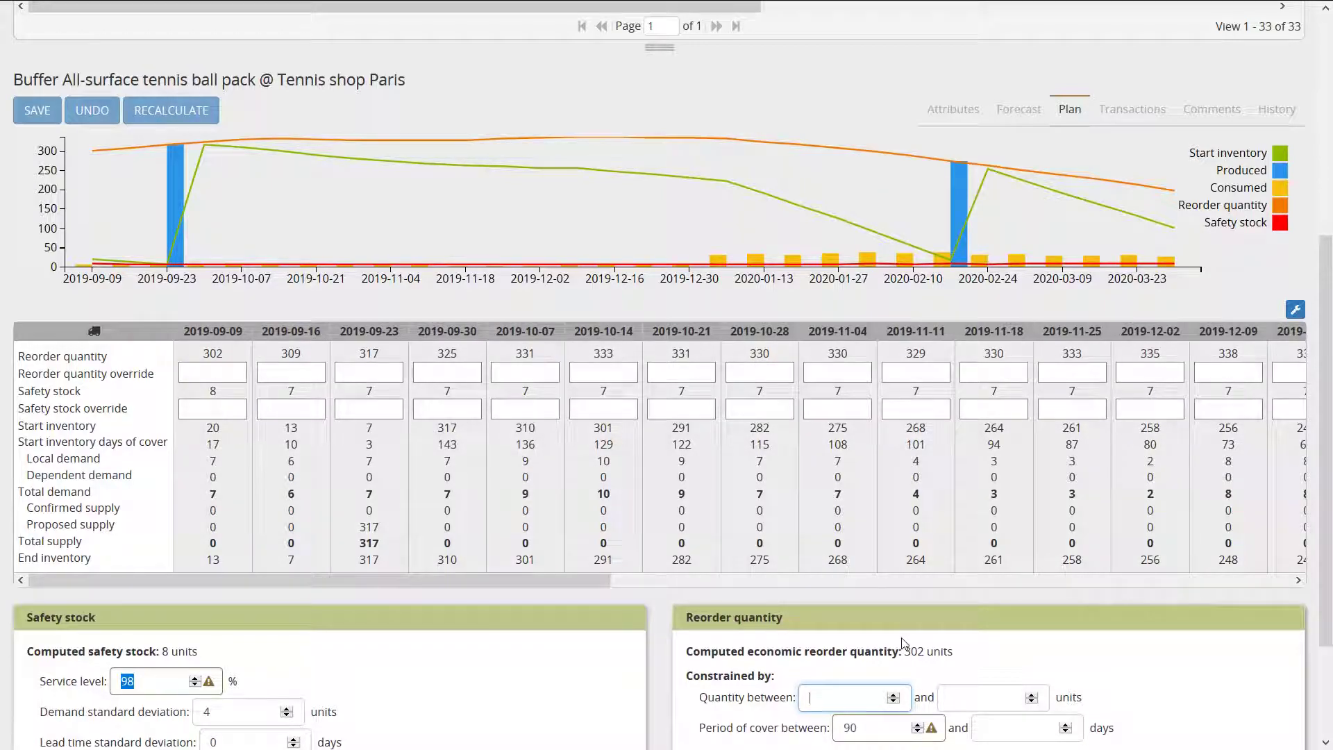
pyautogui.scroll(-2, 997, 647)
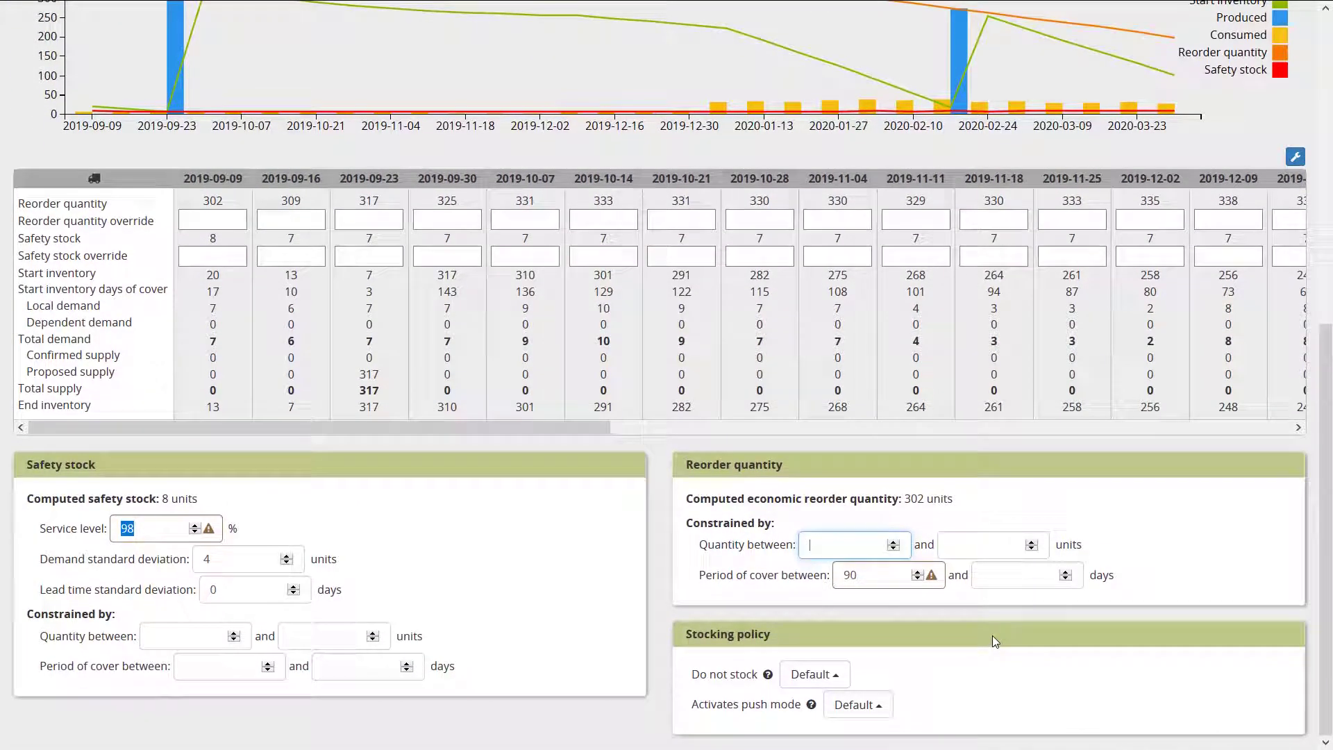
pyautogui.click(962, 545)
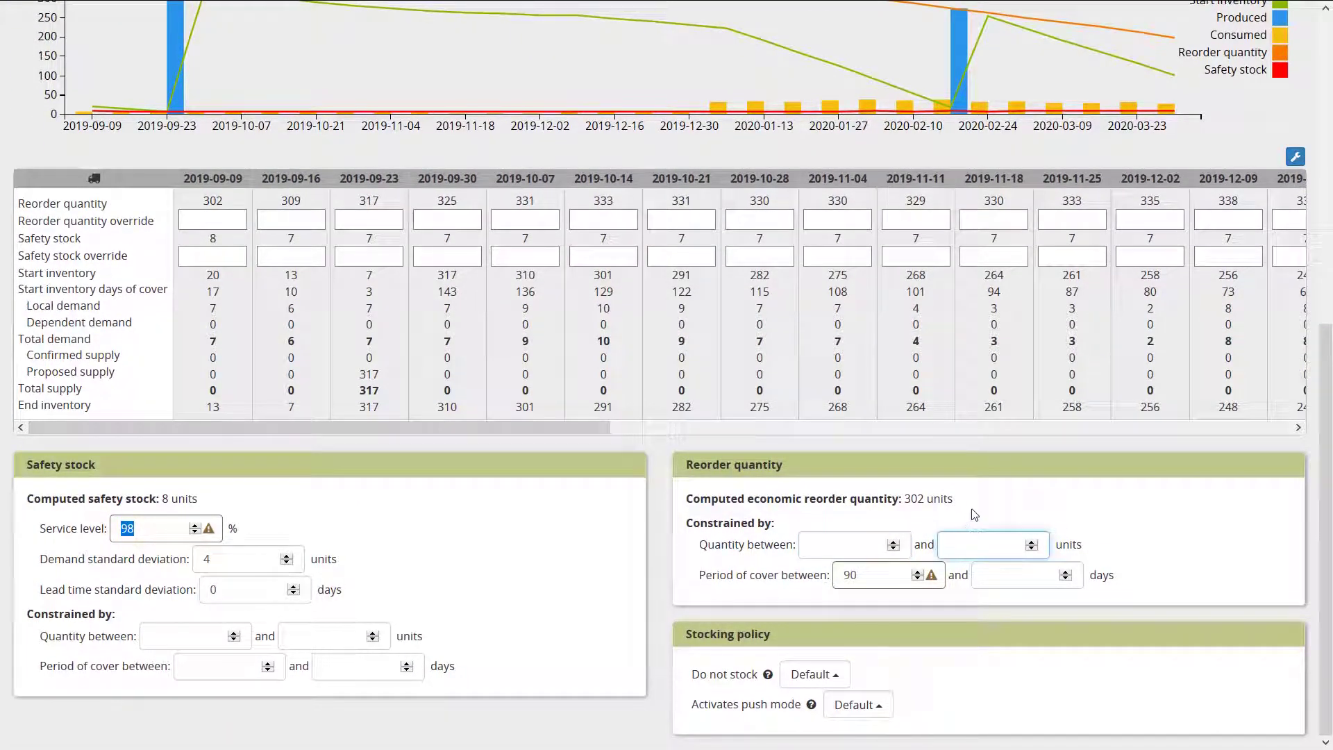
pyautogui.write('20')
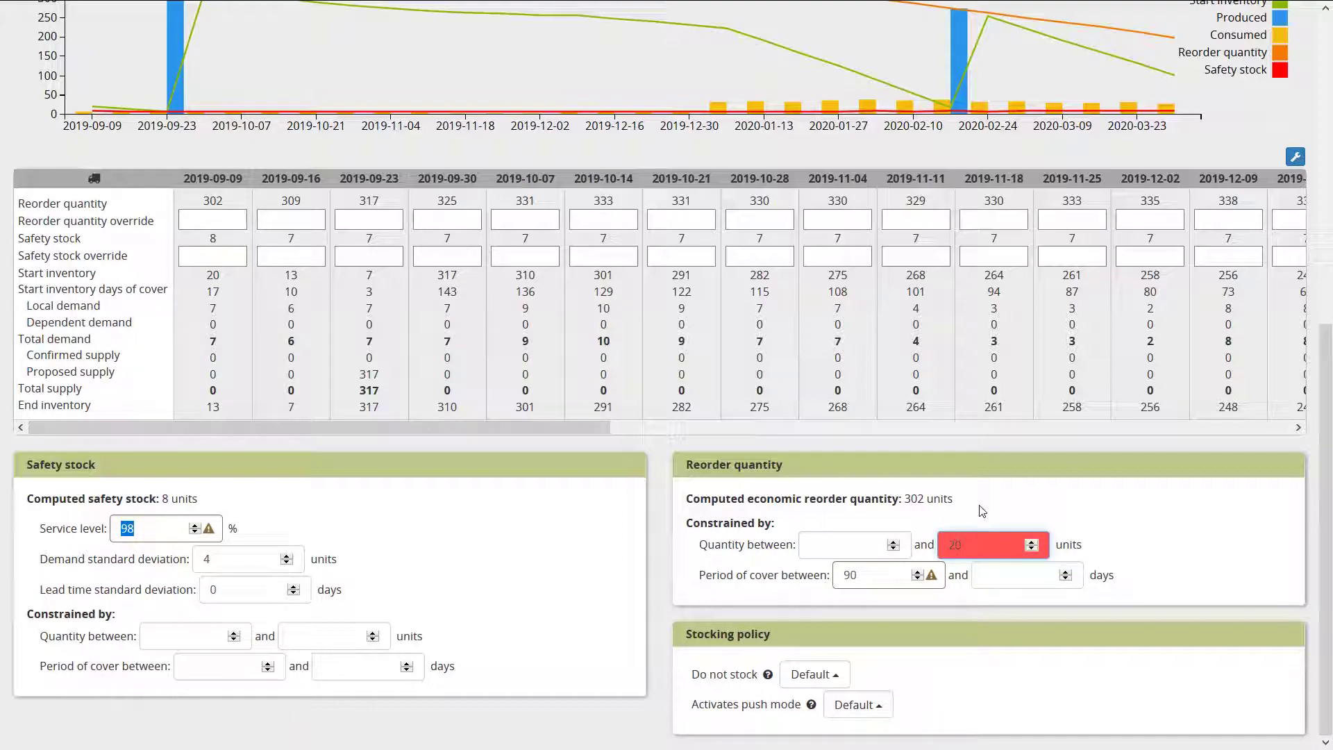
pyautogui.scroll(2, 380, 485)
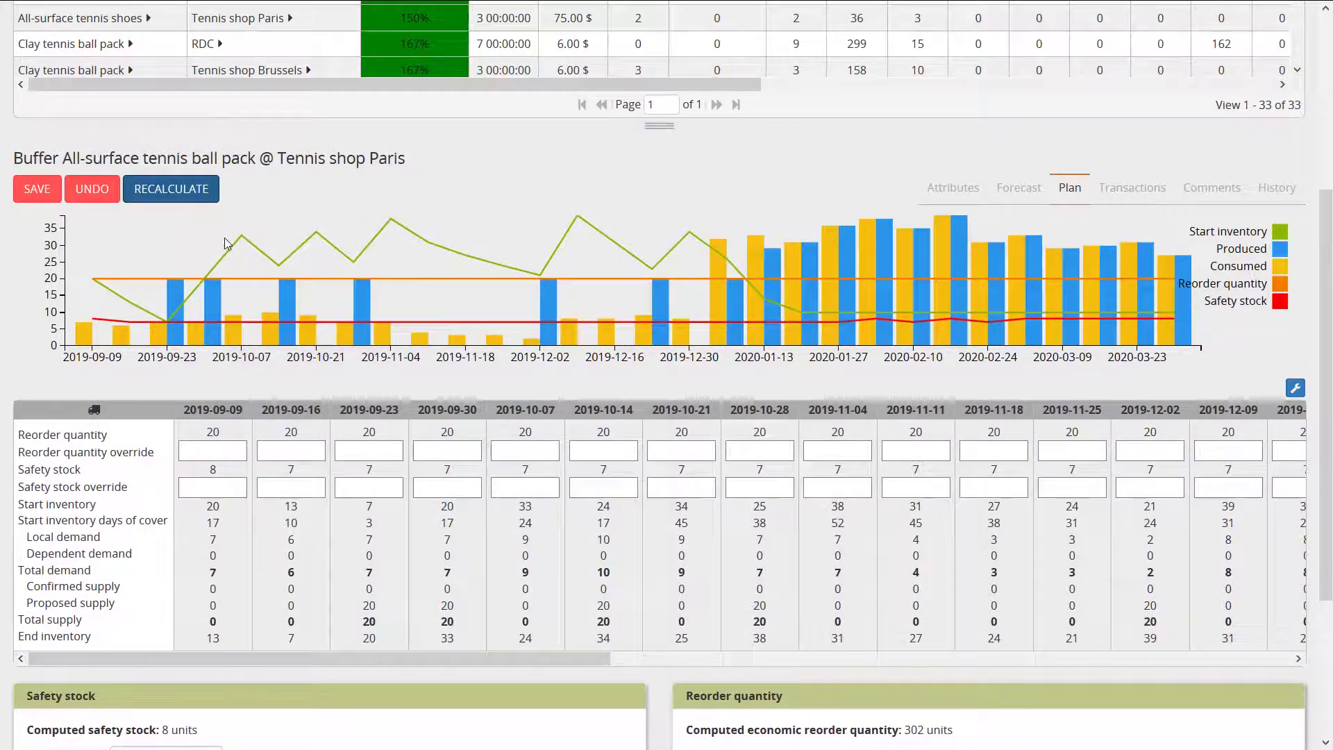
# - Review the replenishments in the recalculated plan, and undo the maximum reorder quantity constraint
pyautogui.moveTo(317, 241)
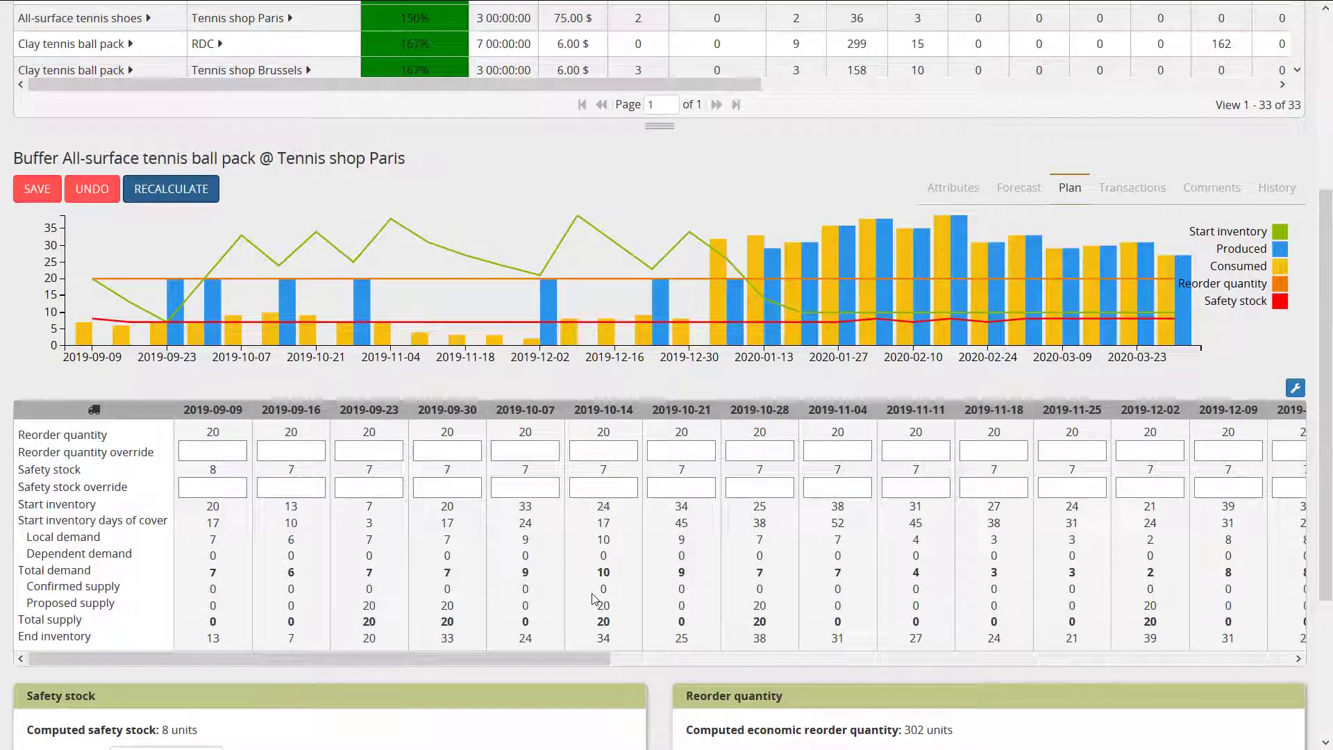
pyautogui.scroll(-2, 614, 615)
pyautogui.scroll(-1, 621, 627)
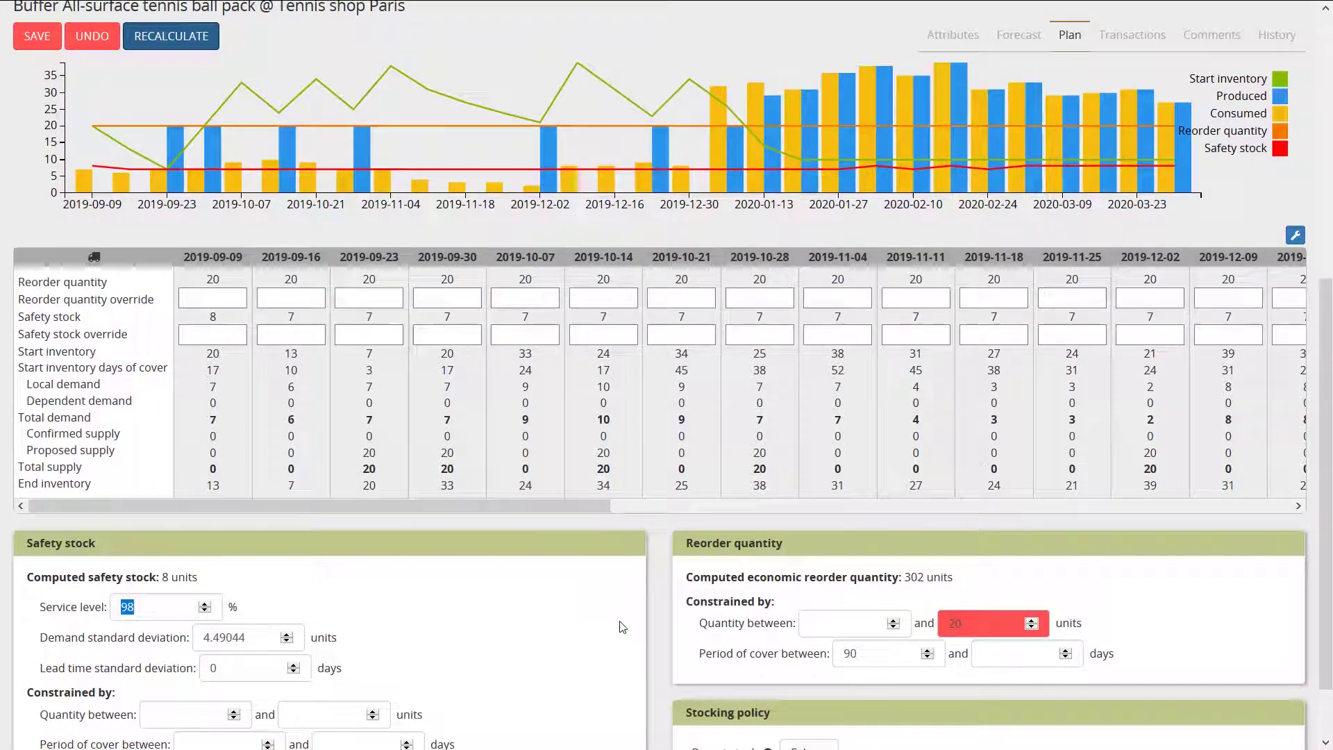
pyautogui.click(54, 39)
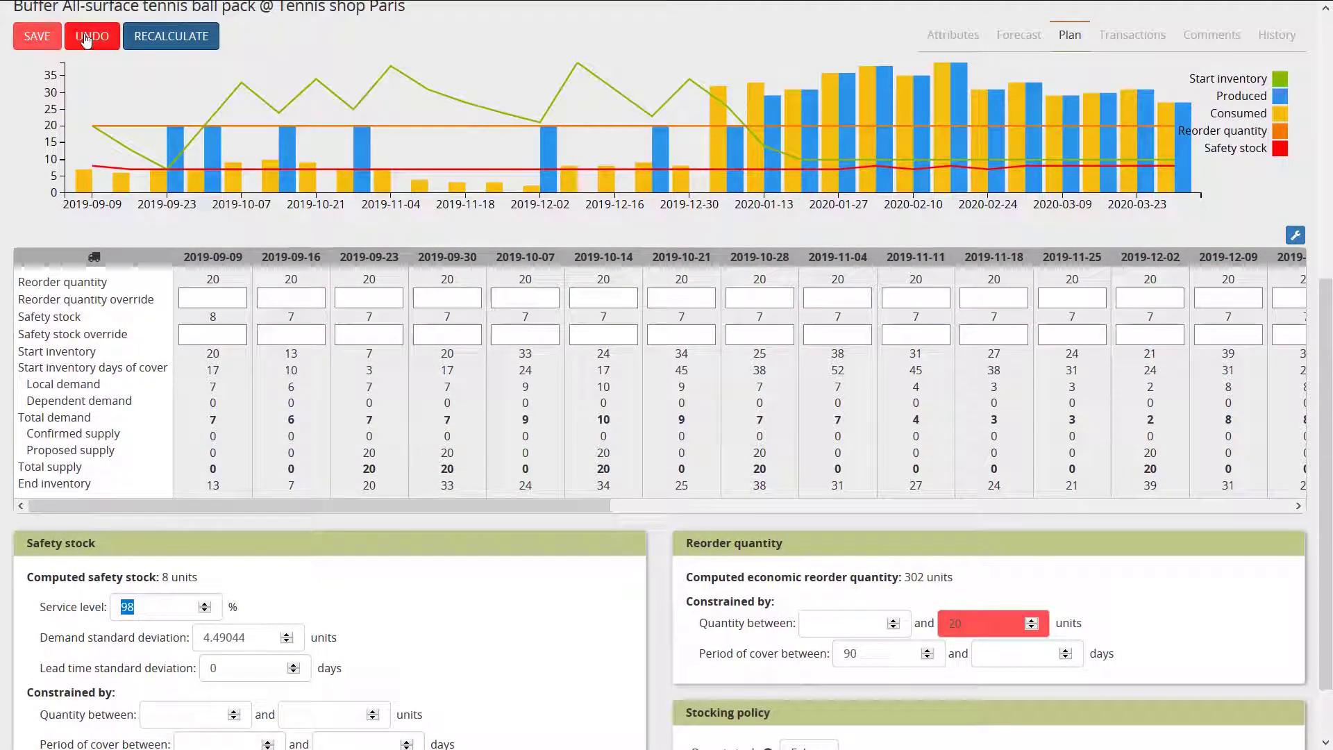
# - Examine the available options of the Do not stock setting in the stocking policy, without choosing one
pyautogui.scroll(-3, 730, 672)
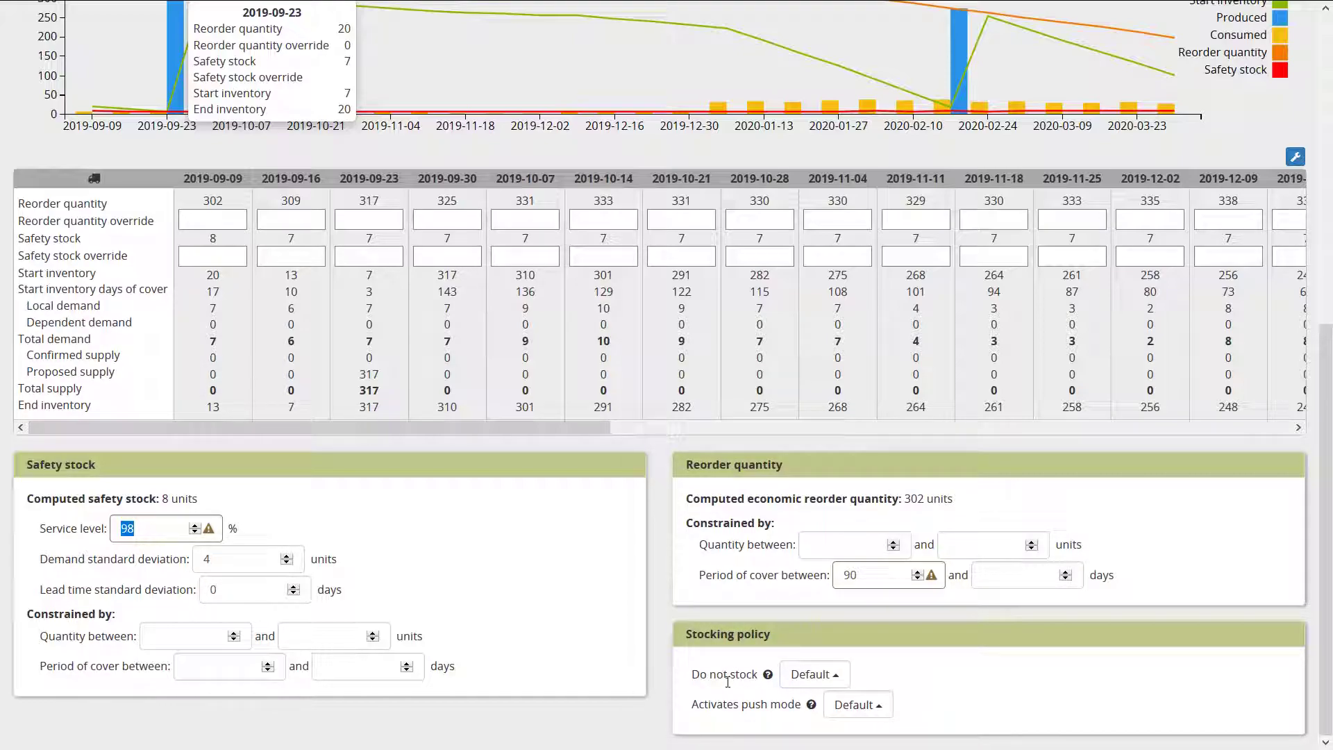
pyautogui.click(822, 675)
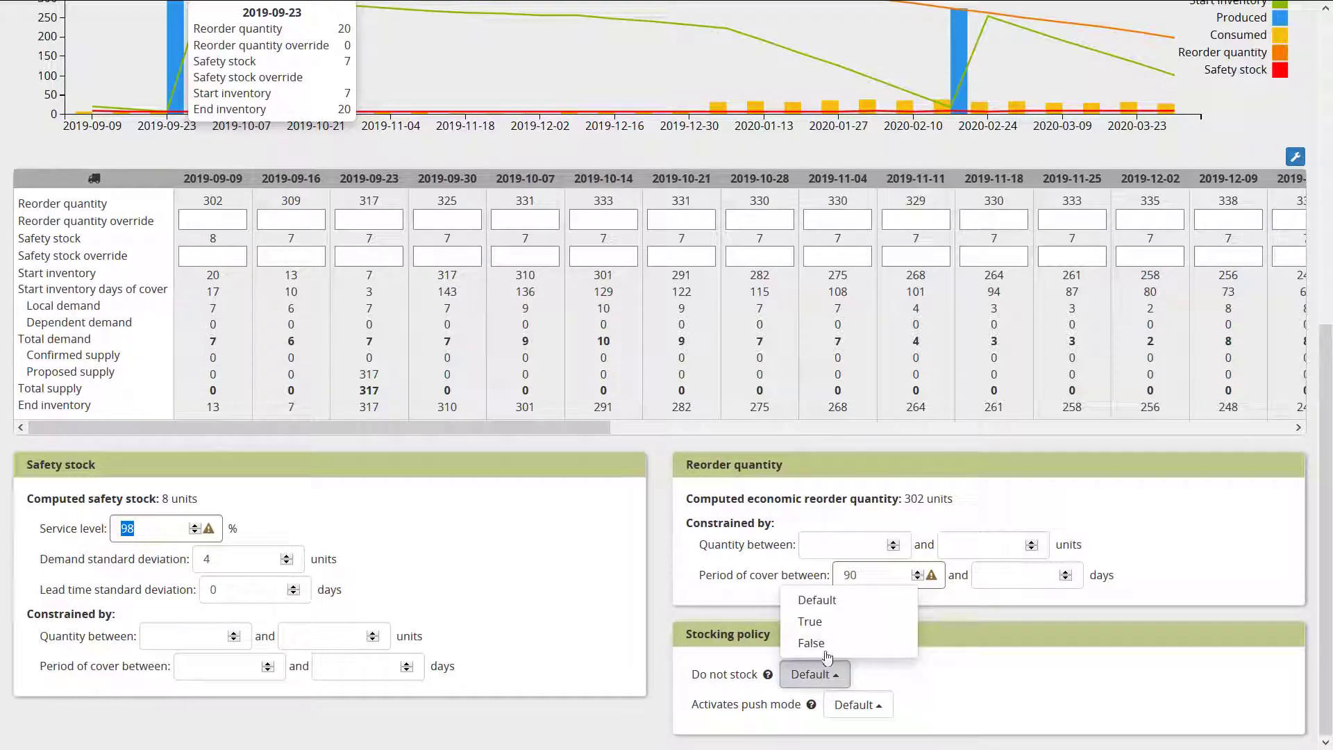
pyautogui.click(715, 689)
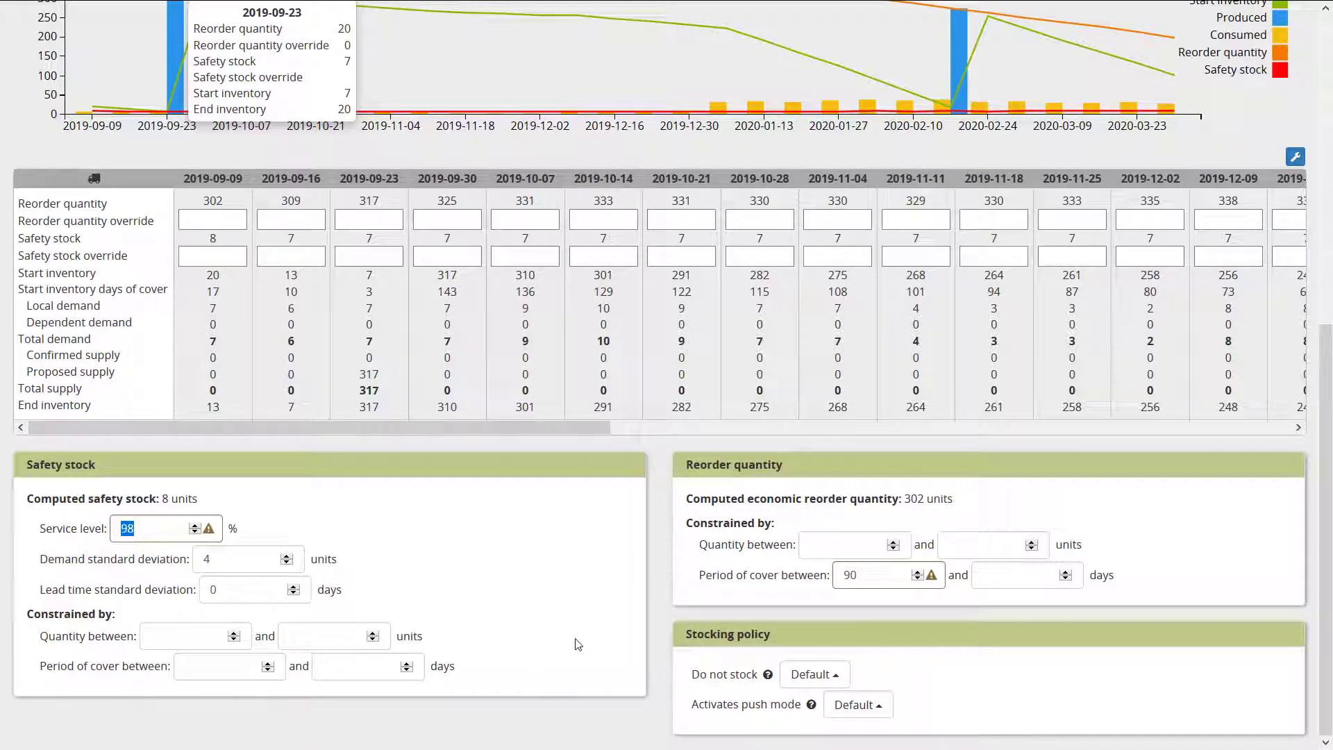
# - Open the buffer's forecast and review its baseline and total forecast rows and the demand history chart
pyautogui.scroll(2, 575, 644)
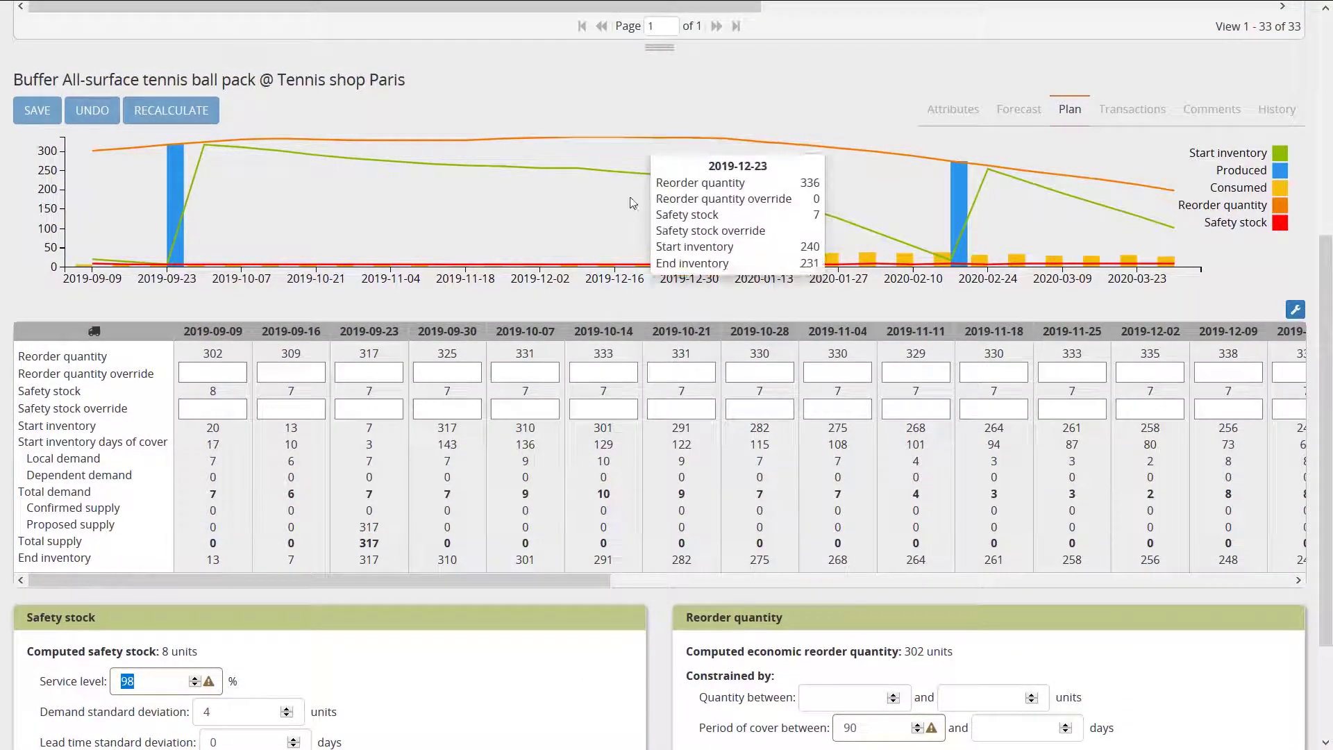
pyautogui.scroll(2, 430, 292)
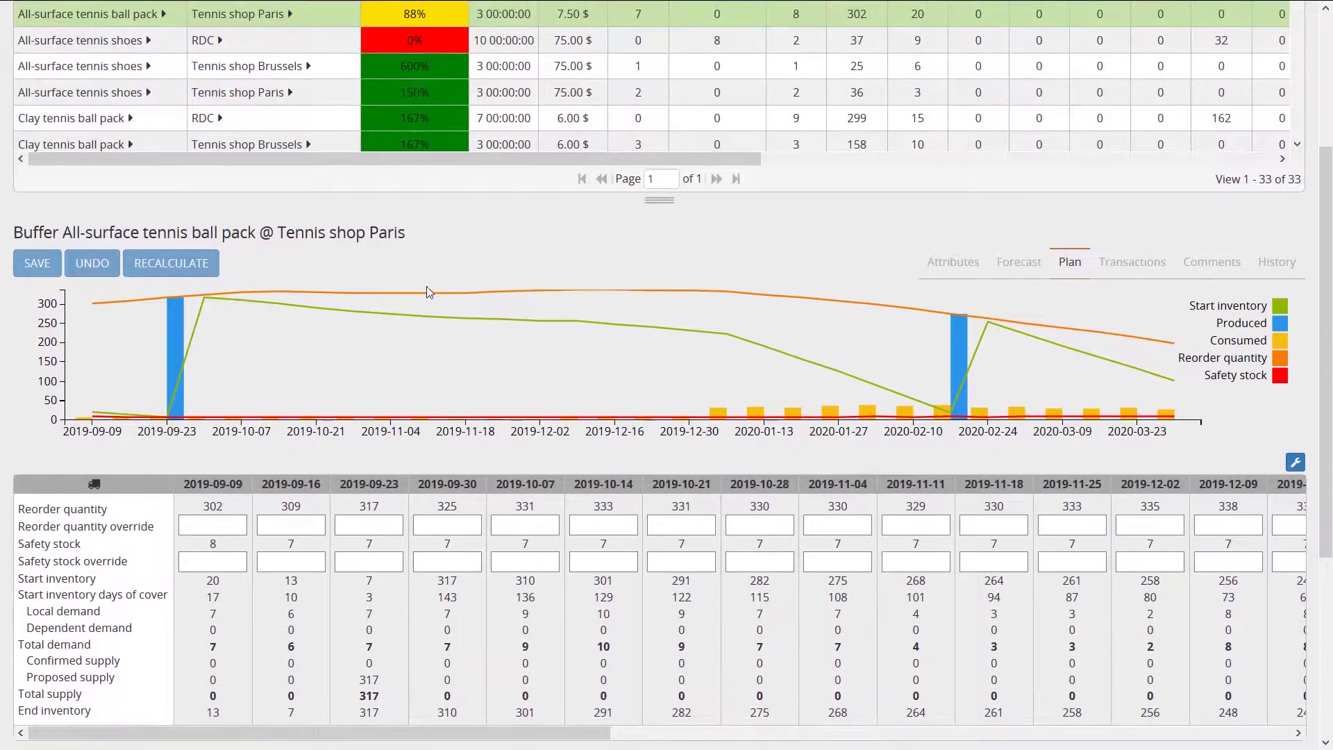
pyautogui.click(1069, 271)
pyautogui.click(1025, 262)
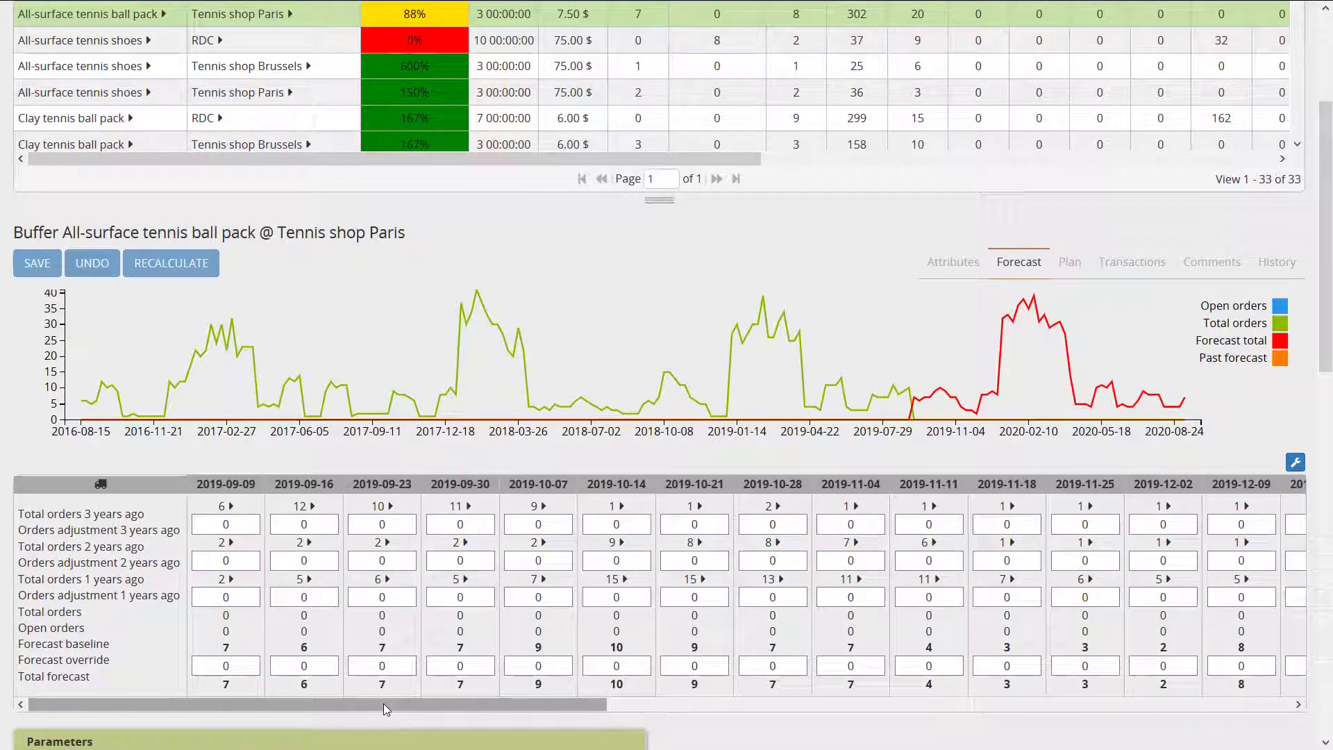
pyautogui.tripleClick(76, 643)
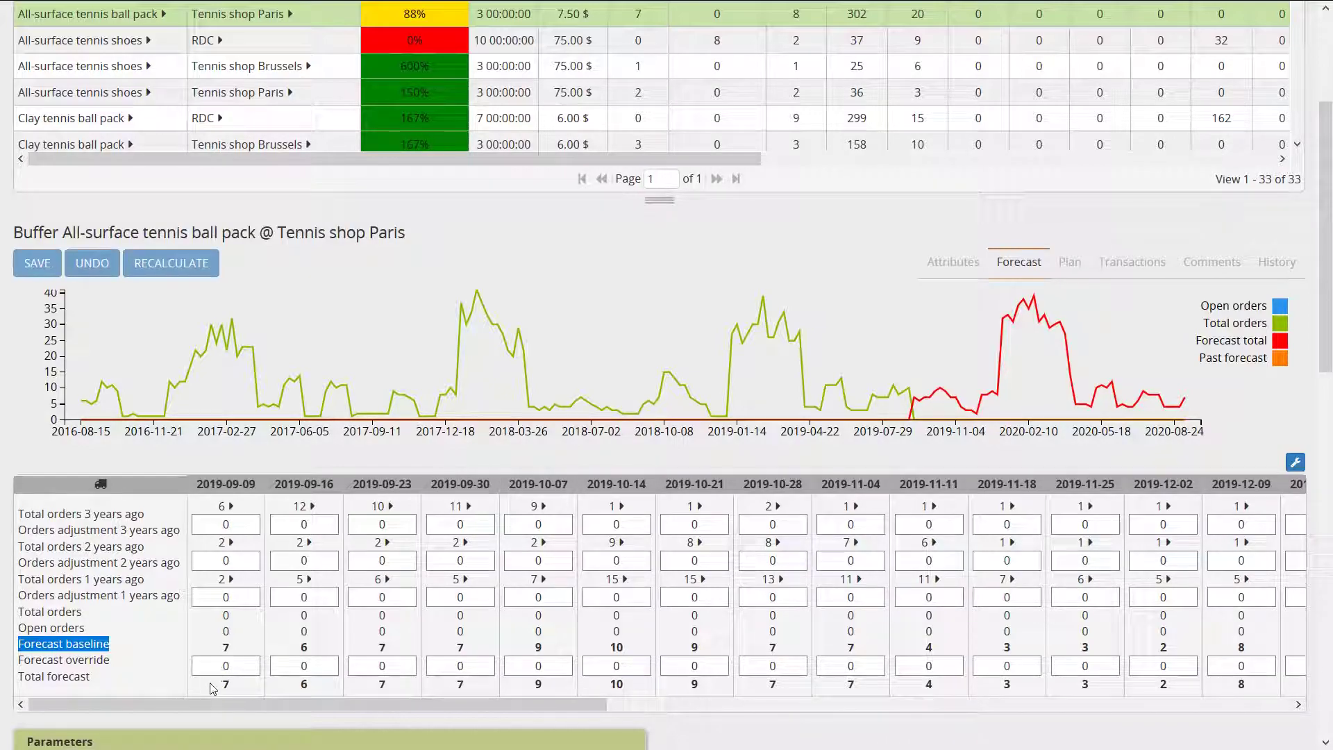
pyautogui.moveTo(548, 700); pyautogui.dragTo(494, 696)
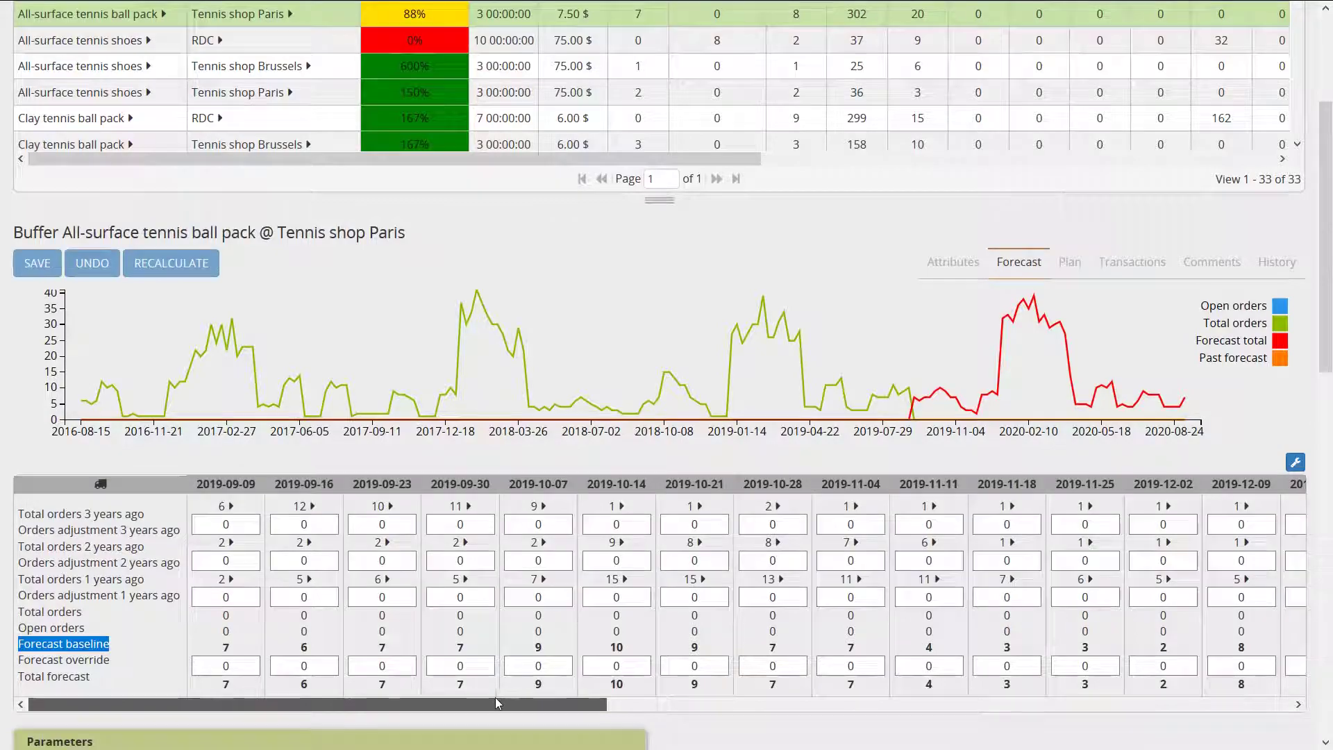
pyautogui.doubleClick(68, 676)
pyautogui.click(68, 676)
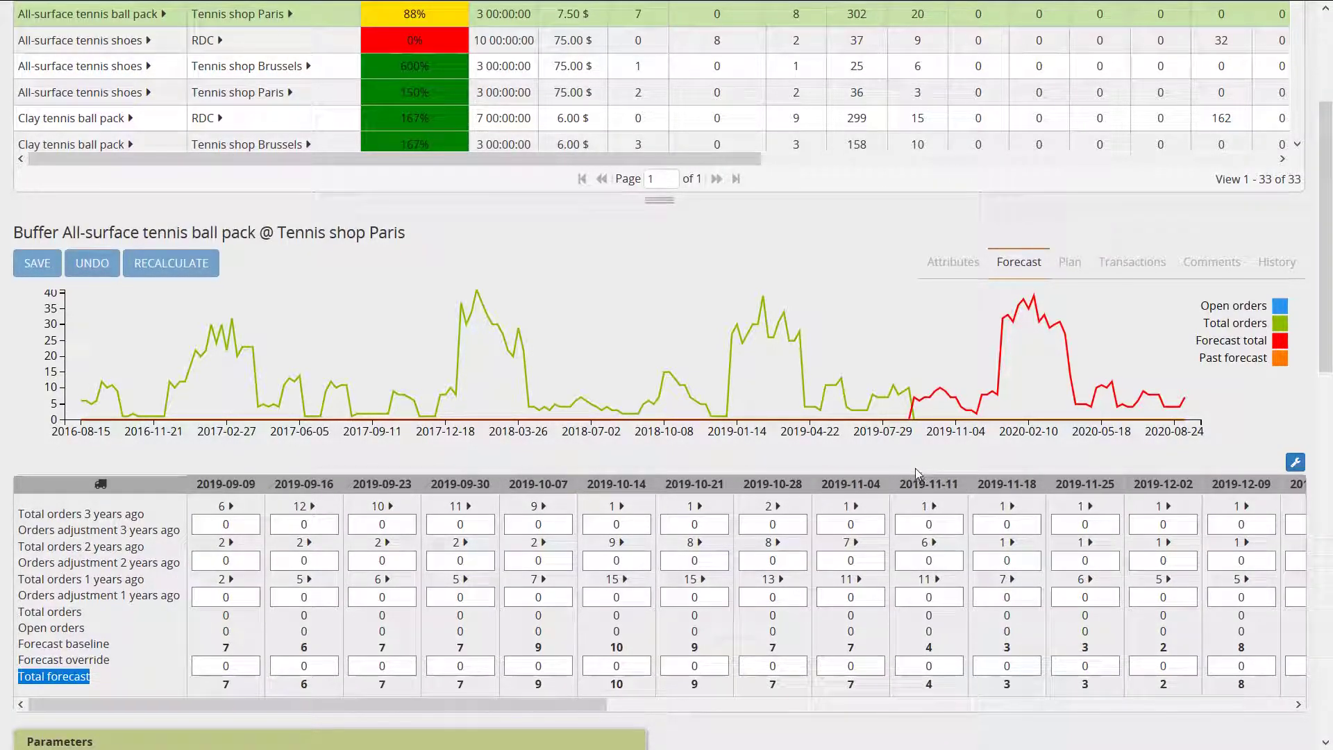
pyautogui.moveTo(817, 304)
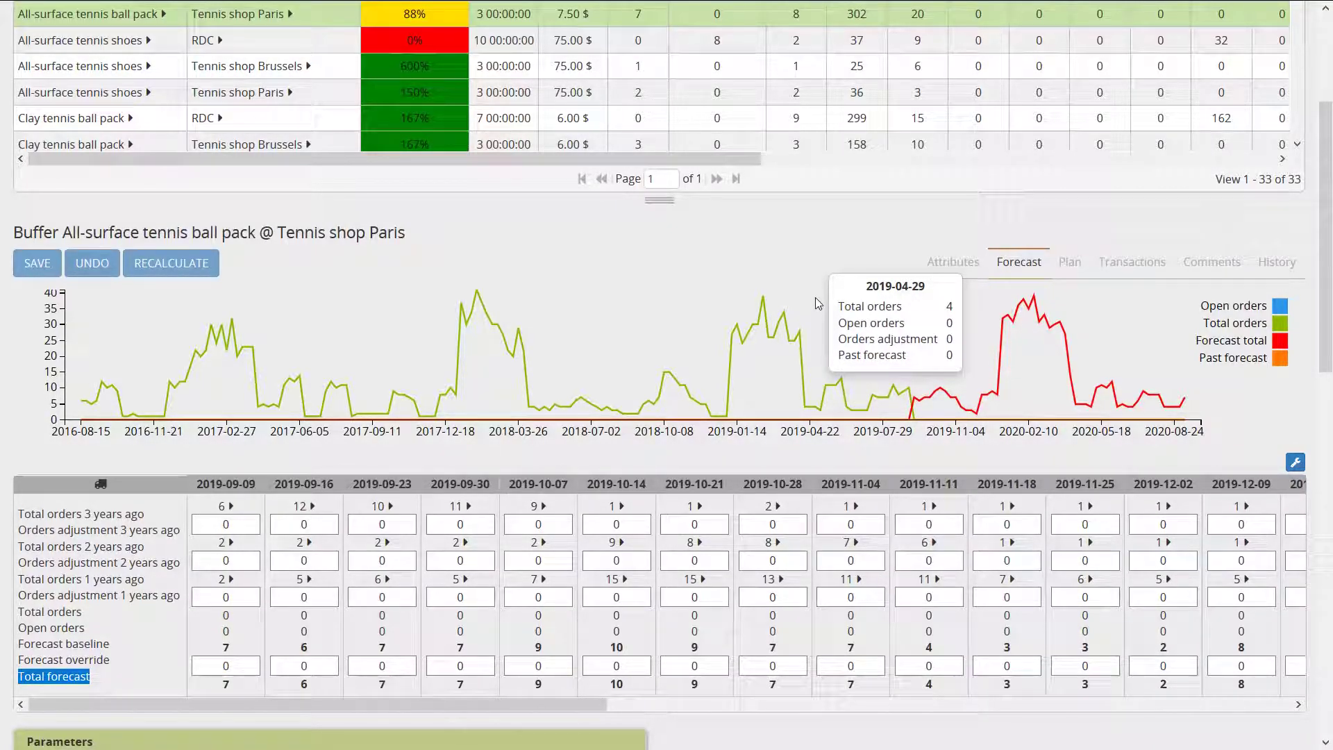
pyautogui.click(1069, 263)
pyautogui.click(1031, 261)
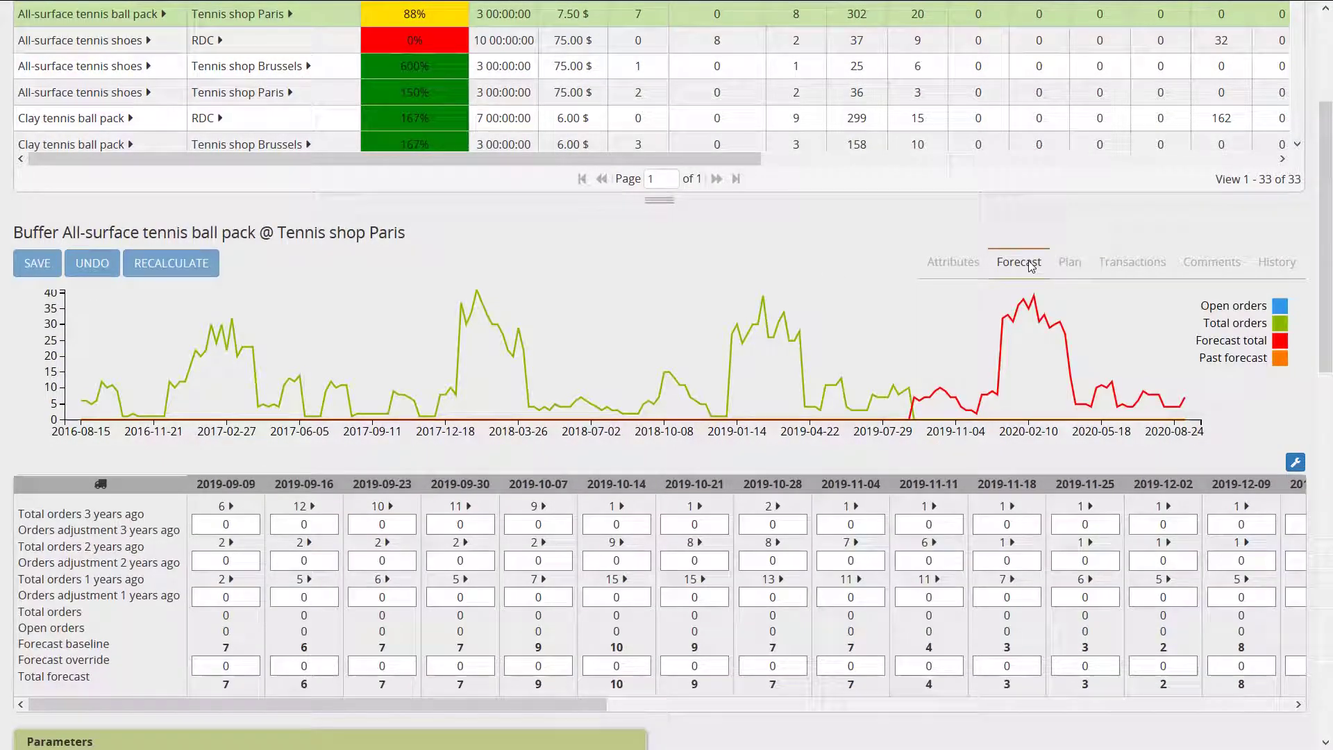
# - Open the buffer's attributes and examine its inventory status and the supply information's type, origin and lead time
pyautogui.click(950, 263)
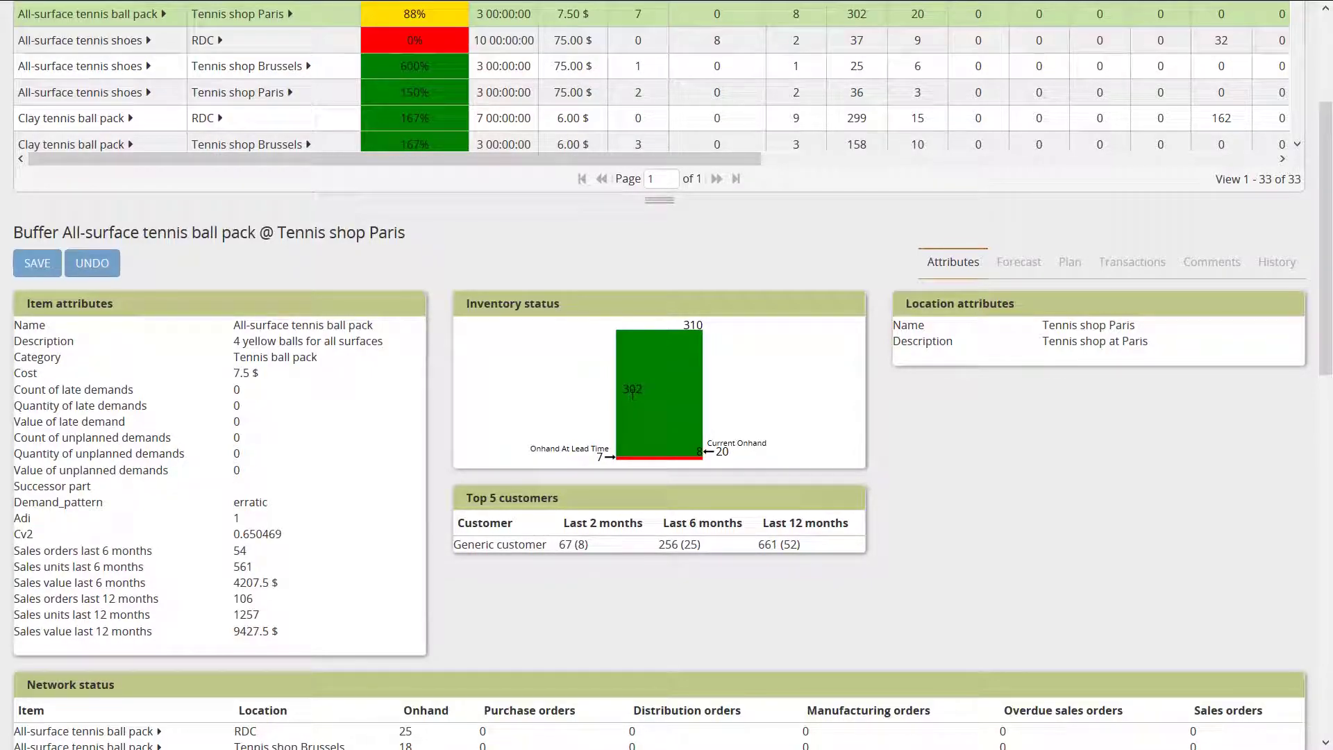
pyautogui.doubleClick(579, 448)
pyautogui.scroll(-2, 538, 559)
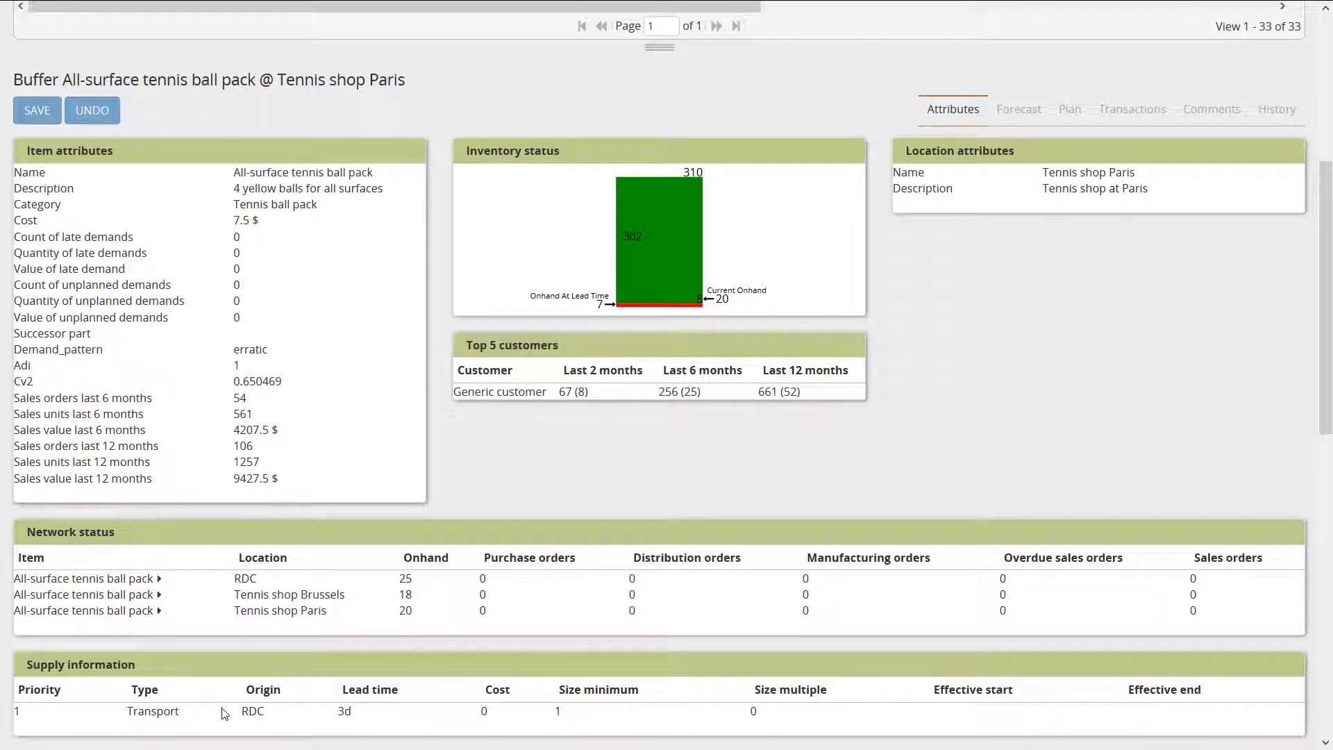
pyautogui.doubleClick(251, 711)
pyautogui.doubleClick(169, 710)
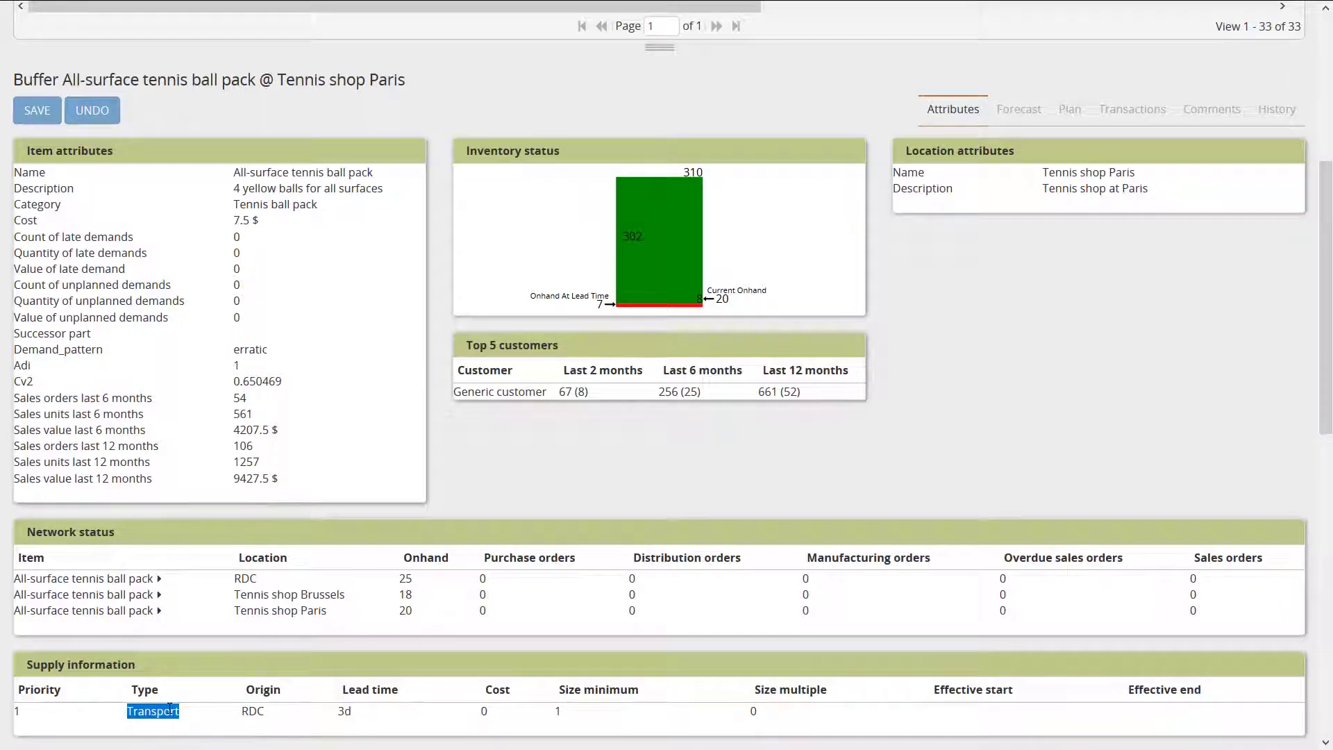
pyautogui.doubleClick(345, 711)
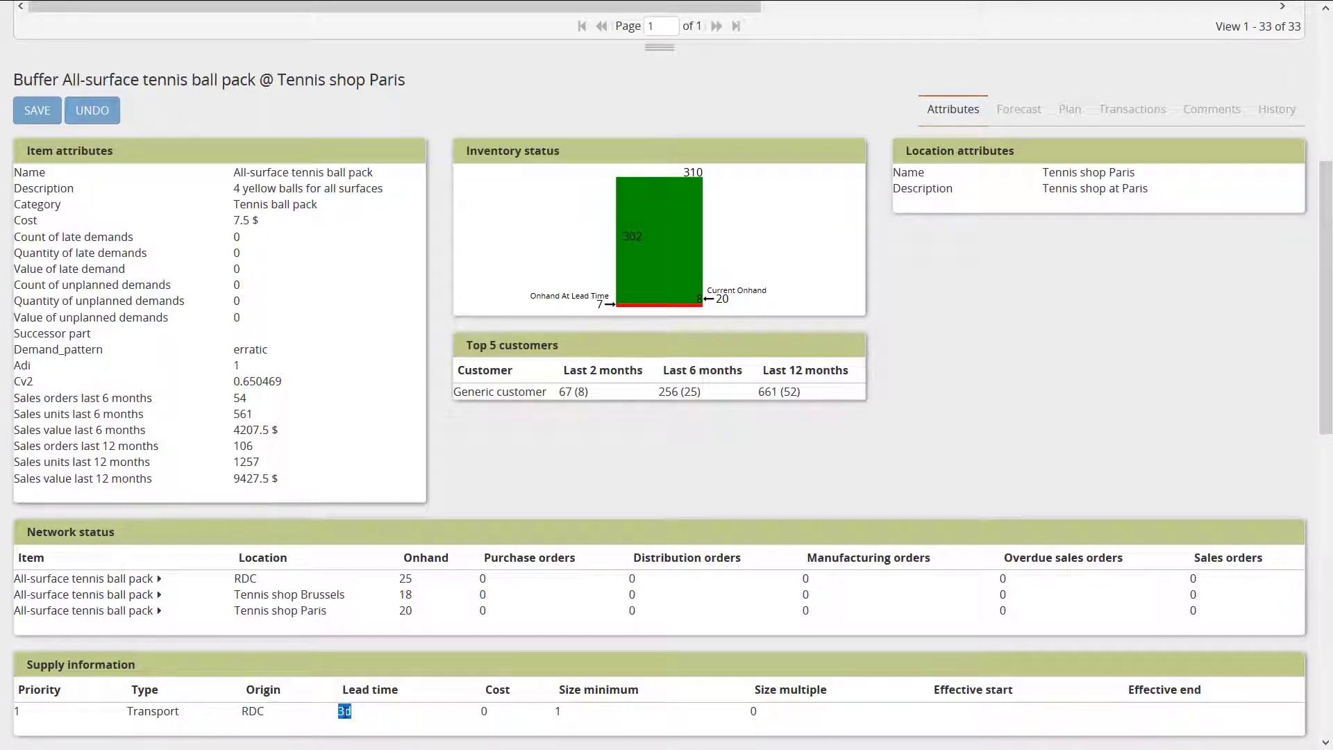
pyautogui.scroll(-1, 743, 502)
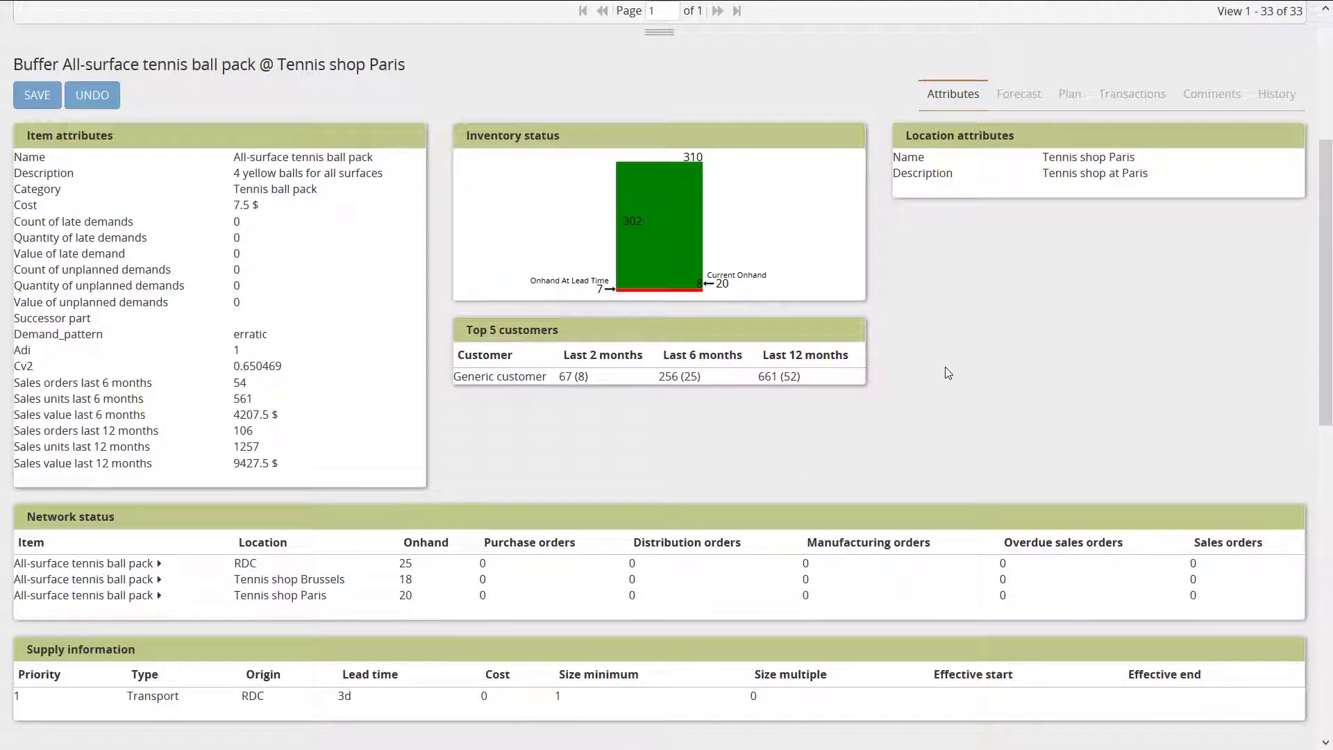
# - Review the transactions of the All-surface tennis ball pack at Tennis shop Paris and of the All-surface tennis shoes at RDC, including dates and quantities
pyautogui.click(1128, 95)
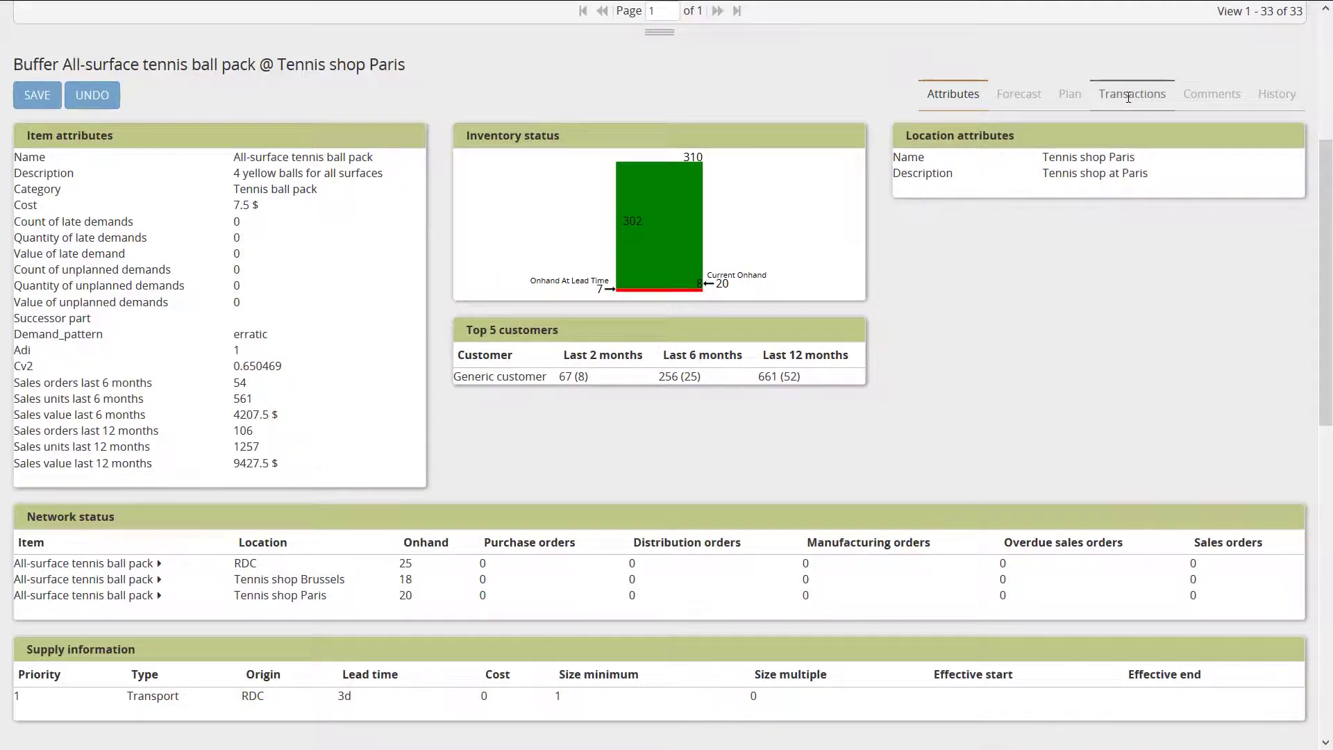
pyautogui.scroll(5, 767, 276)
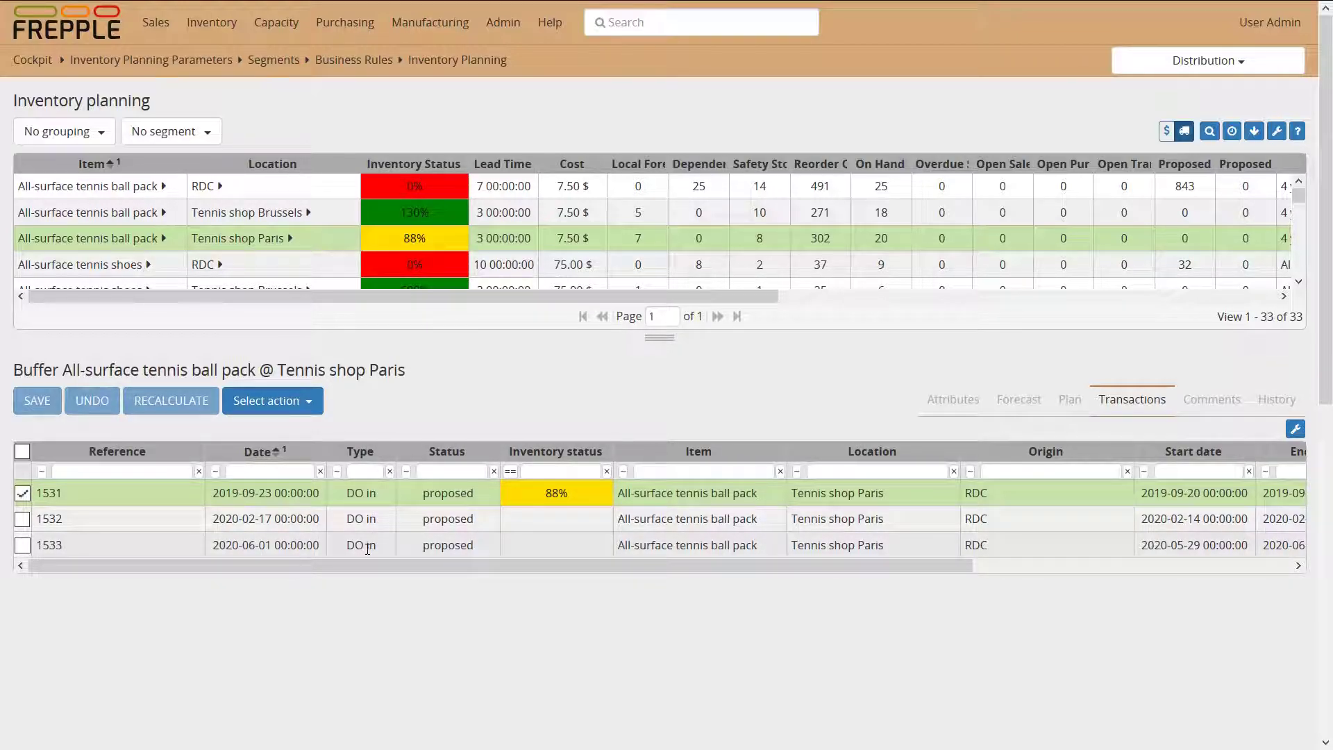
pyautogui.click(254, 273)
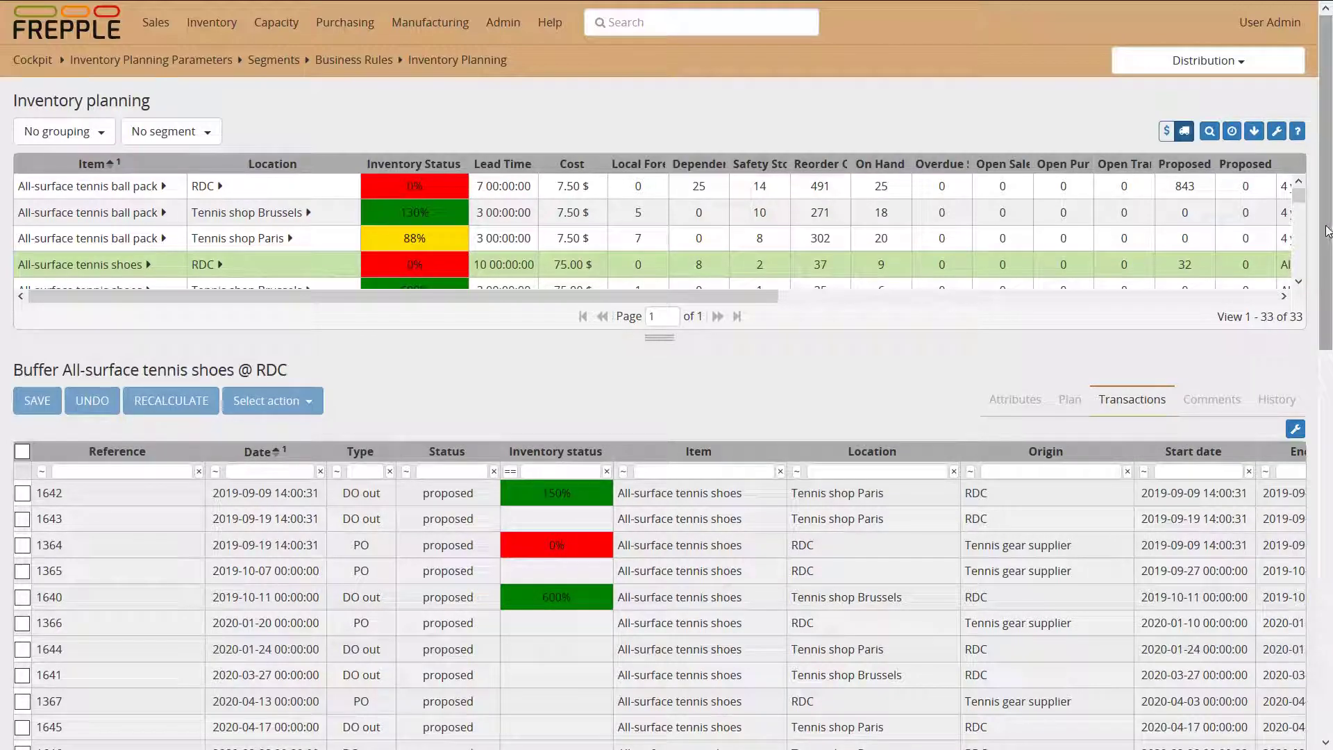
pyautogui.scroll(-2, 1327, 231)
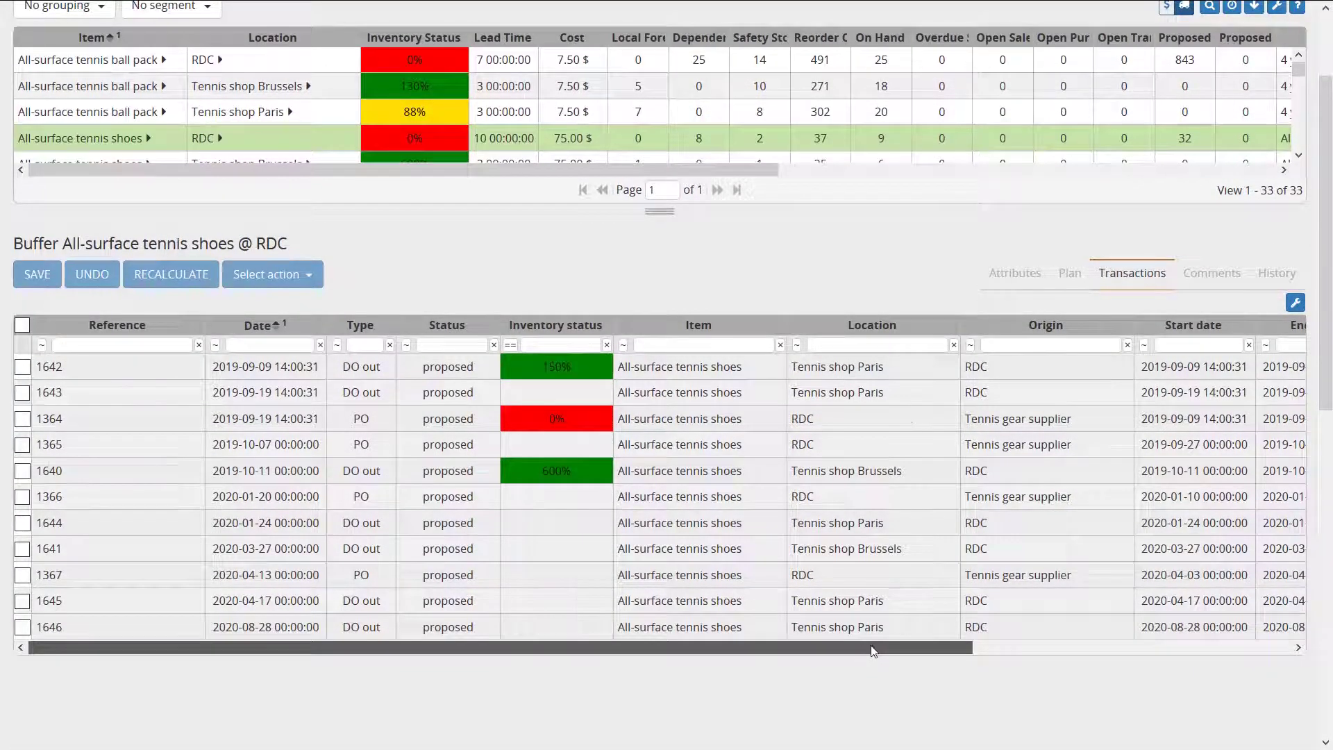
pyautogui.moveTo(873, 650); pyautogui.dragTo(1081, 649)
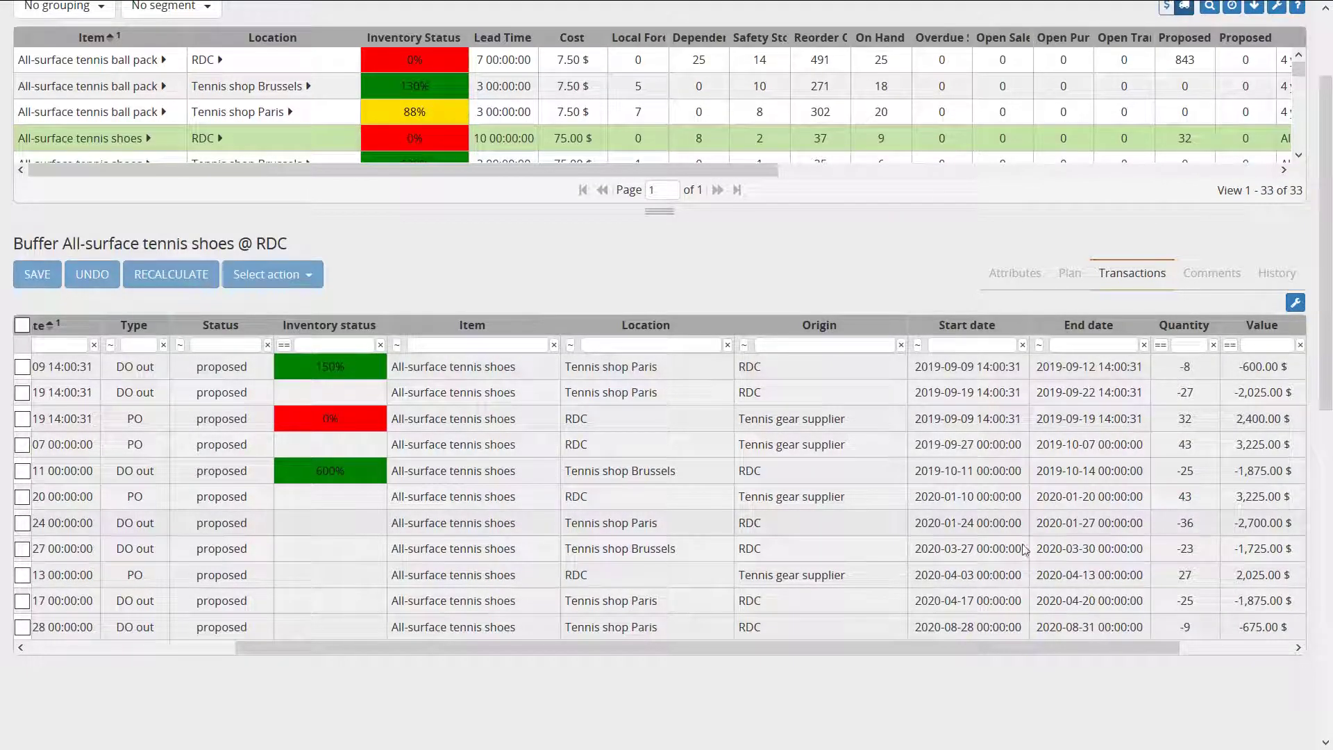
# - Review the remaining transaction columns of the All-surface tennis shoes at RDC, from reference to value, and select the last transaction
pyautogui.moveTo(899, 650); pyautogui.dragTo(722, 645)
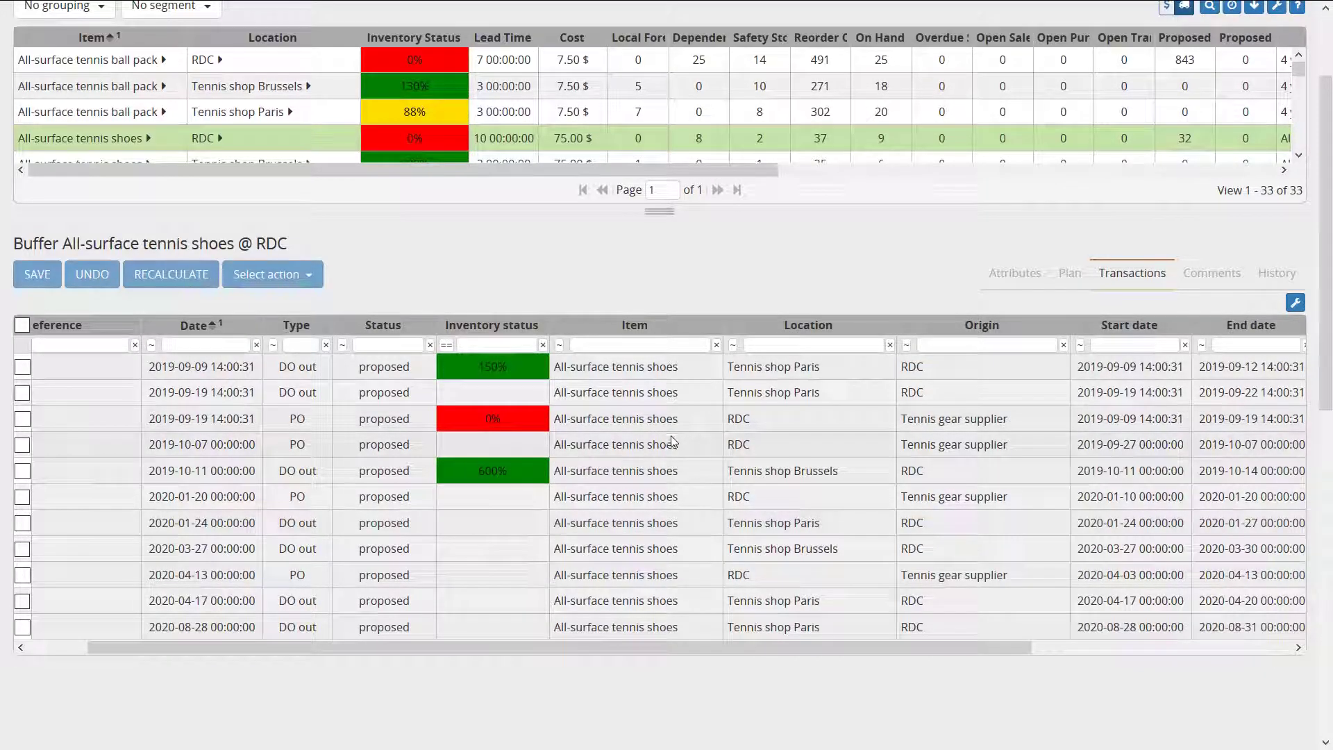
pyautogui.moveTo(690, 648); pyautogui.dragTo(889, 654)
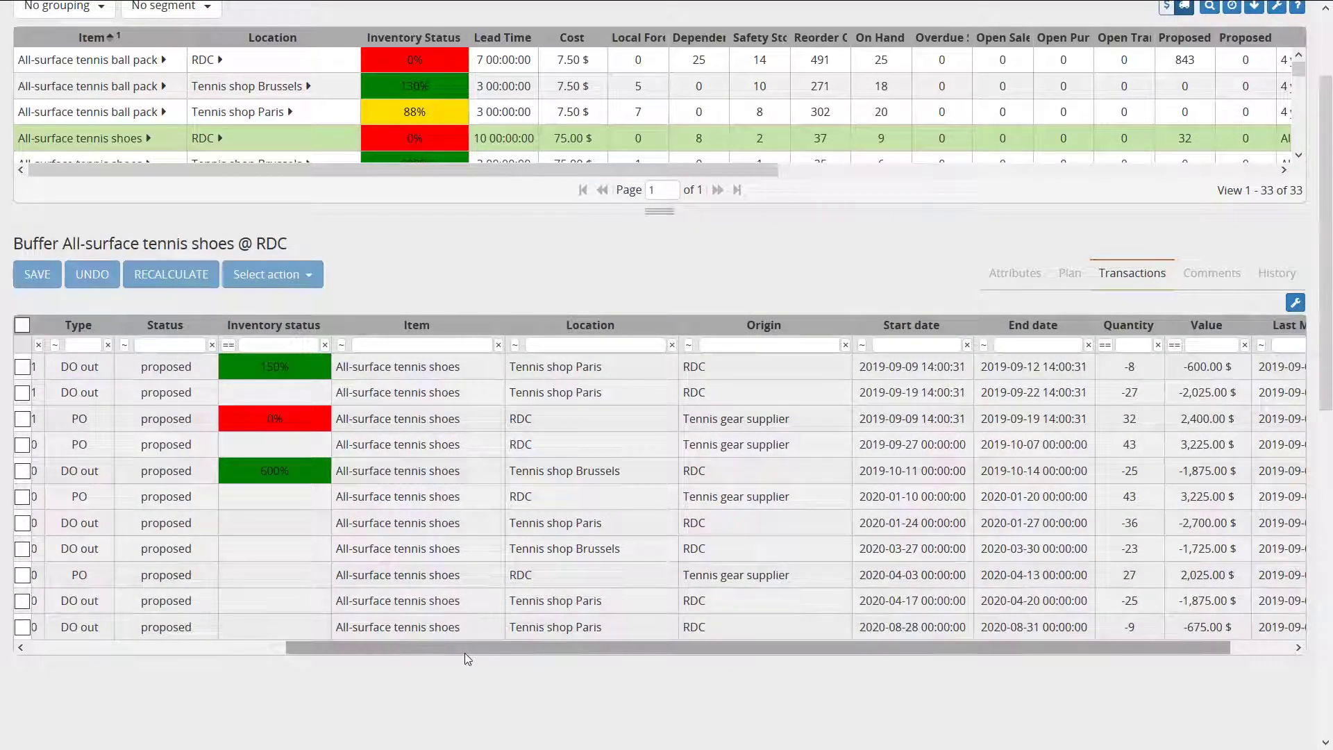
pyautogui.moveTo(463, 645); pyautogui.dragTo(193, 641)
pyautogui.click(251, 637)
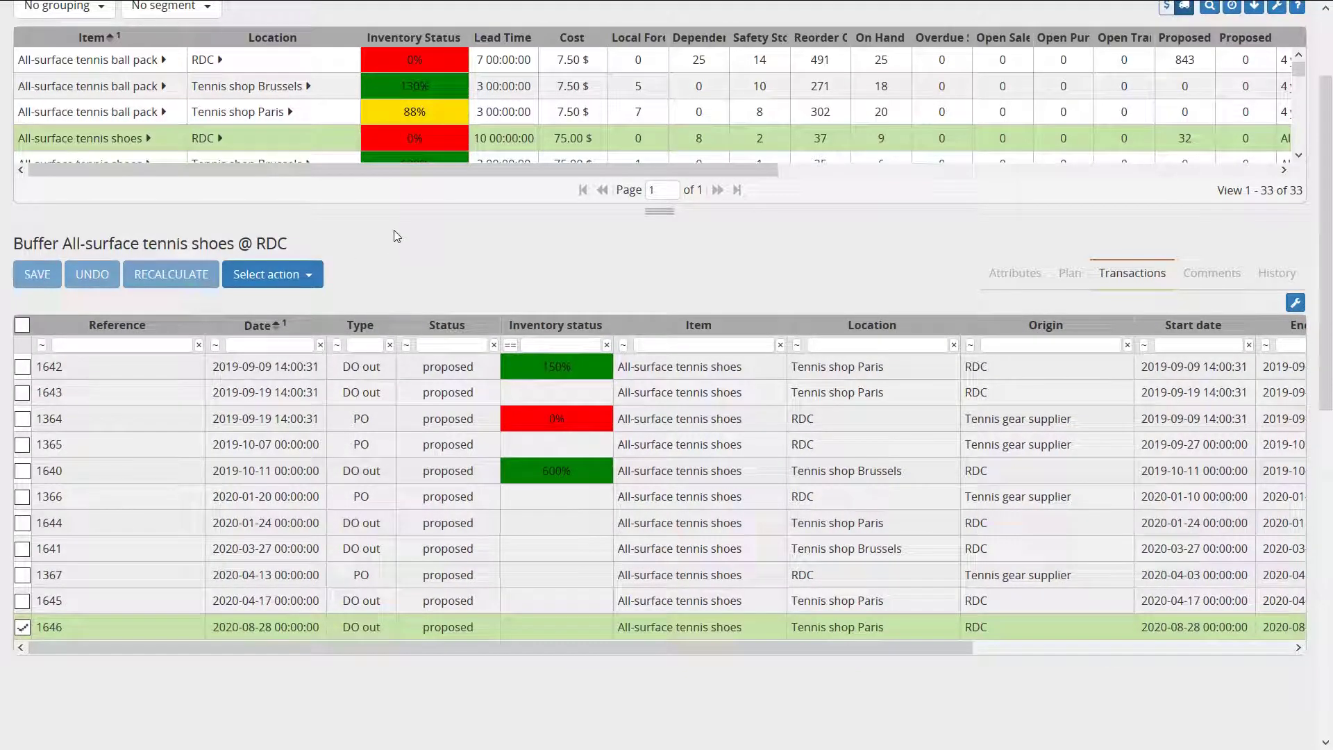
# - Cap the reorder quantity at 20 units in the plan of the All-surface tennis ball pack at Tennis shop Paris and recalculate it
pyautogui.scroll(2, 395, 229)
pyautogui.scroll(1, 394, 229)
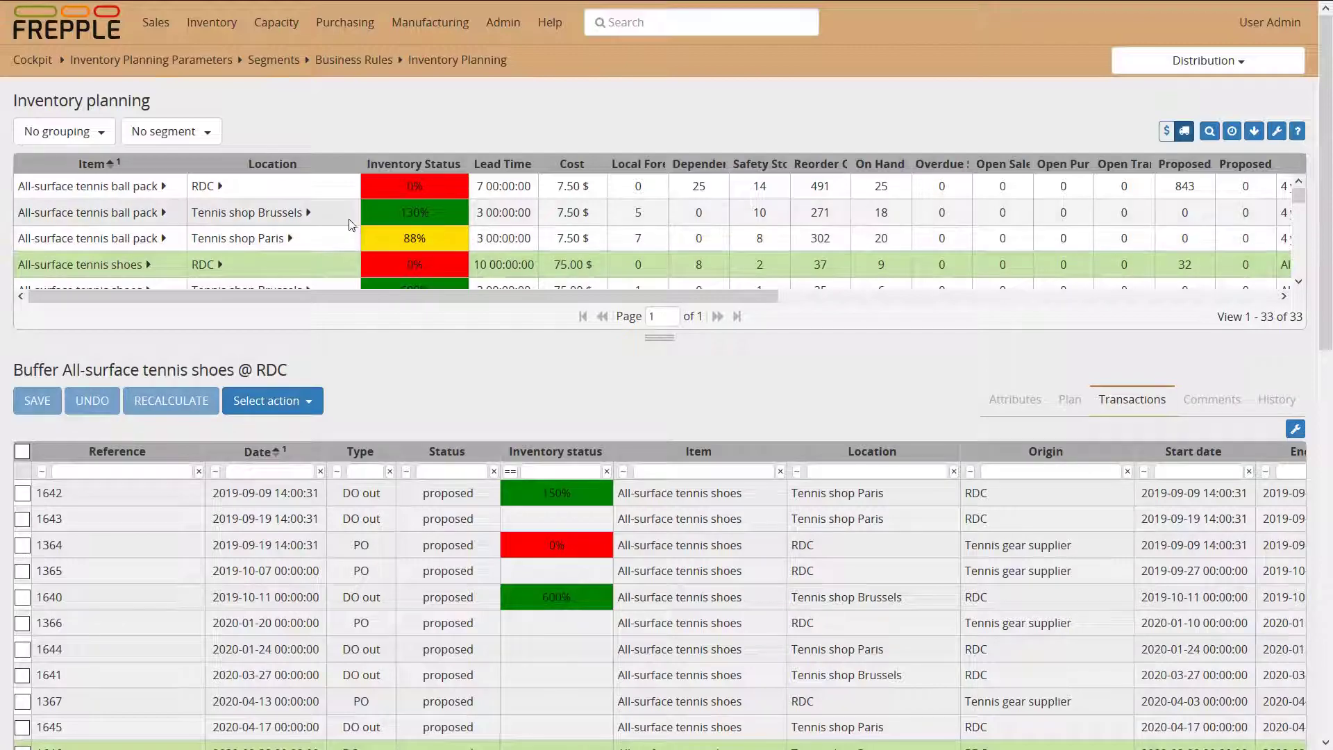
pyautogui.click(329, 237)
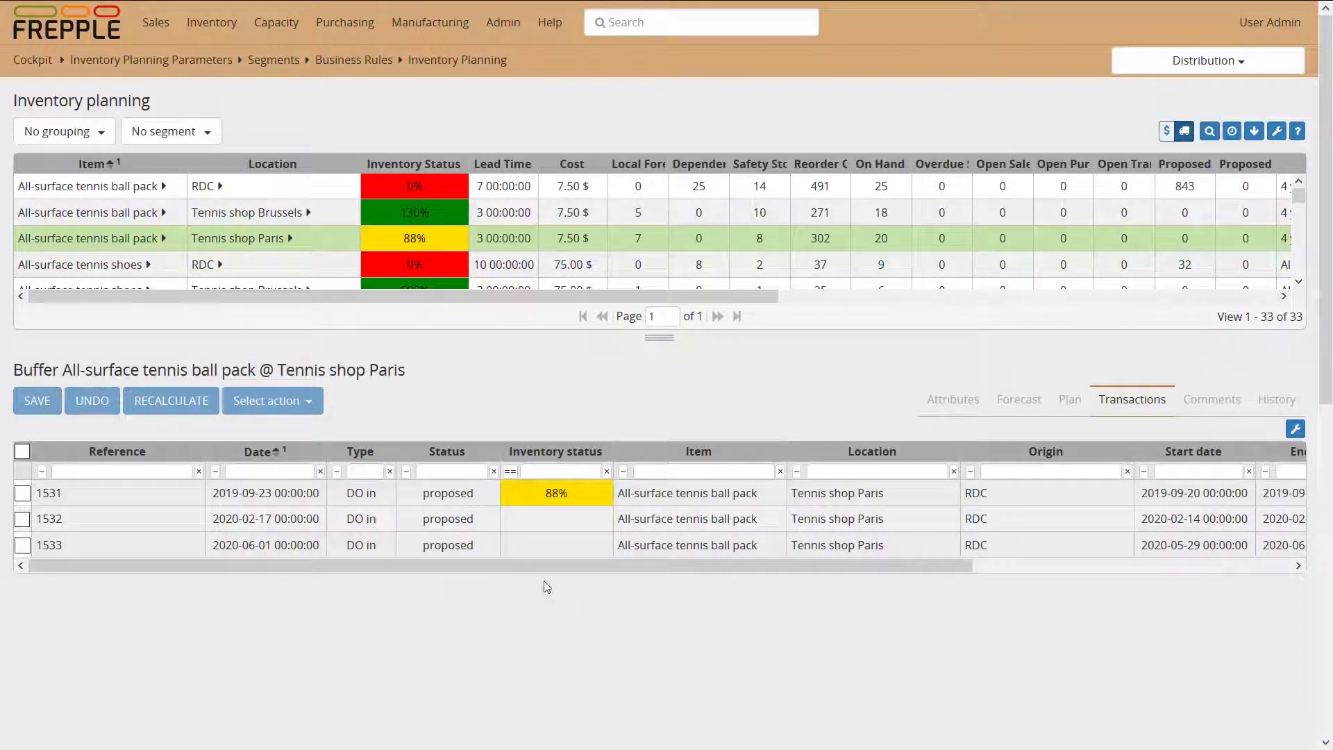
pyautogui.click(1069, 399)
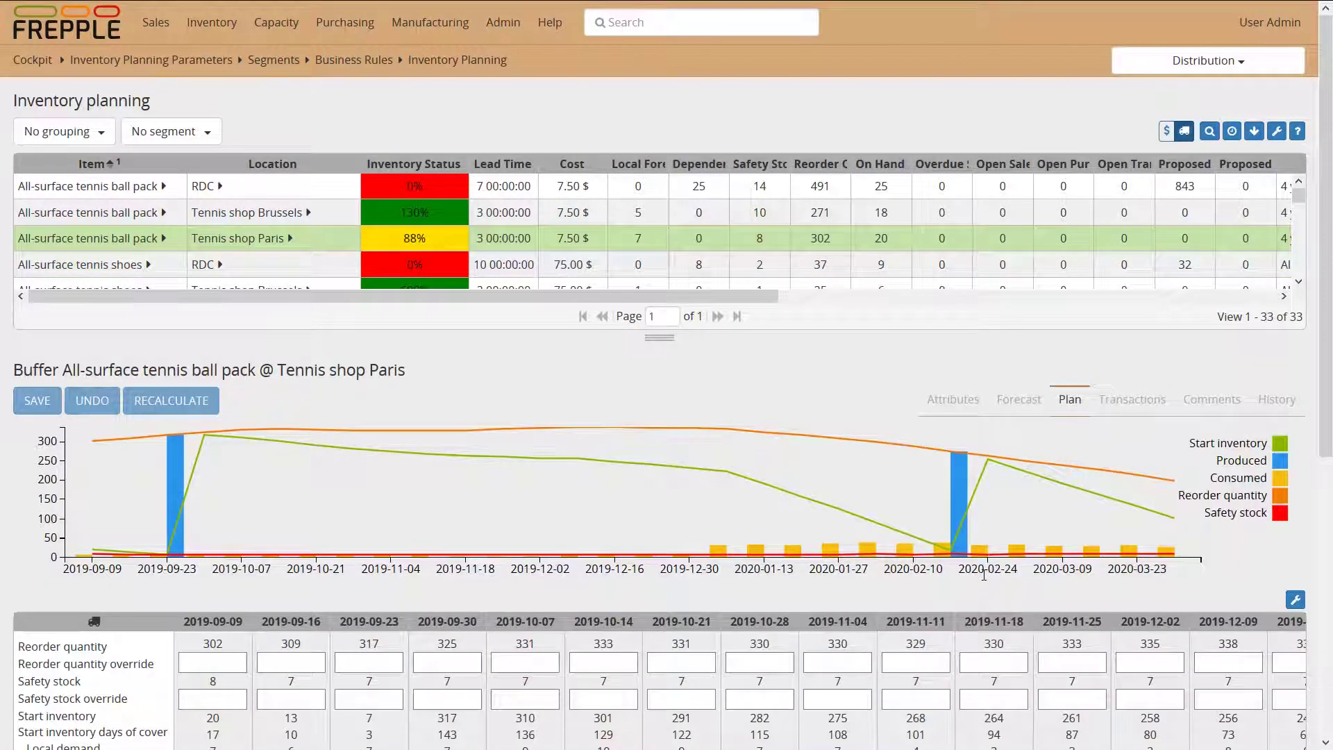
pyautogui.scroll(-4, 986, 580)
pyautogui.scroll(-3, 985, 580)
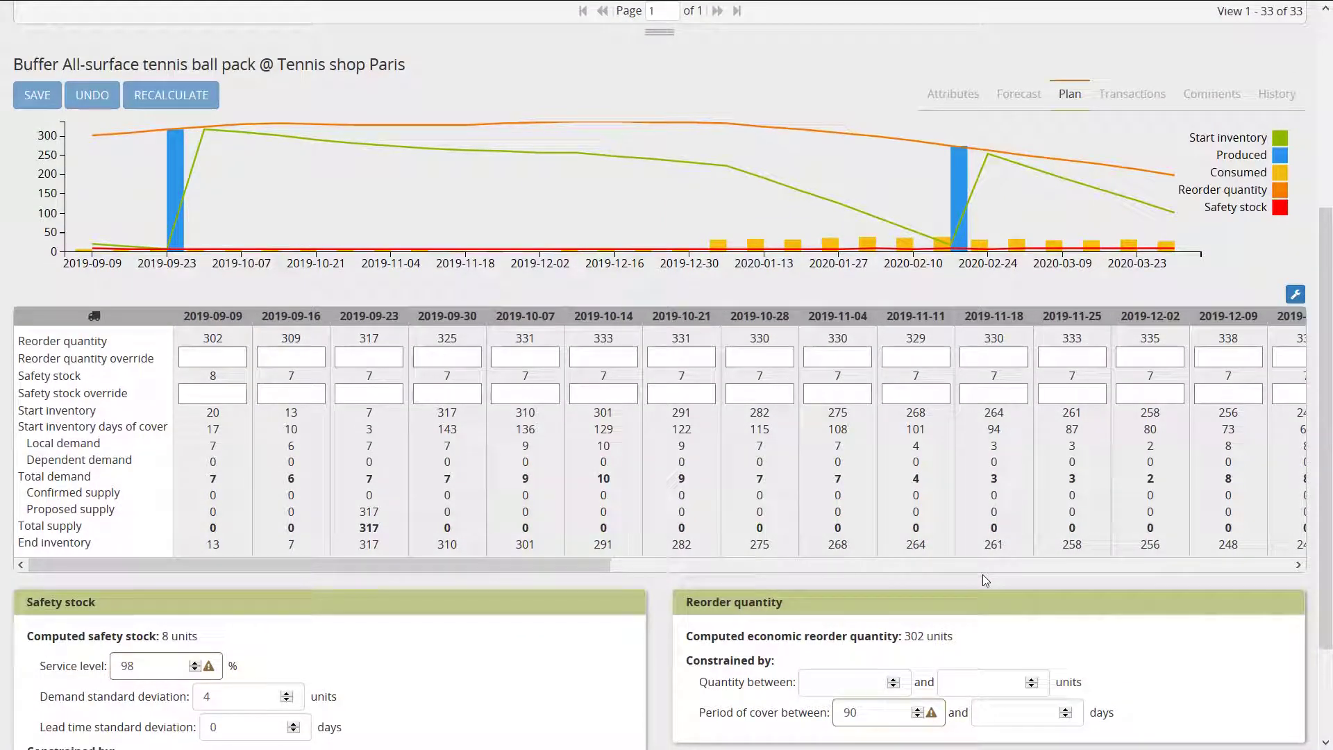
pyautogui.click(997, 684)
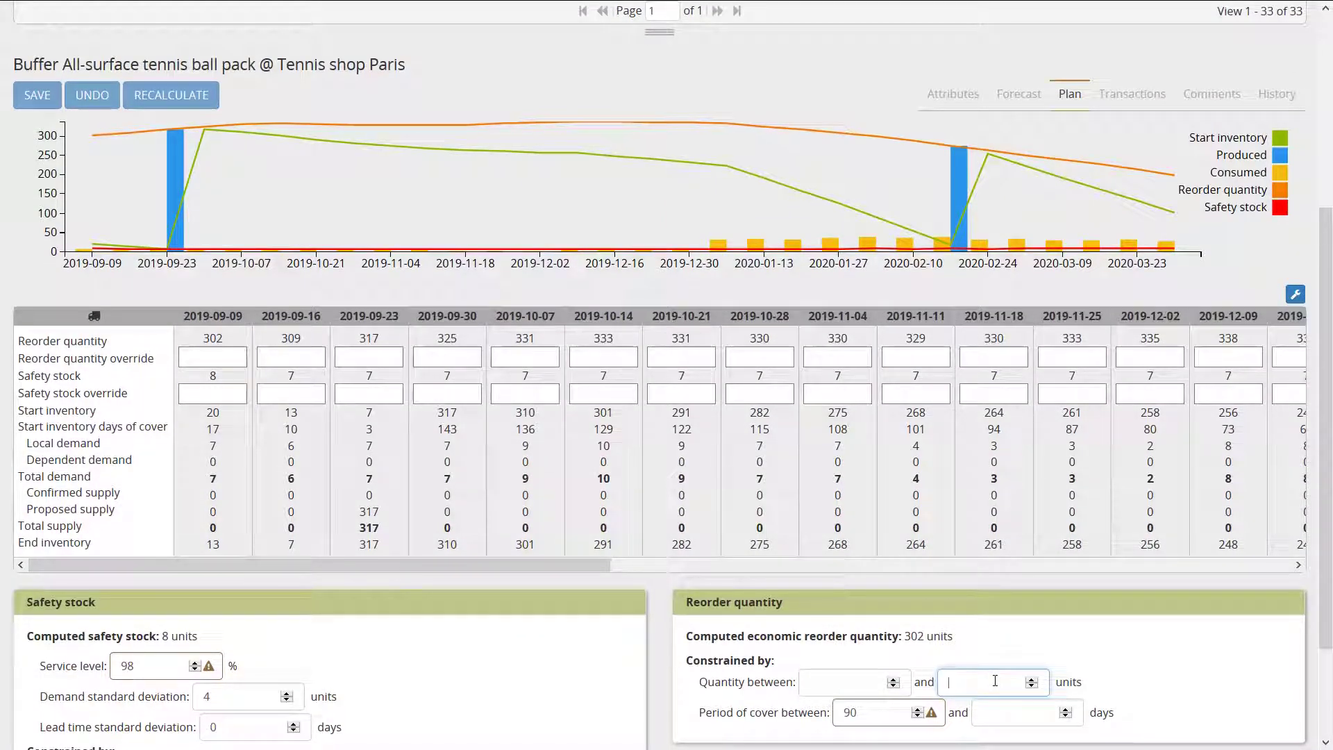
pyautogui.write('20')
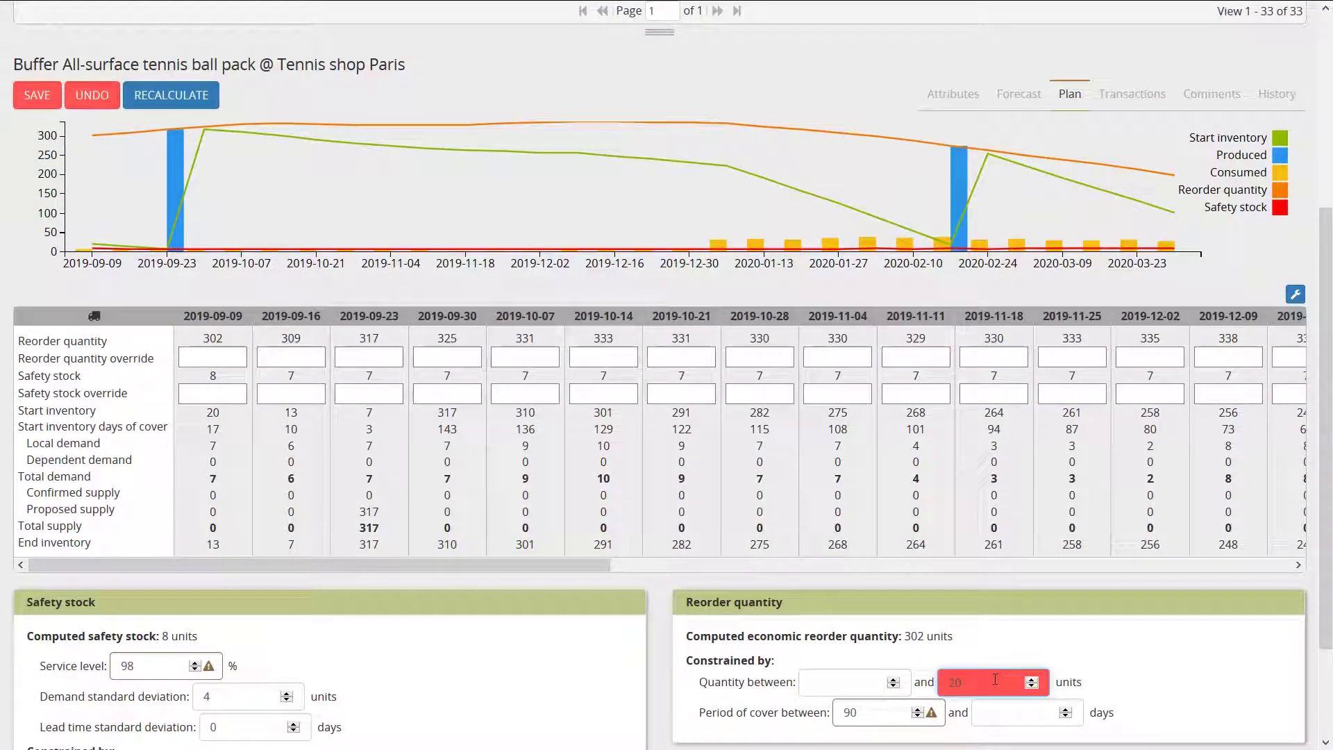
pyautogui.click(178, 95)
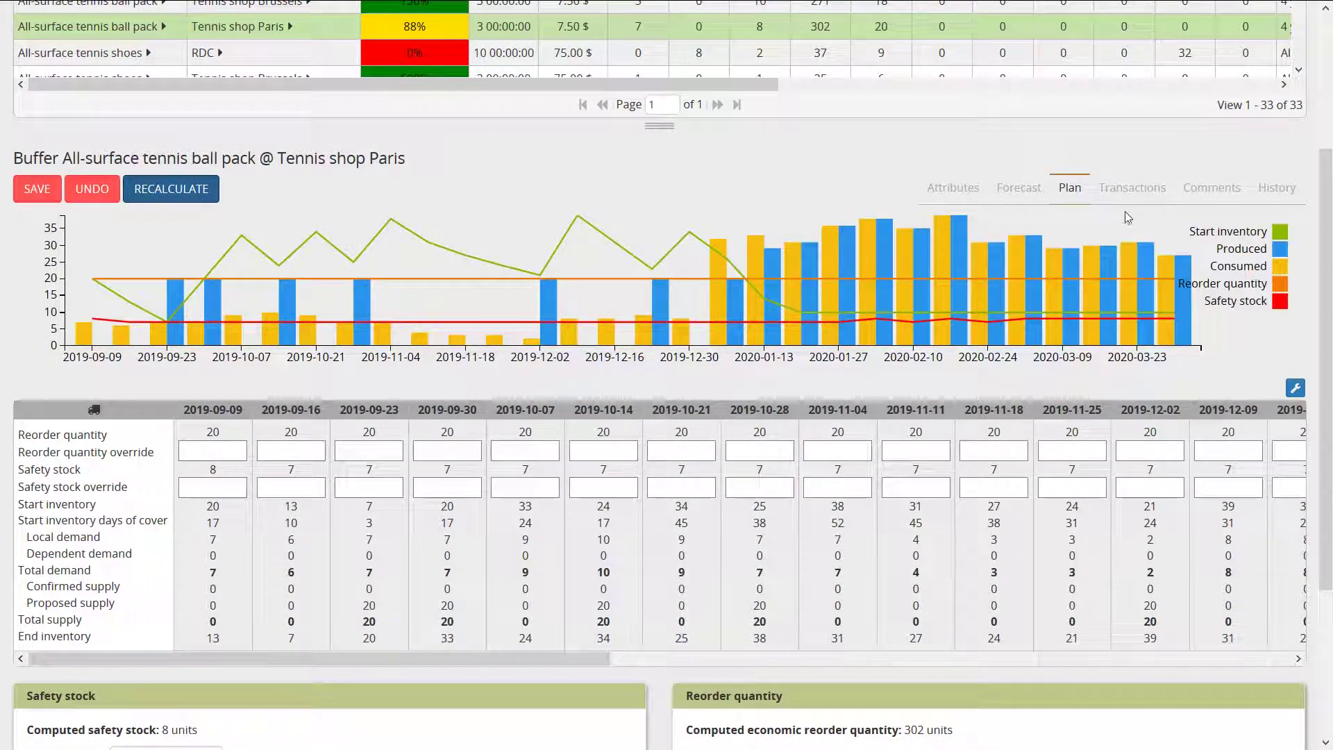
# - Review the buffer's recalculated transactions and undo the unsaved reorder quantity change
pyautogui.click(1128, 189)
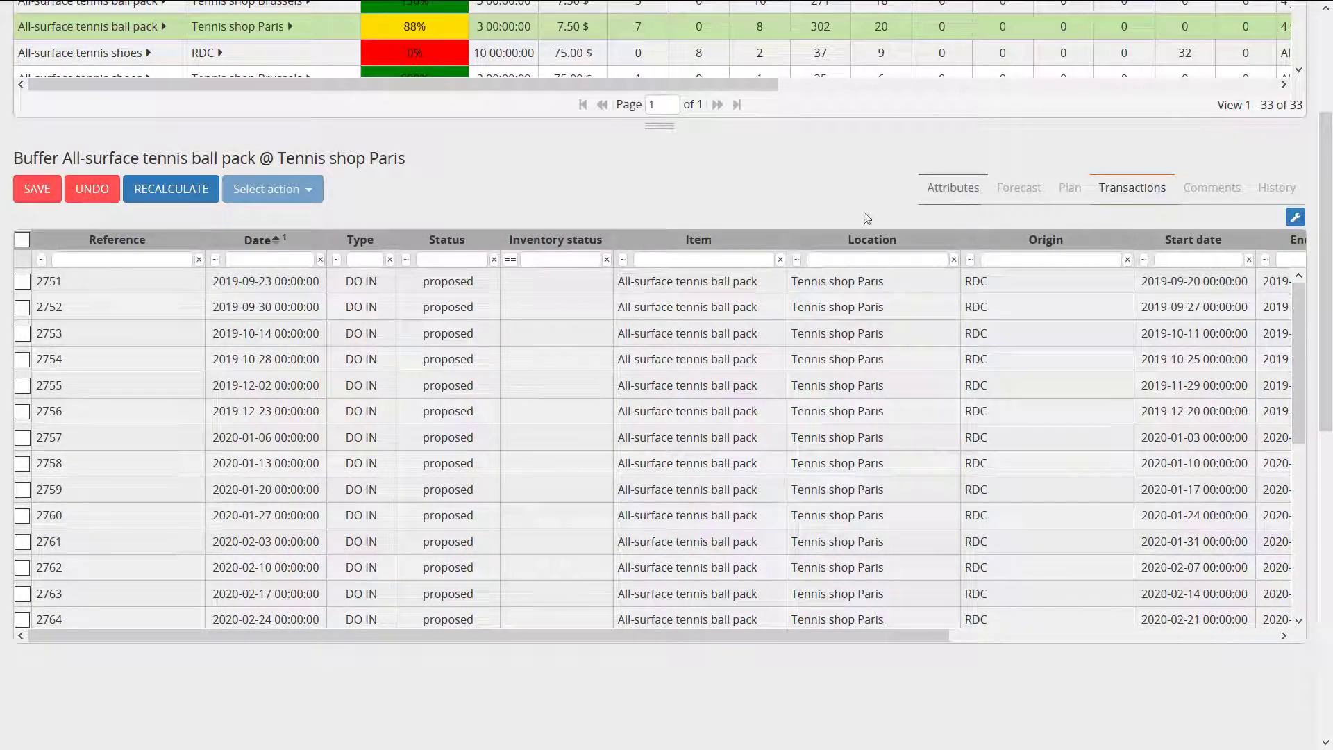
pyautogui.click(97, 198)
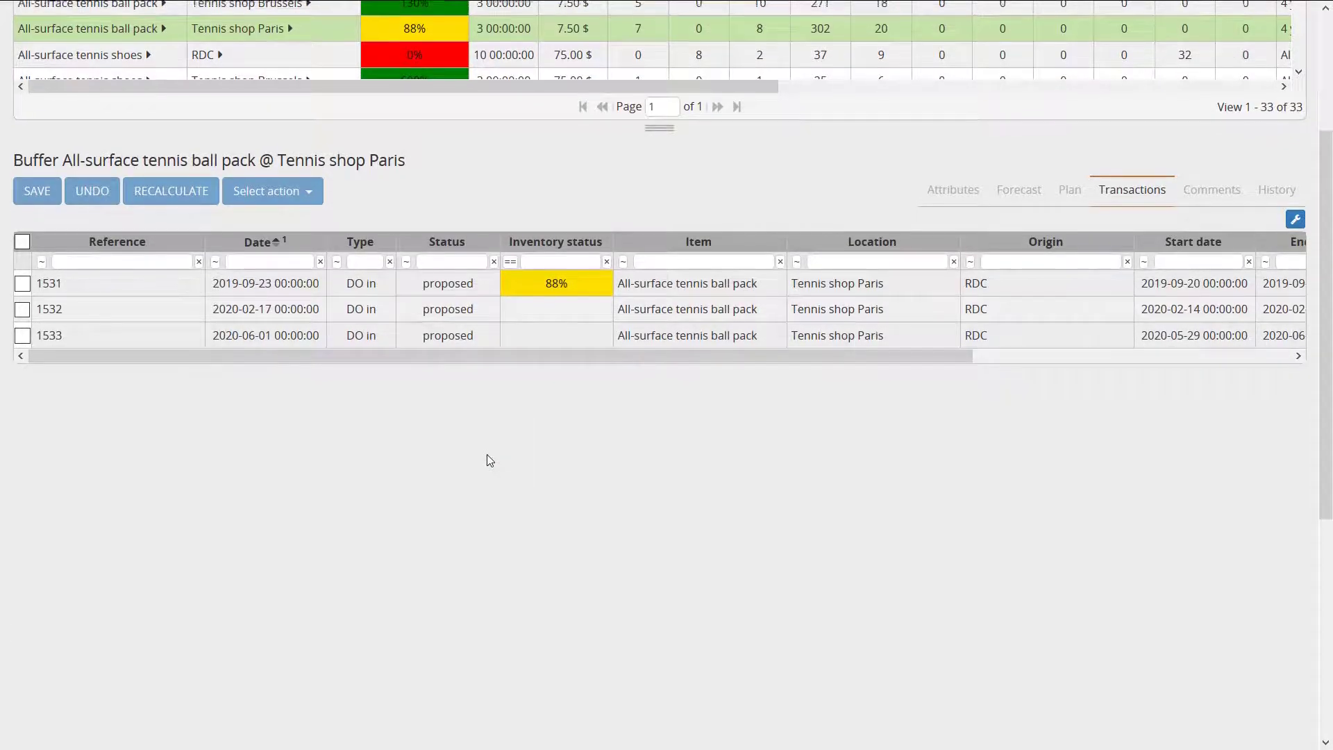
pyautogui.scroll(3, 490, 461)
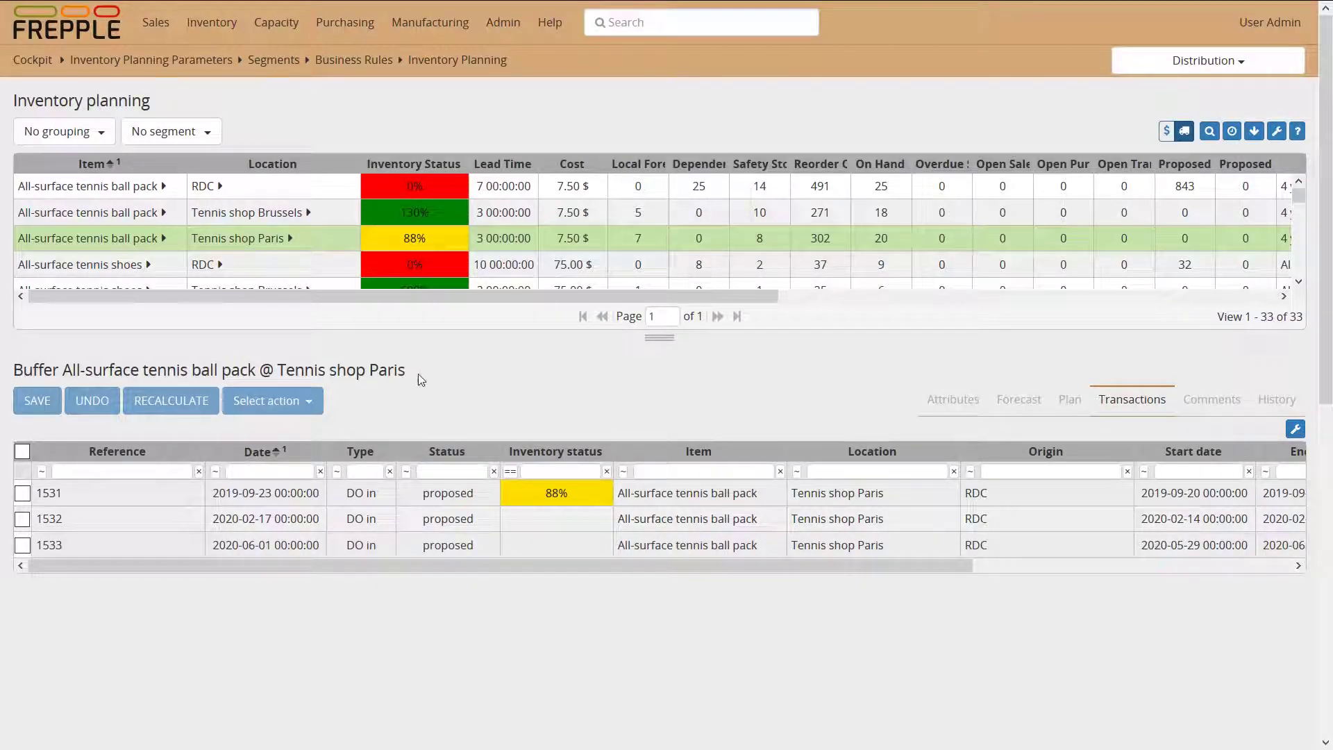
# - Open the purchase orders and select the proposed Umpire chair order from Tennis material supplier at RDC
pyautogui.moveTo(345, 22)
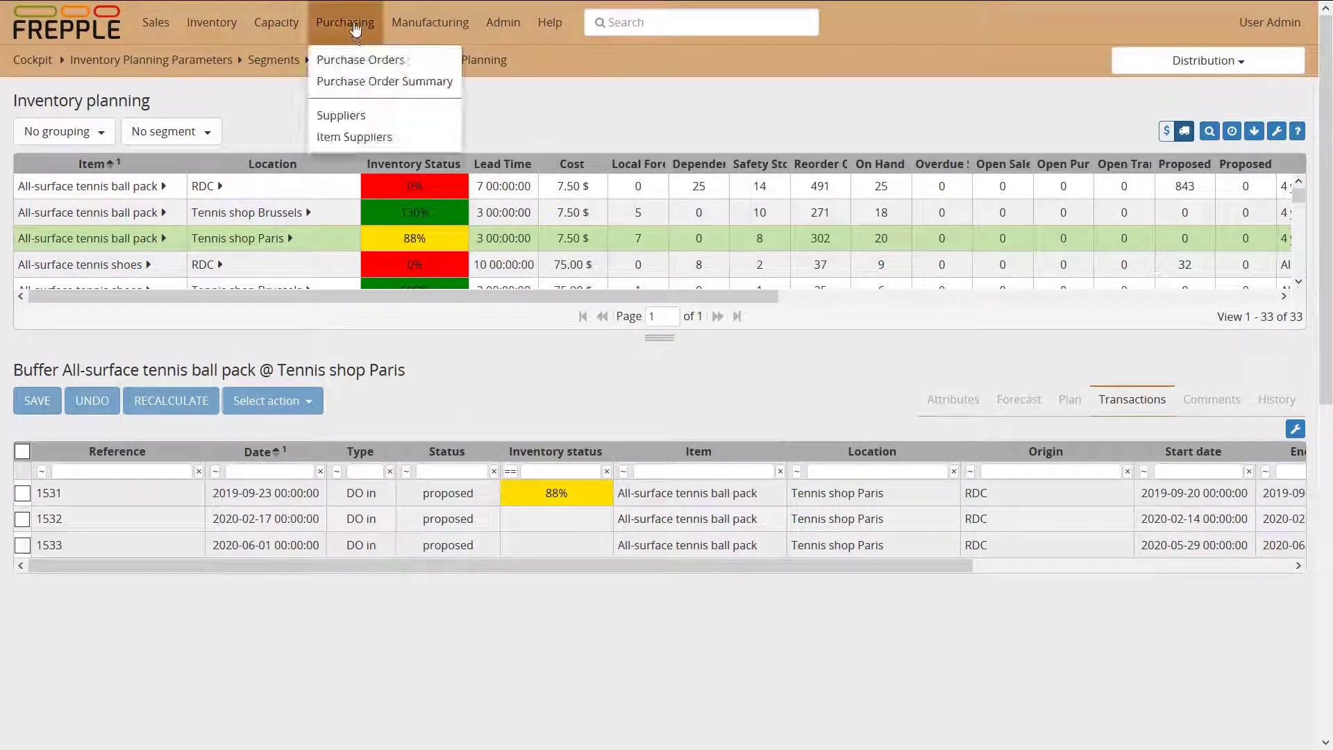
pyautogui.click(340, 61)
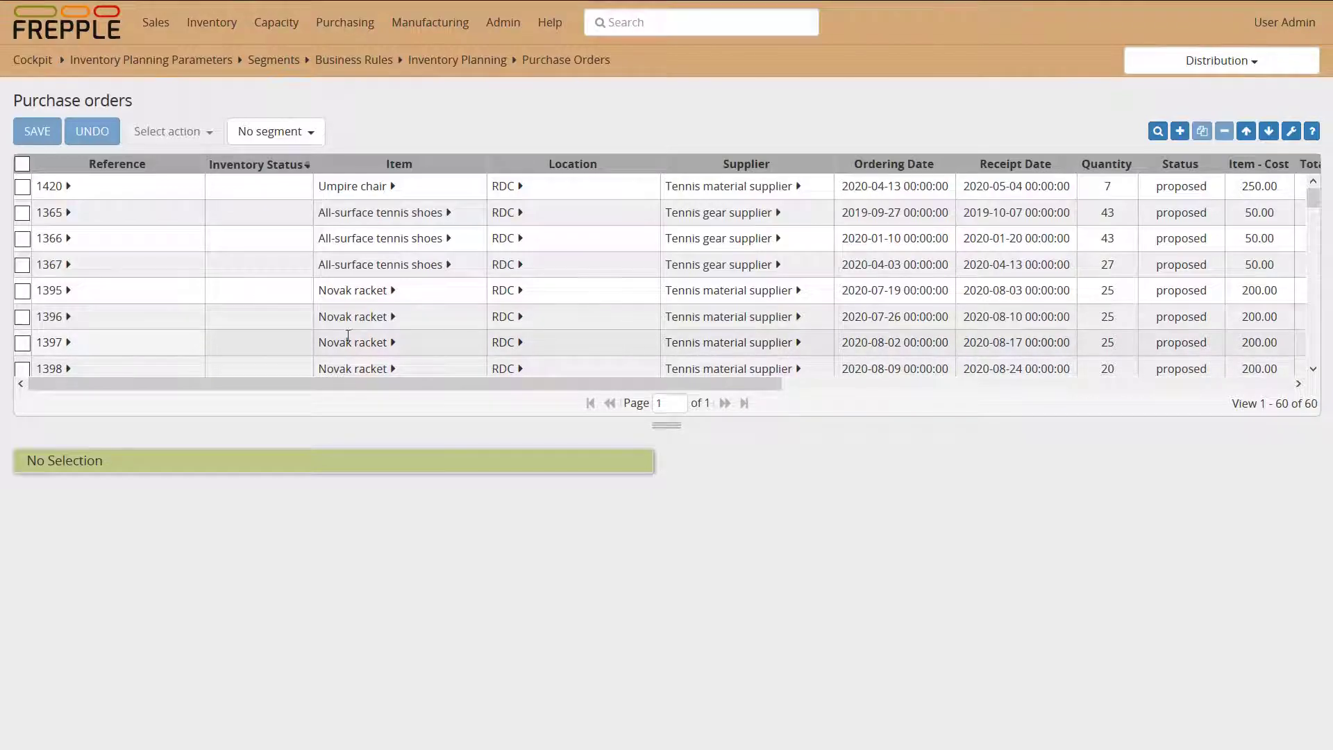
pyautogui.moveTo(574, 384)
pyautogui.mouseDown()
pyautogui.moveTo(768, 380)
pyautogui.moveTo(577, 375)
pyautogui.mouseUp()
pyautogui.click(612, 187)
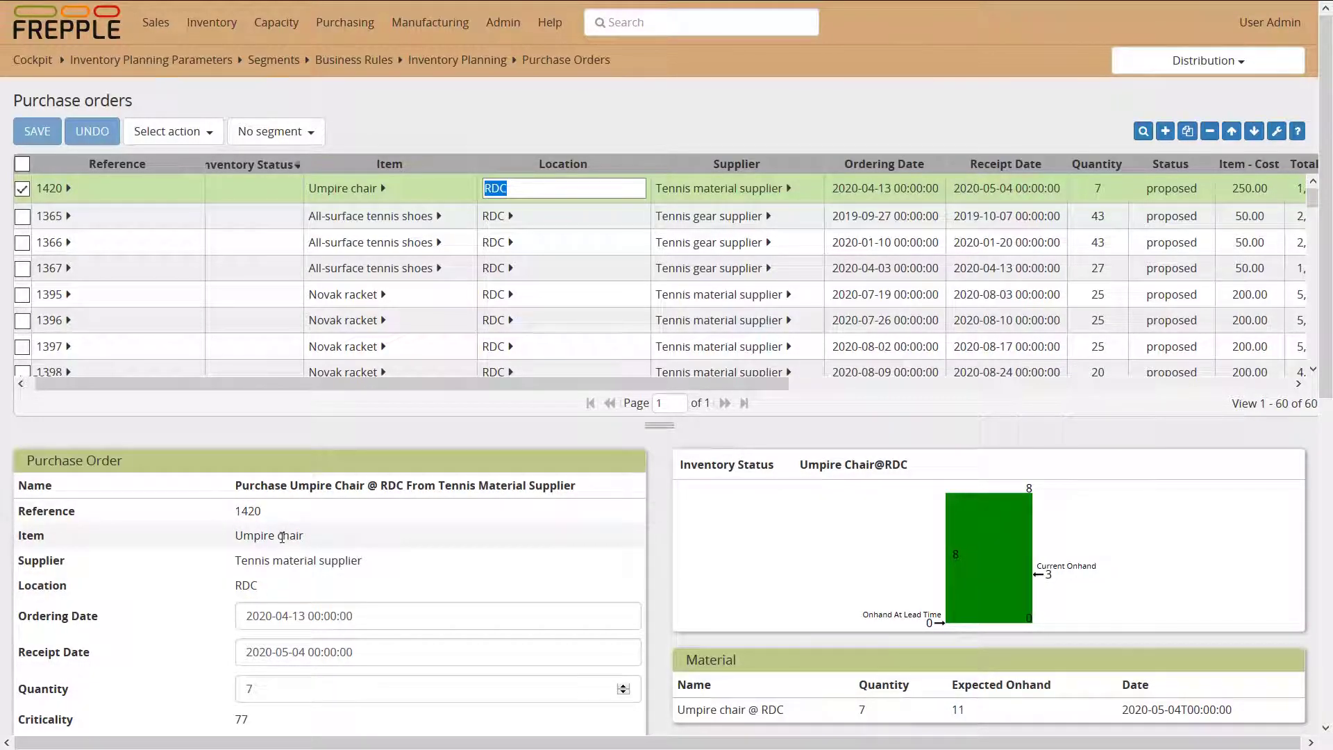
# - Examine the selected purchase order's item, location, inventory status, material details and the demands it supplies
pyautogui.moveTo(305, 536); pyautogui.dragTo(235, 536)
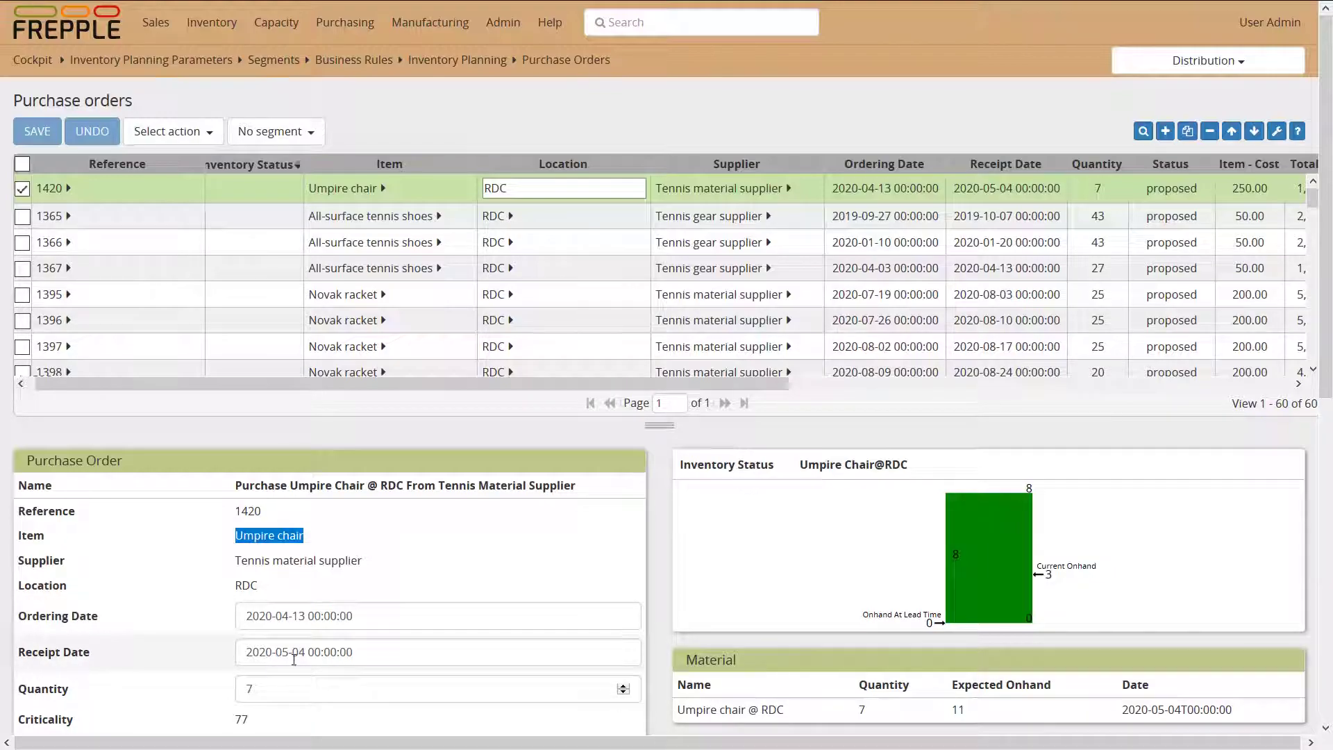
pyautogui.moveTo(259, 586); pyautogui.dragTo(235, 585)
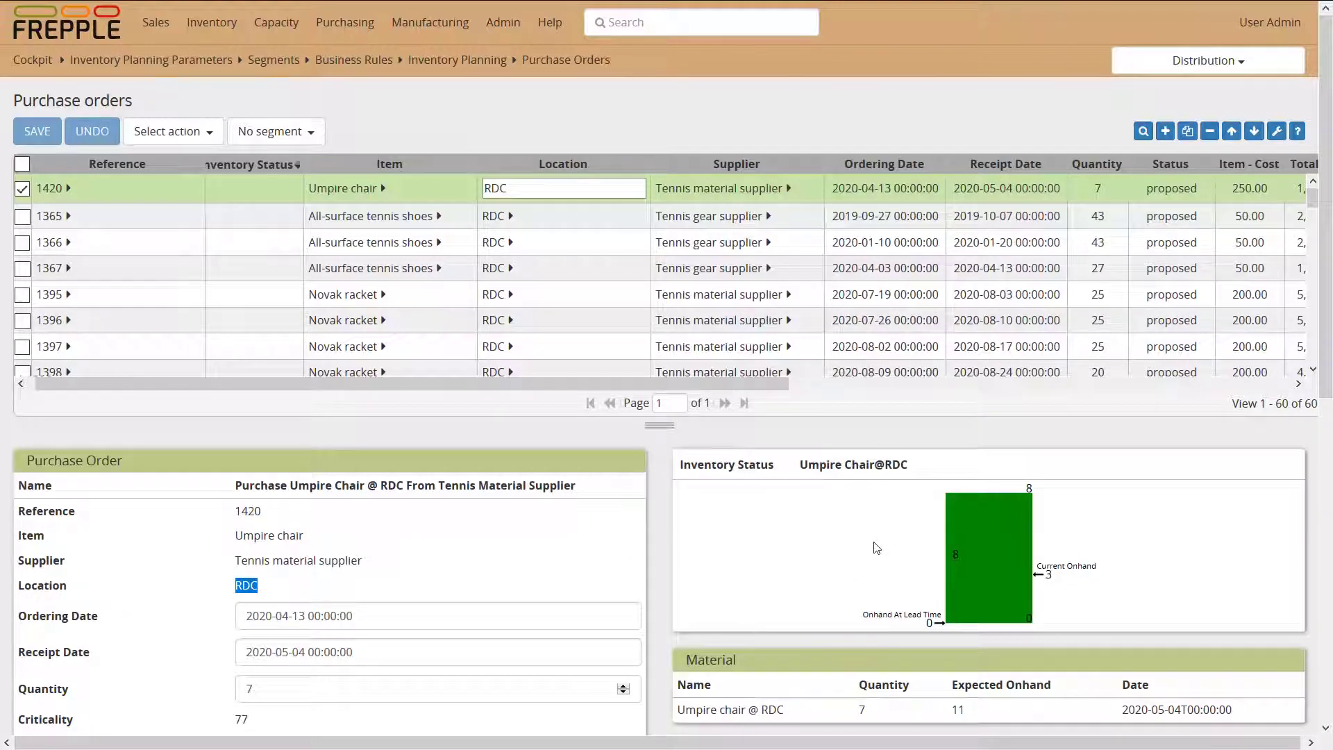
pyautogui.scroll(-3, 876, 548)
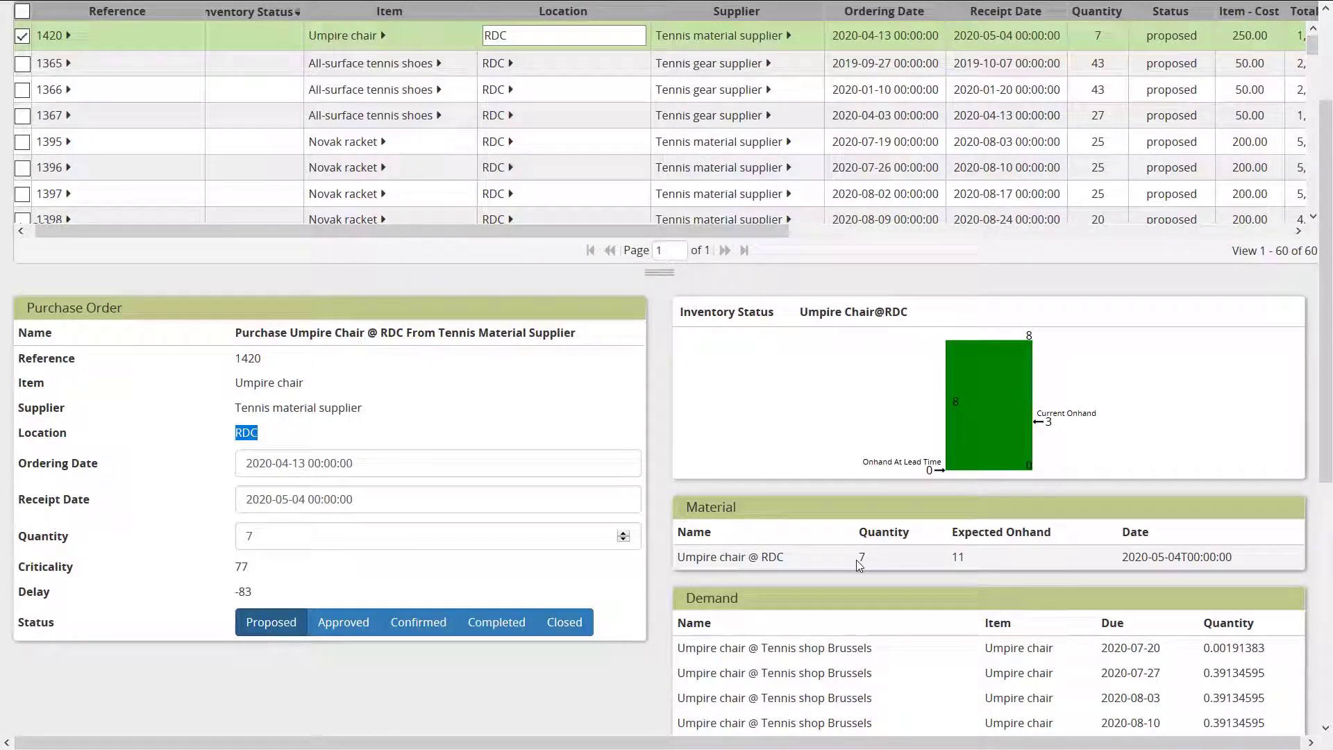
pyautogui.doubleClick(1142, 553)
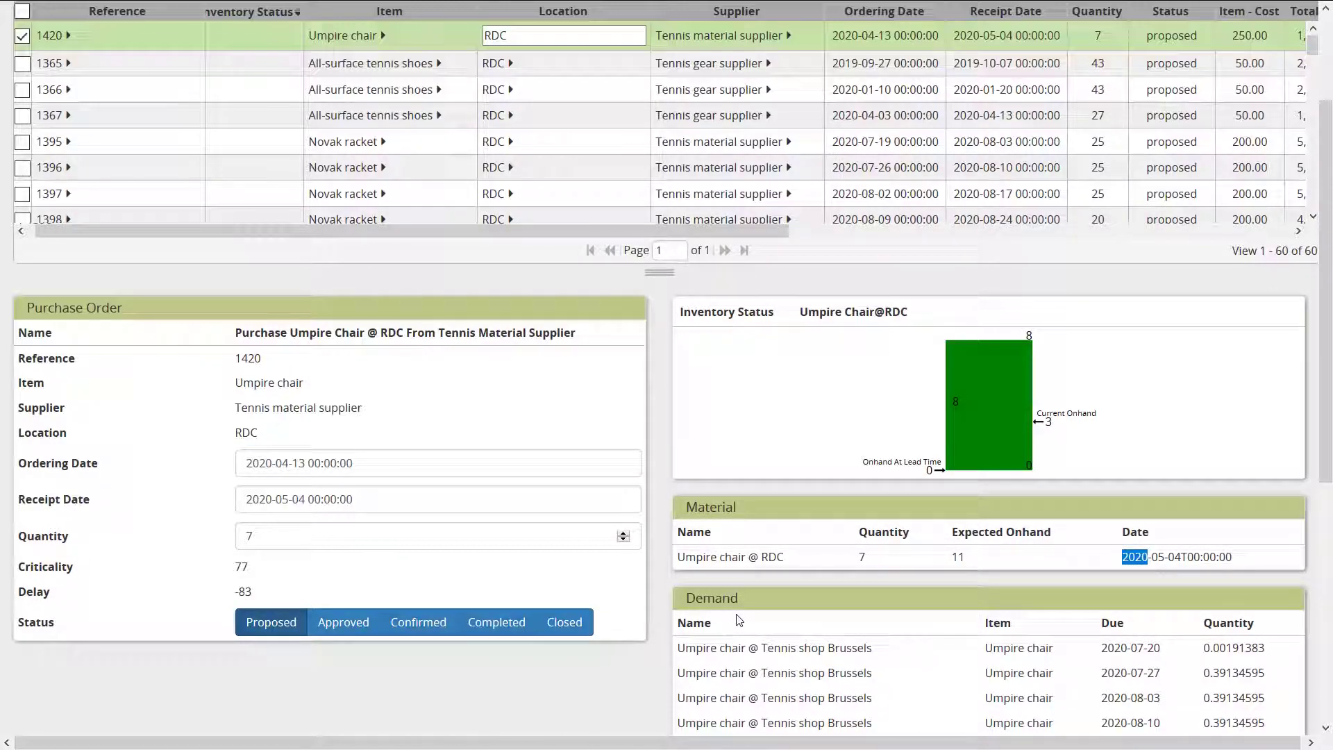
pyautogui.scroll(-2, 738, 620)
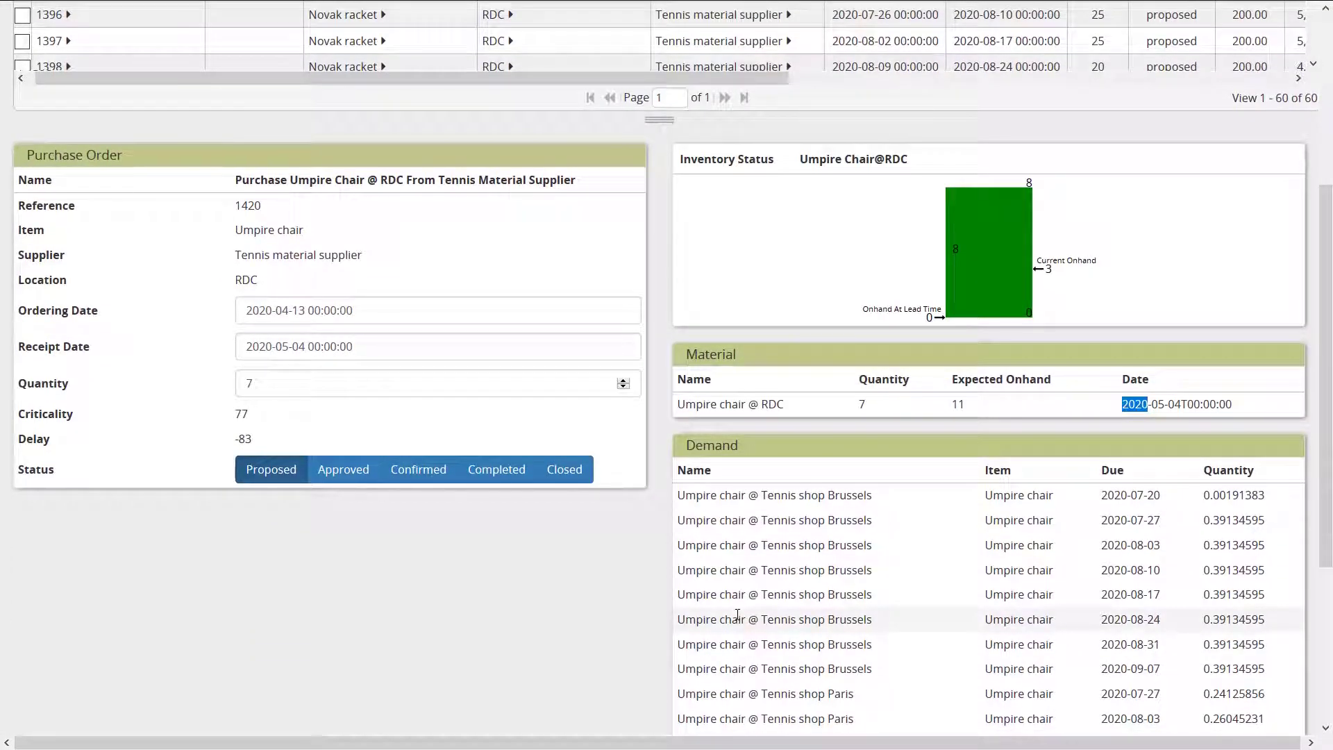
pyautogui.scroll(-2, 737, 614)
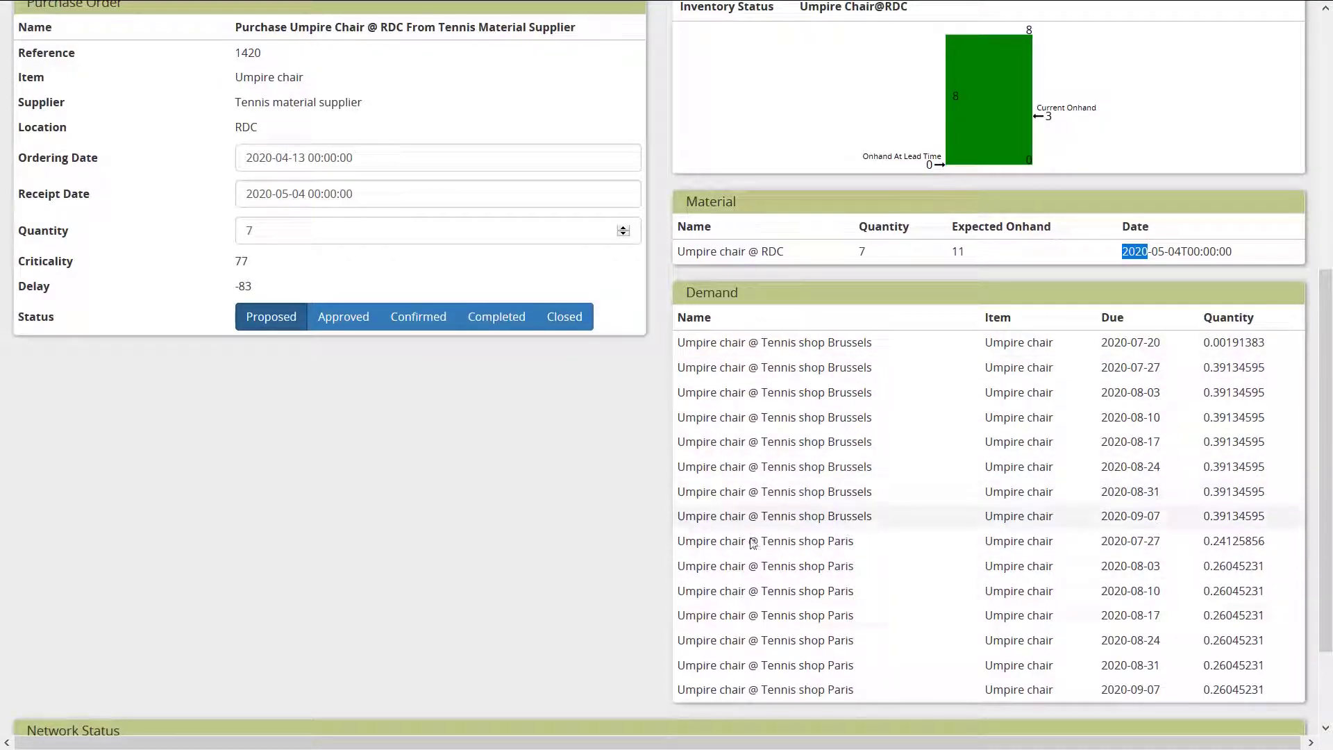
pyautogui.scroll(4, 759, 680)
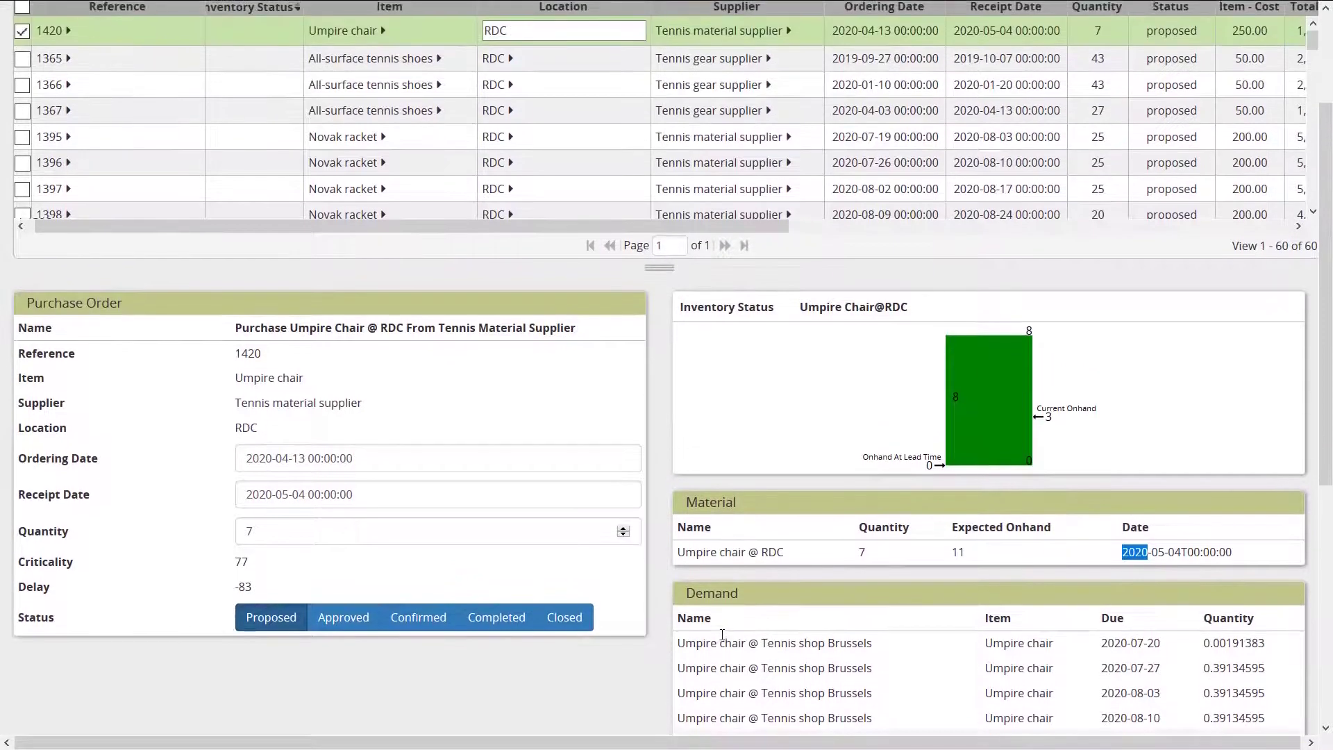
pyautogui.scroll(2, 722, 634)
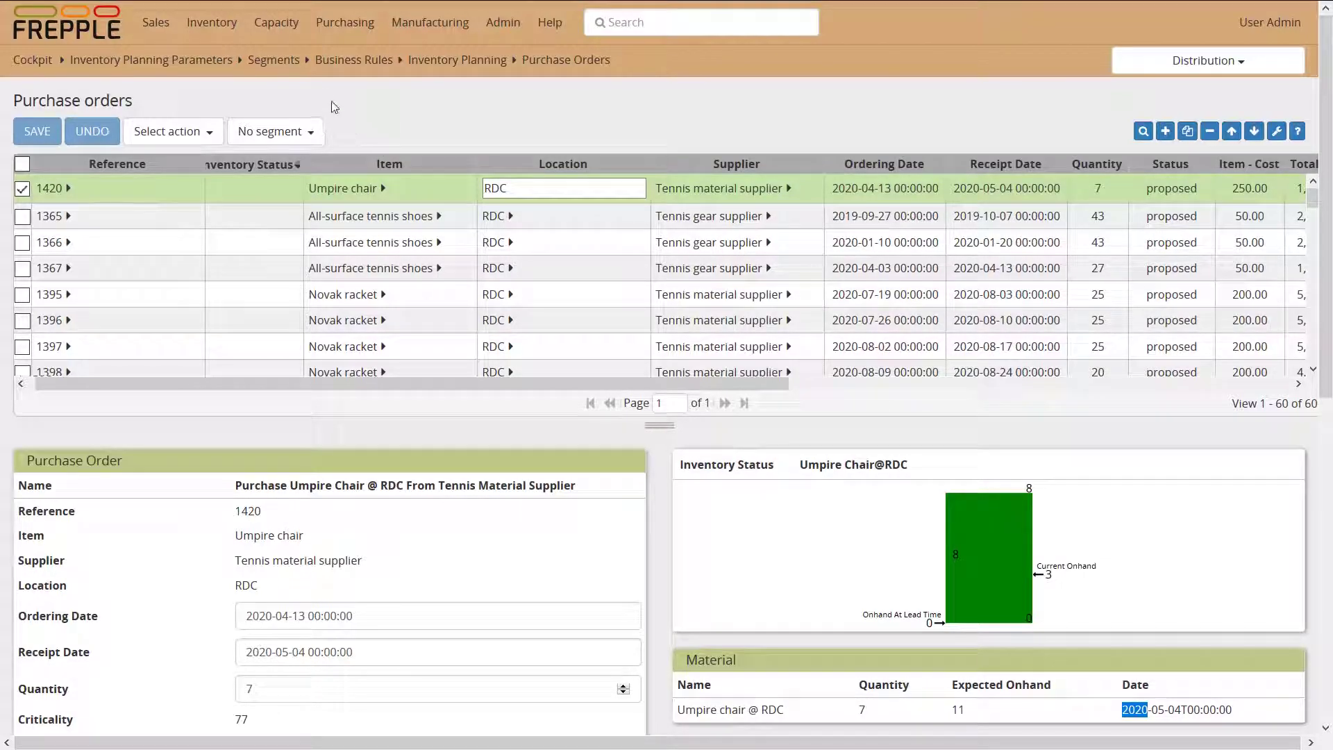
# - Open the distribution orders and sort them by shipping date in ascending order
pyautogui.moveTo(215, 24)
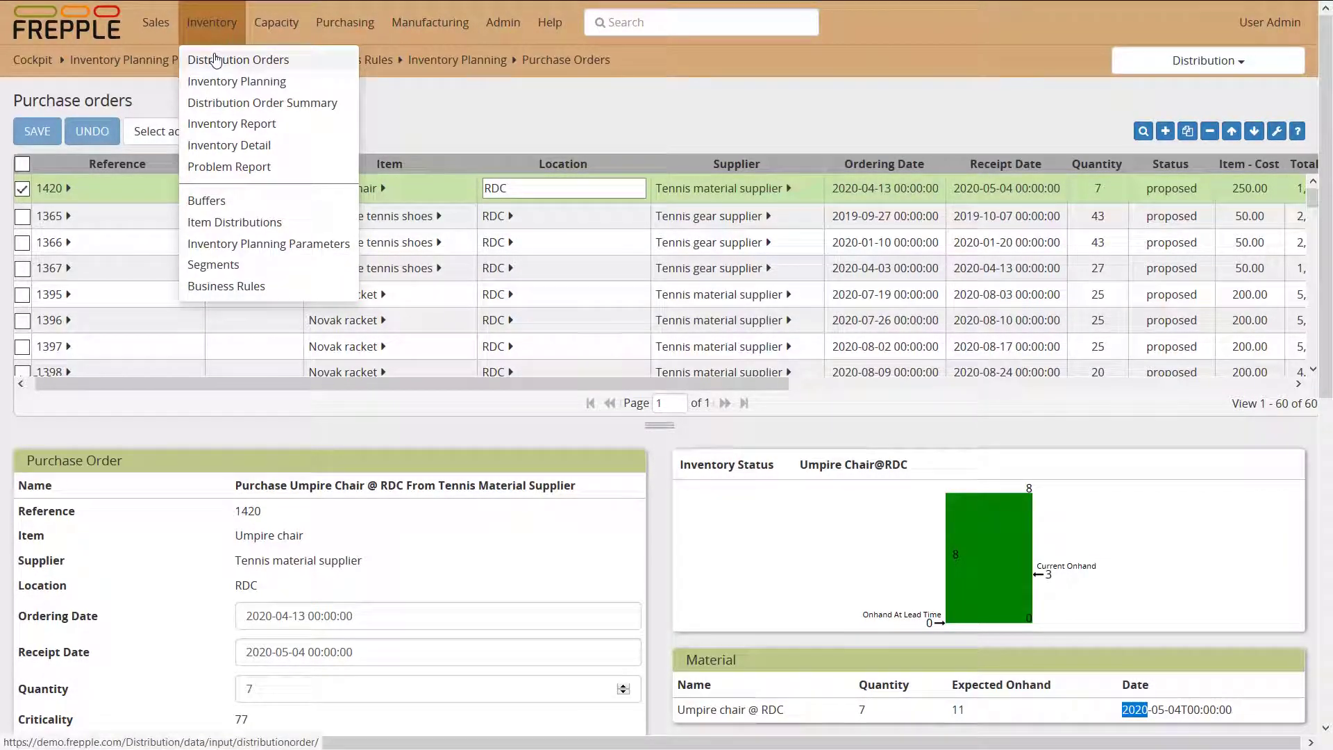
pyautogui.click(215, 59)
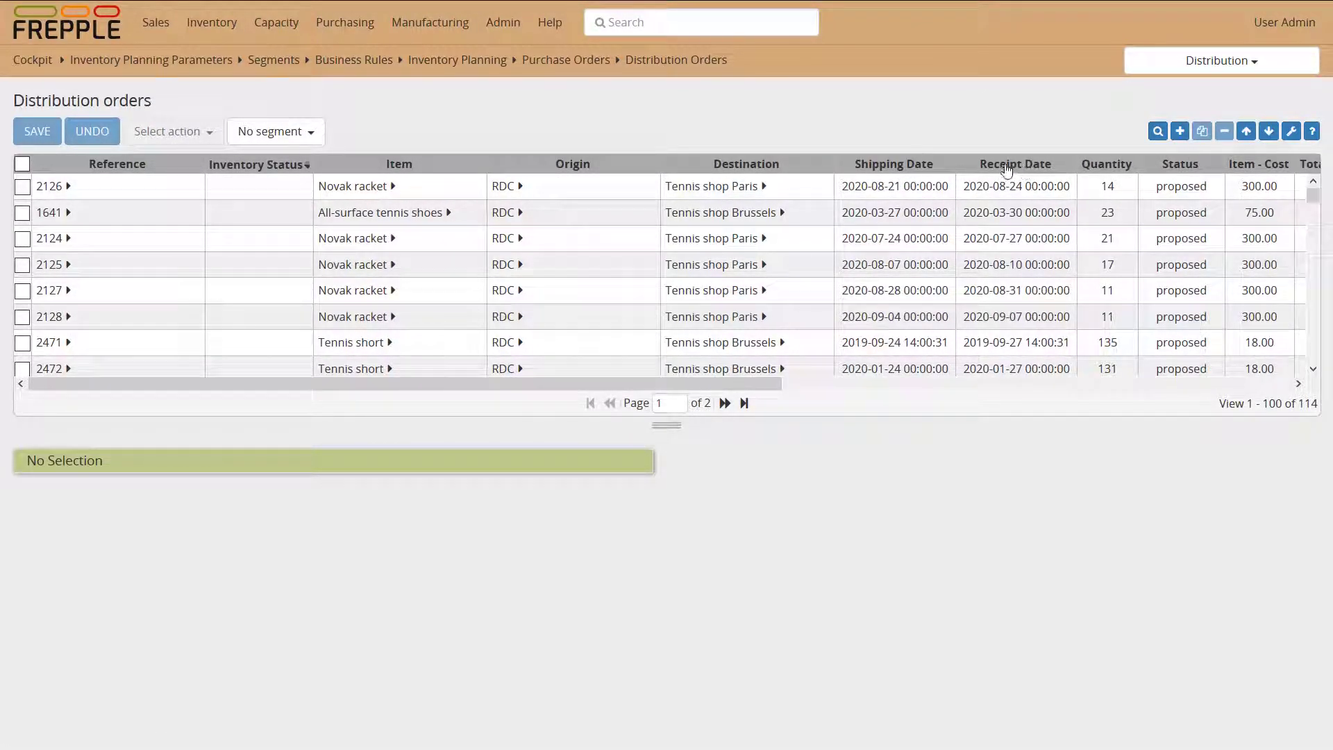
pyautogui.click(908, 169)
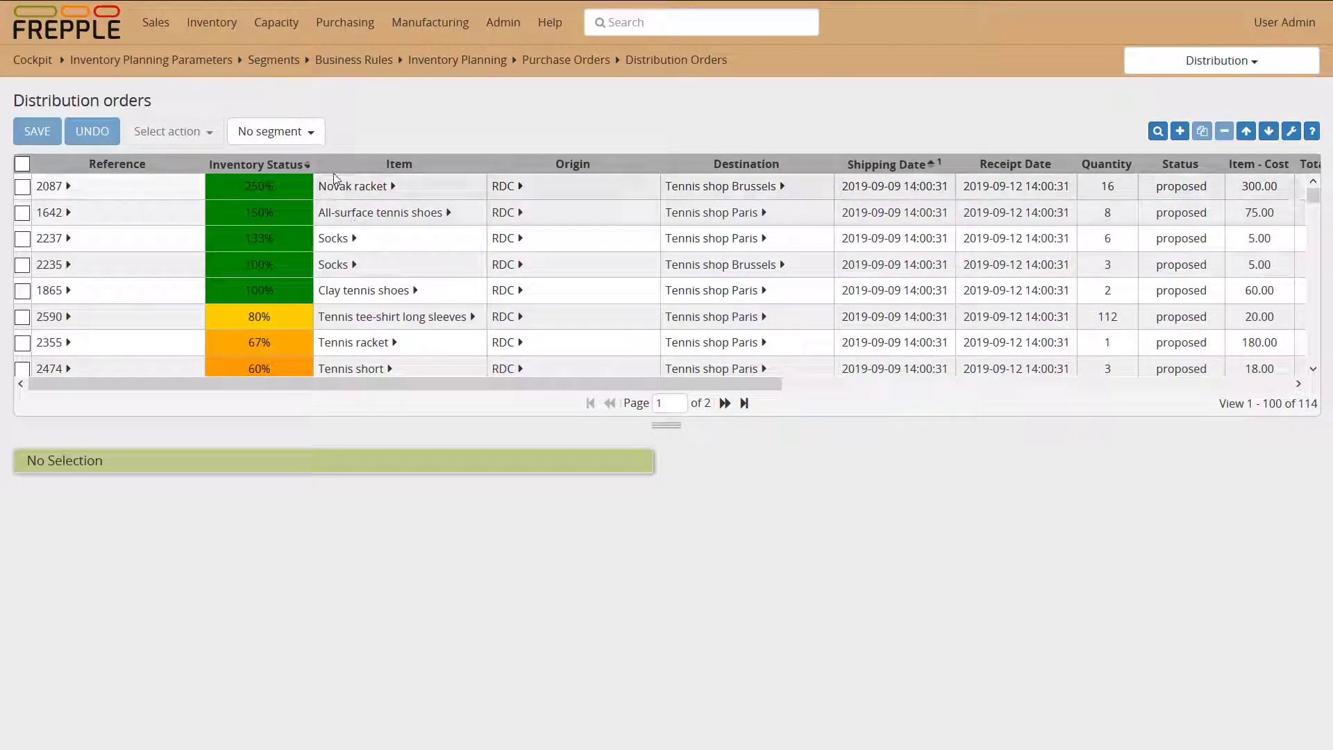
# - Filter the distribution orders by the All balls at shops segment and reset the filter to No segment
pyautogui.click(312, 133)
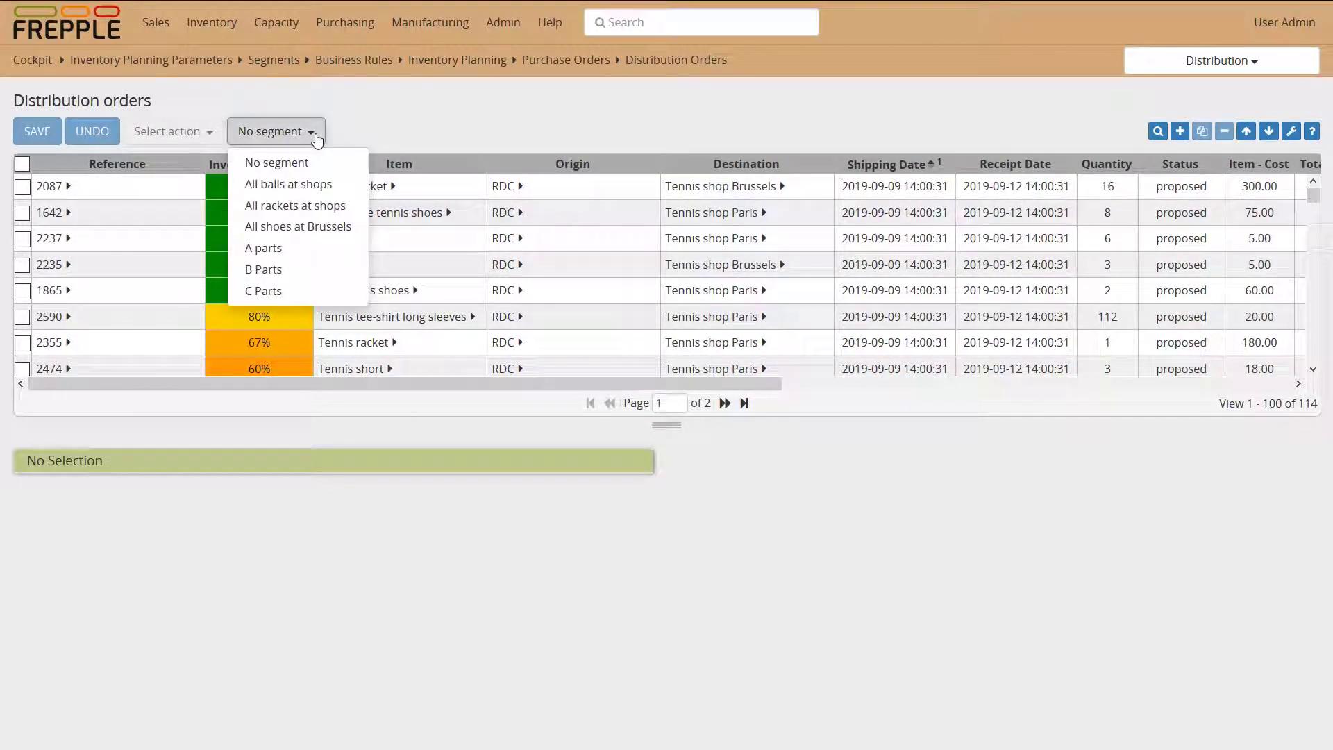
pyautogui.click(312, 184)
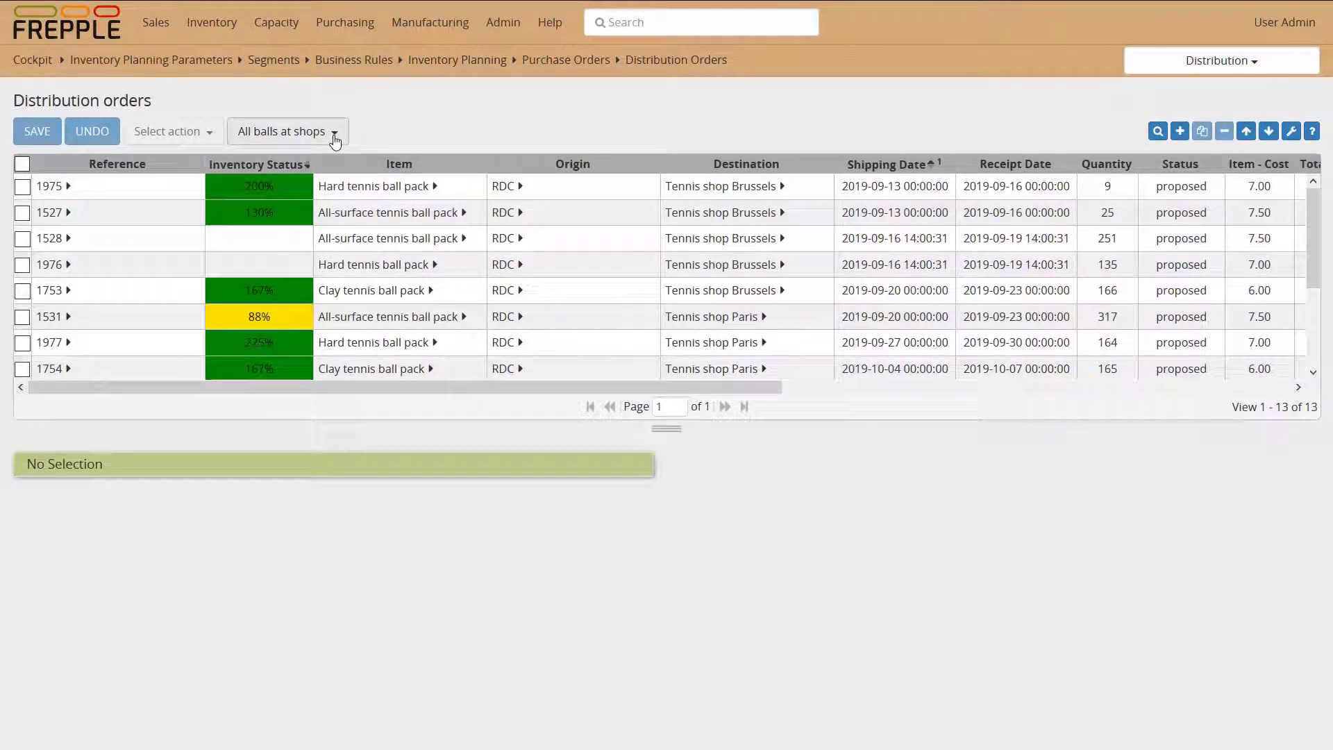
pyautogui.click(332, 133)
pyautogui.click(300, 164)
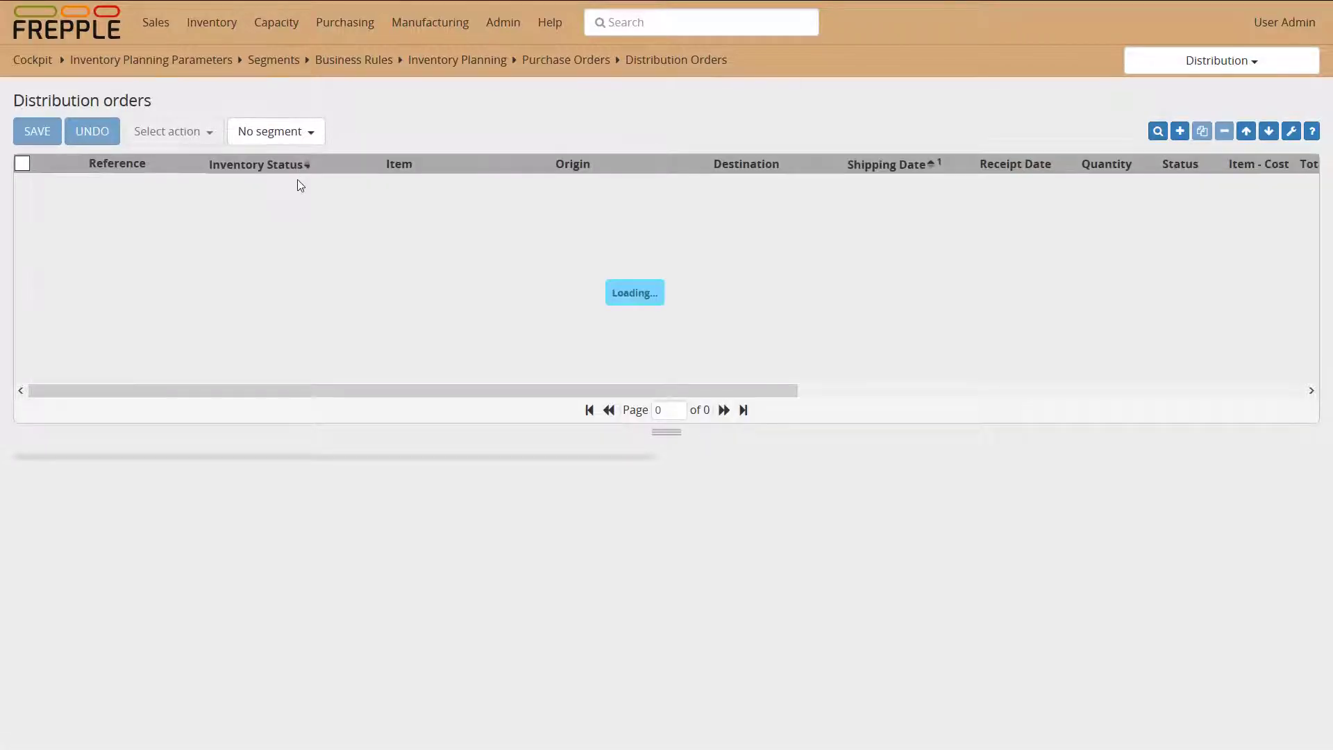